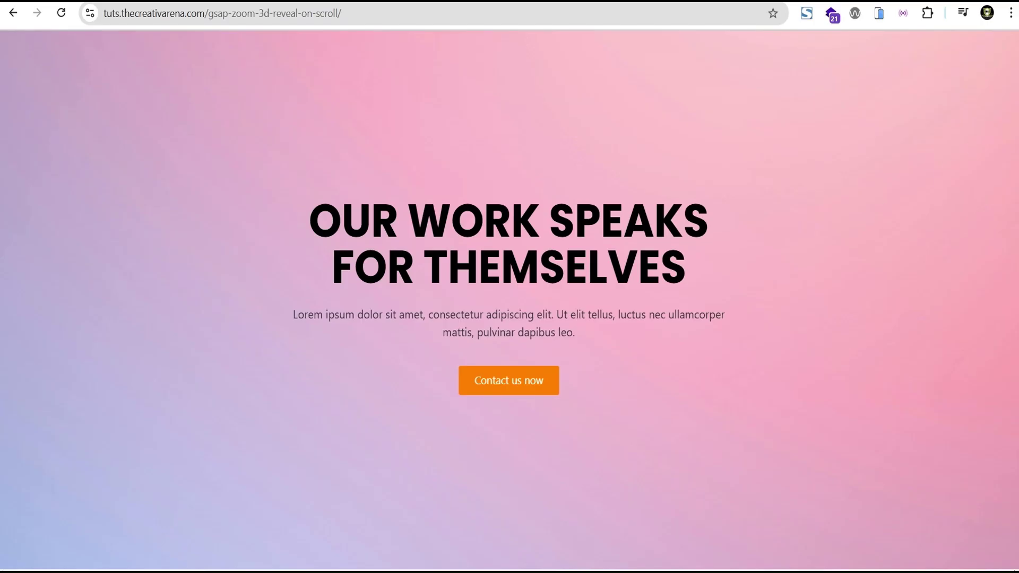
- Examine how the images zoom in around the heading of the GSAP zoom 3D reveal demo page while going through it
scroll(372, 276, "down", 5)
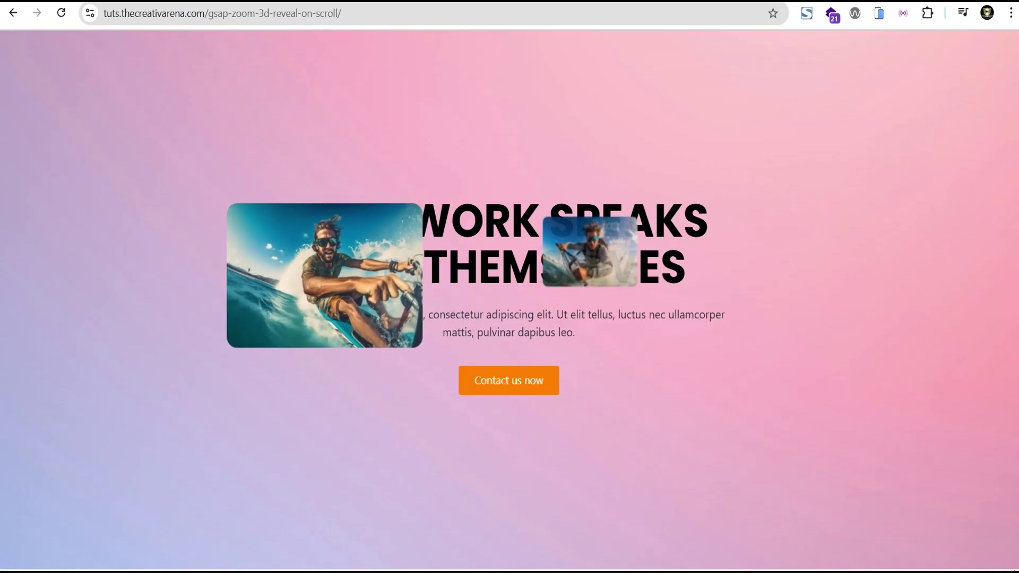
scroll(510, 286, "up", 3)
scroll(509, 287, "down", 4)
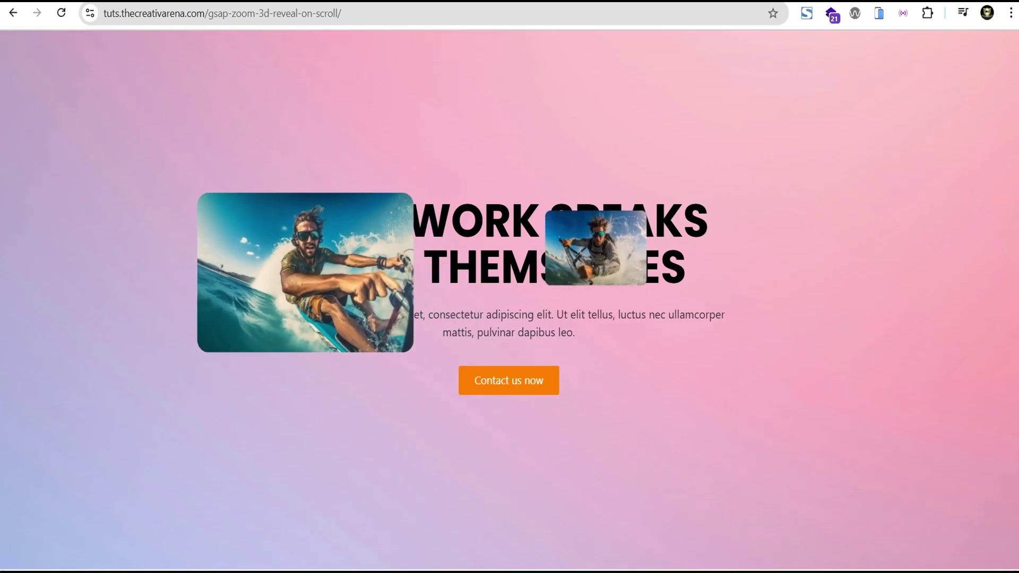
scroll(510, 287, "down", 5)
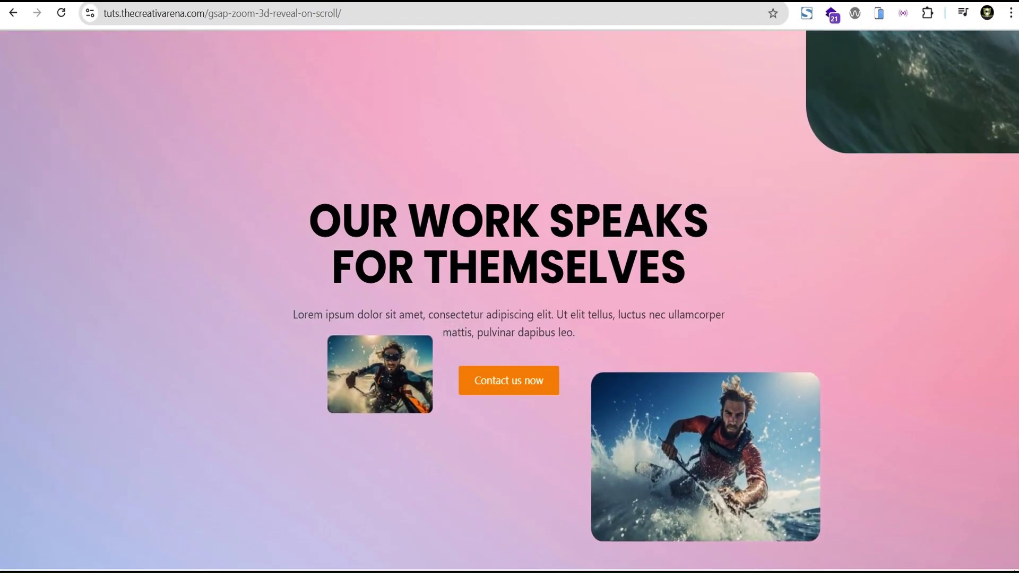
scroll(510, 287, "down", 5)
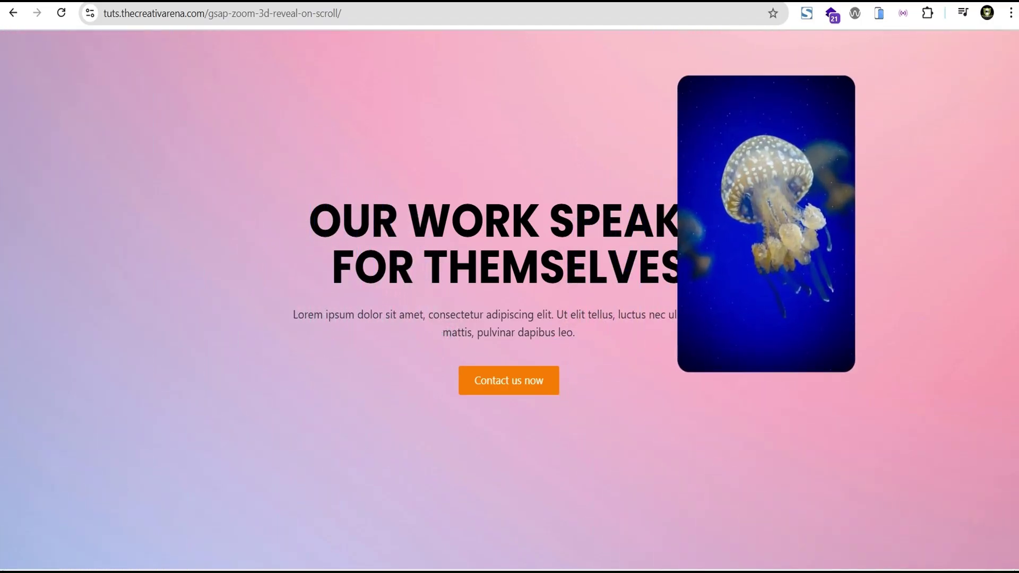
scroll(510, 287, "down", 3)
scroll(510, 286, "down", 1)
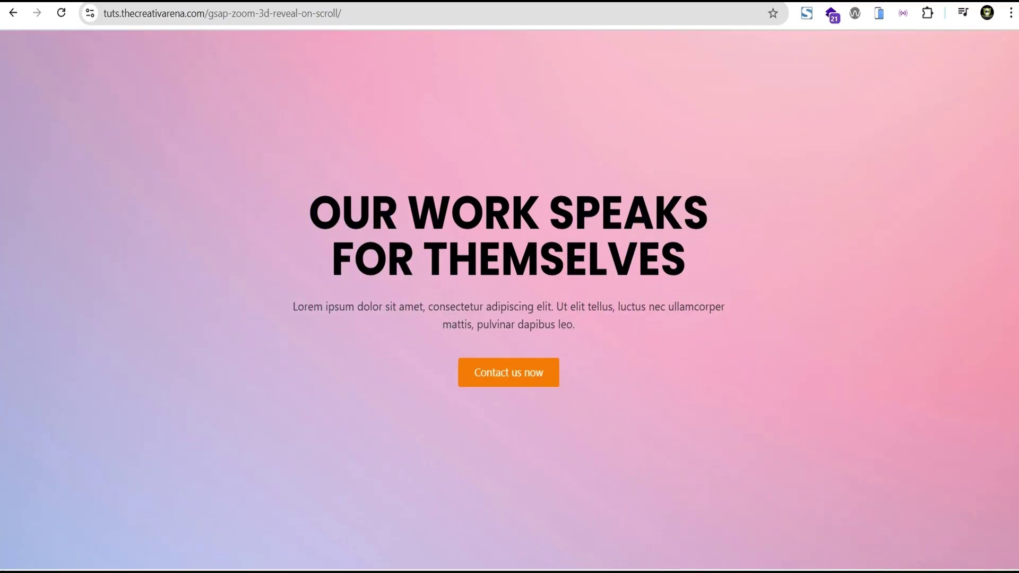
scroll(510, 287, "up", 5)
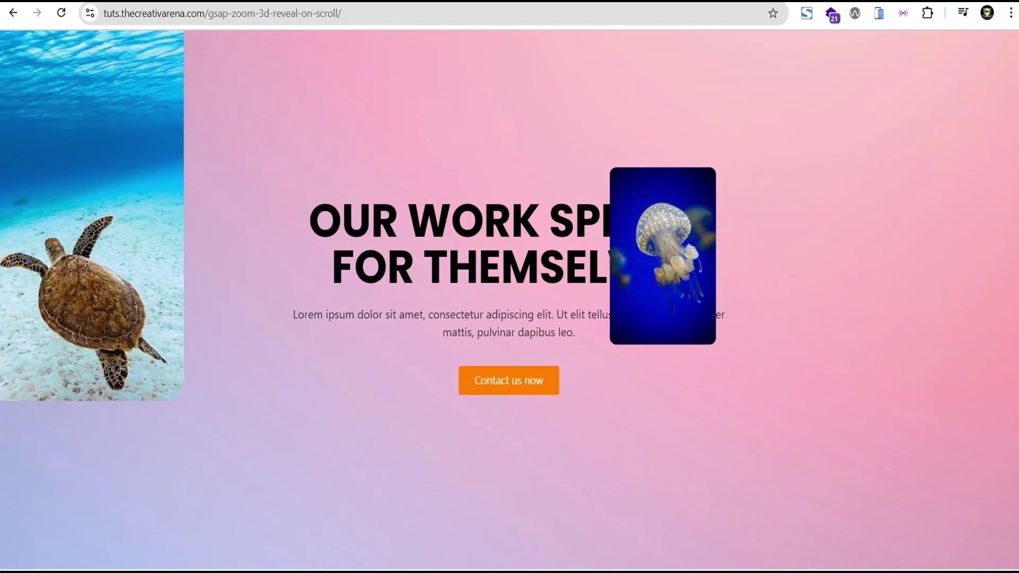
scroll(1015, 114, "up", 5)
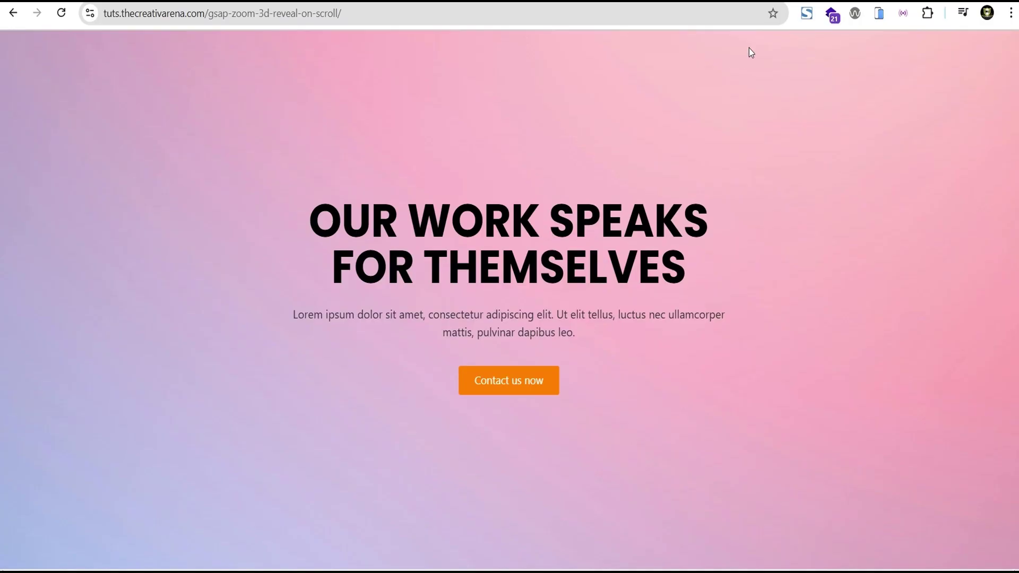
- Preview the reveal effect in the tablet and iPhone 11 PRO MAX device simulations, and close the simulator
left_click(879, 14)
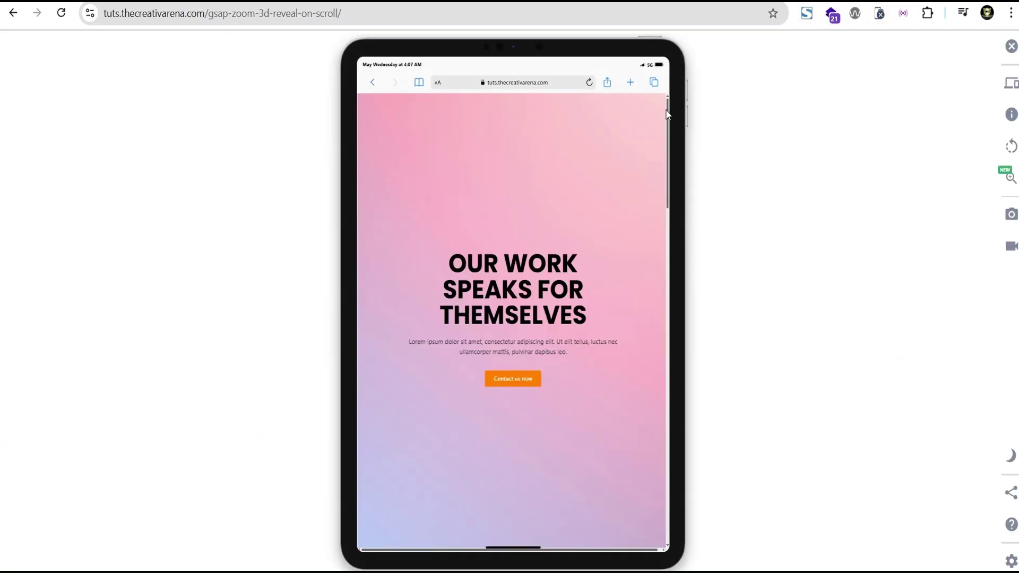
left_click_drag(667, 159, 668, 445)
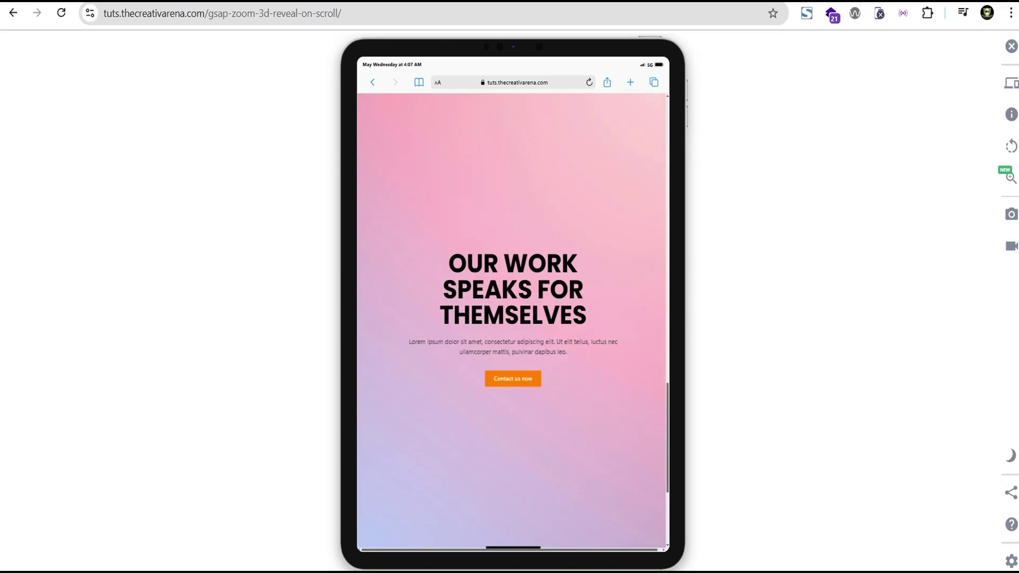
left_click(1010, 83)
left_click(811, 474)
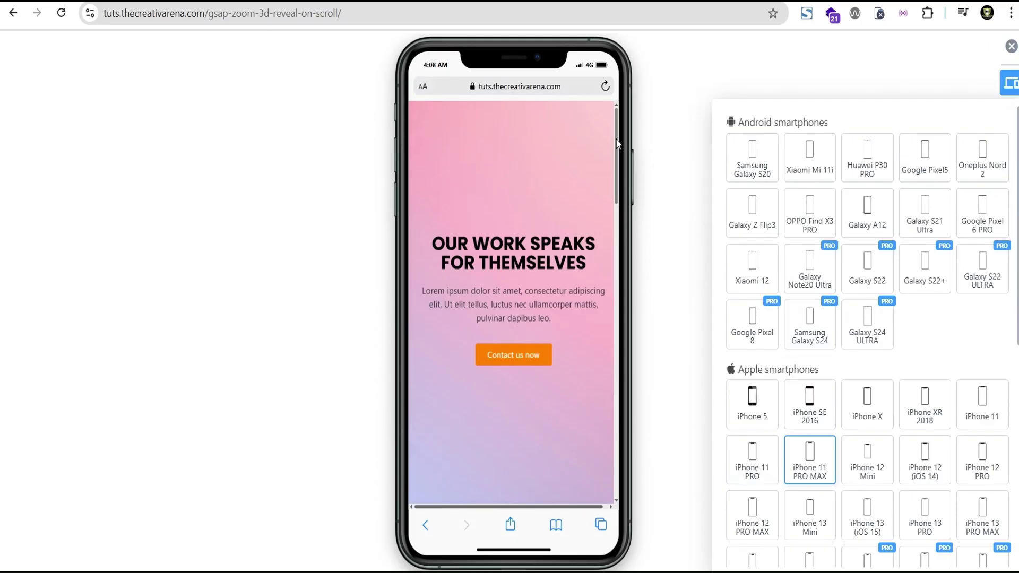
left_click_drag(618, 144, 619, 401)
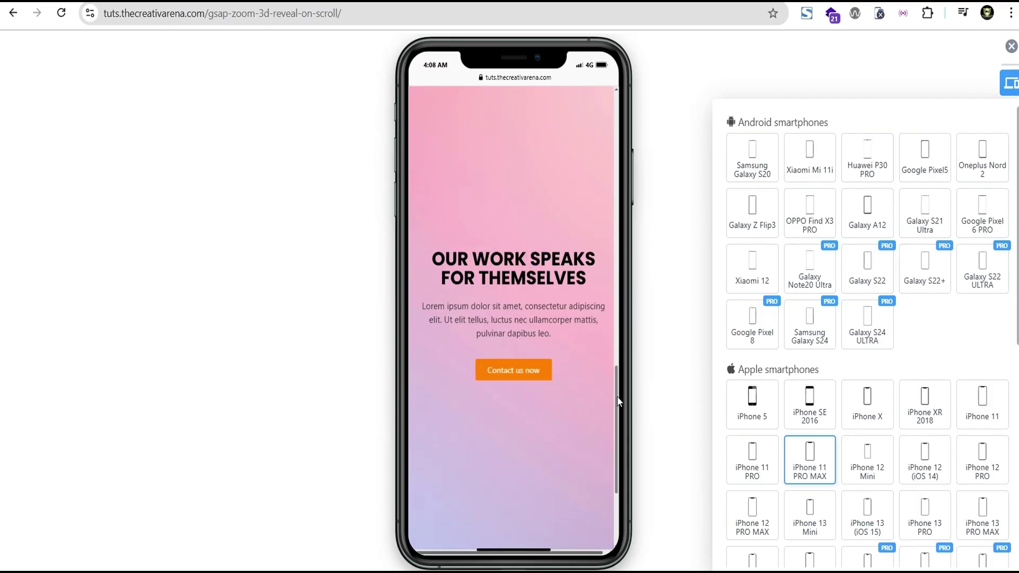
left_click_drag(619, 446, 625, 120)
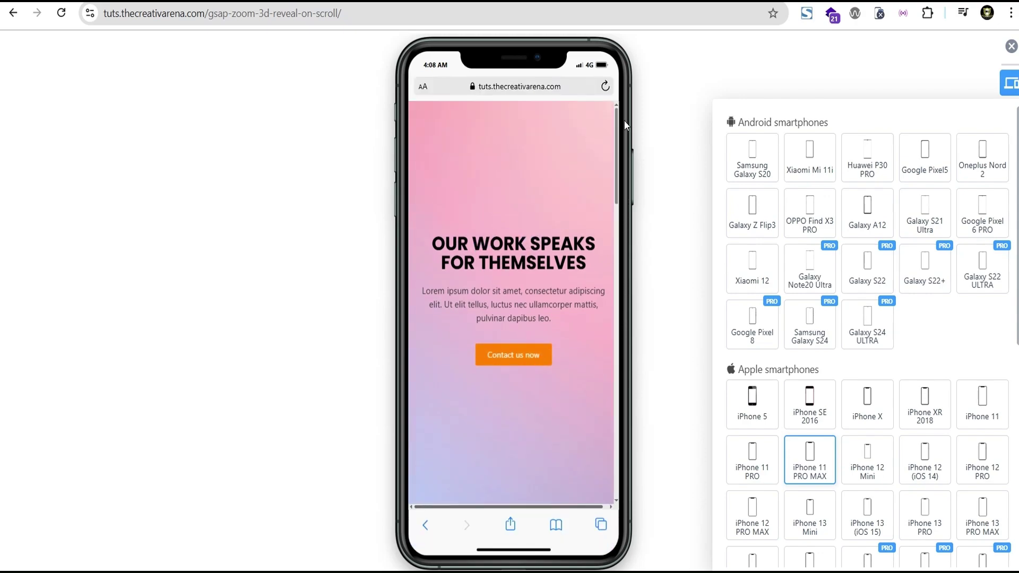
left_click(1011, 46)
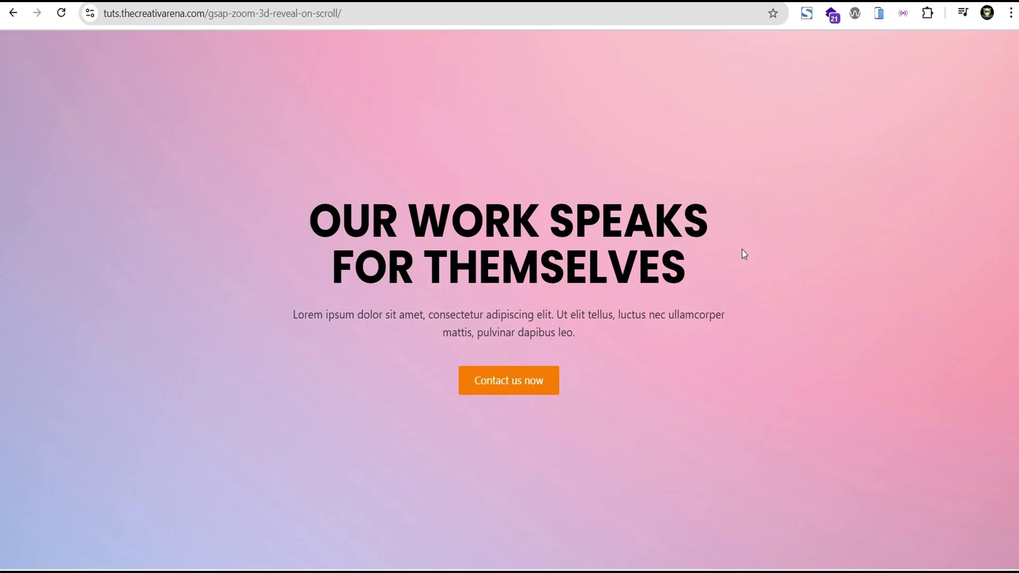
- Review the image reveal once more on the full-width desktop version of the demo page
scroll(510, 287, "down", 5)
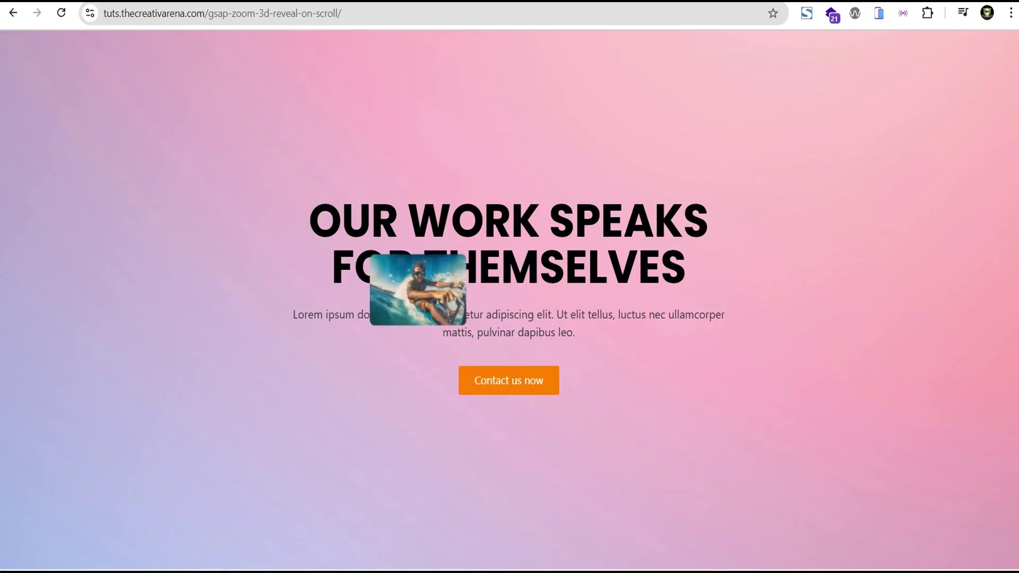
scroll(1015, 367, "down", 5)
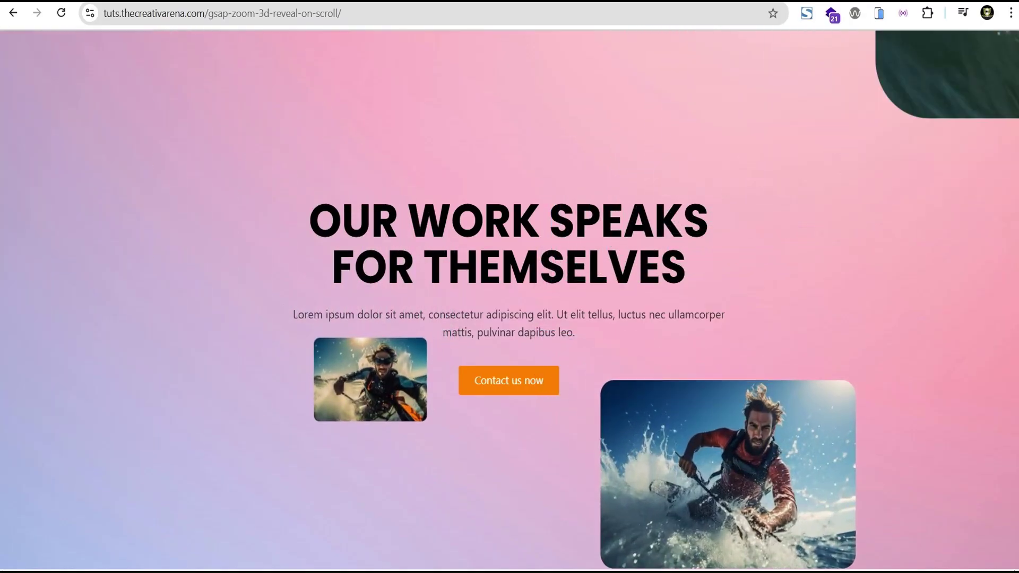
left_click_drag(1015, 366, 1015, 454)
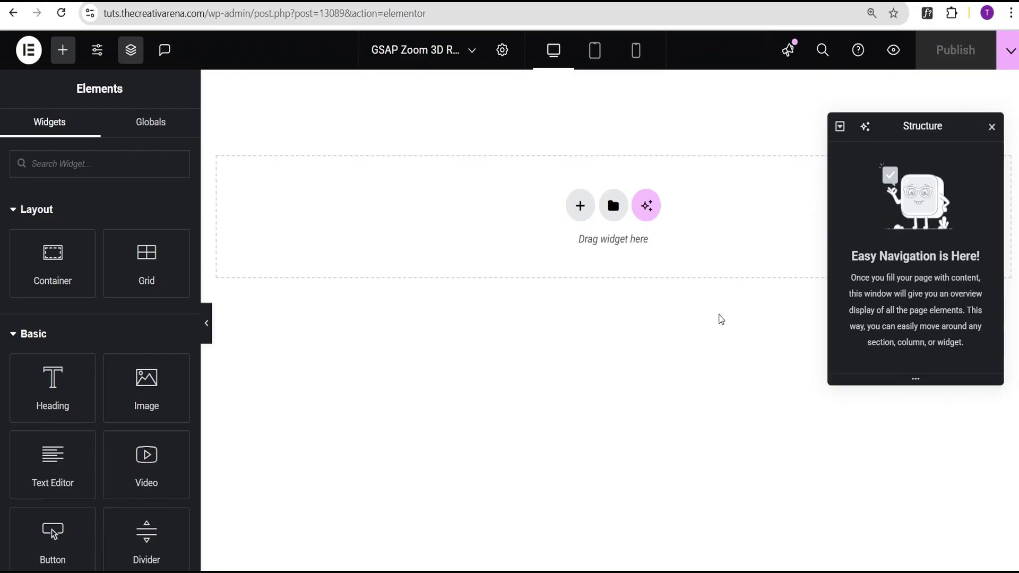
- Add a Flexbox container with the single-column downward structure to the empty page and set its content width to Full Width
left_click(578, 207)
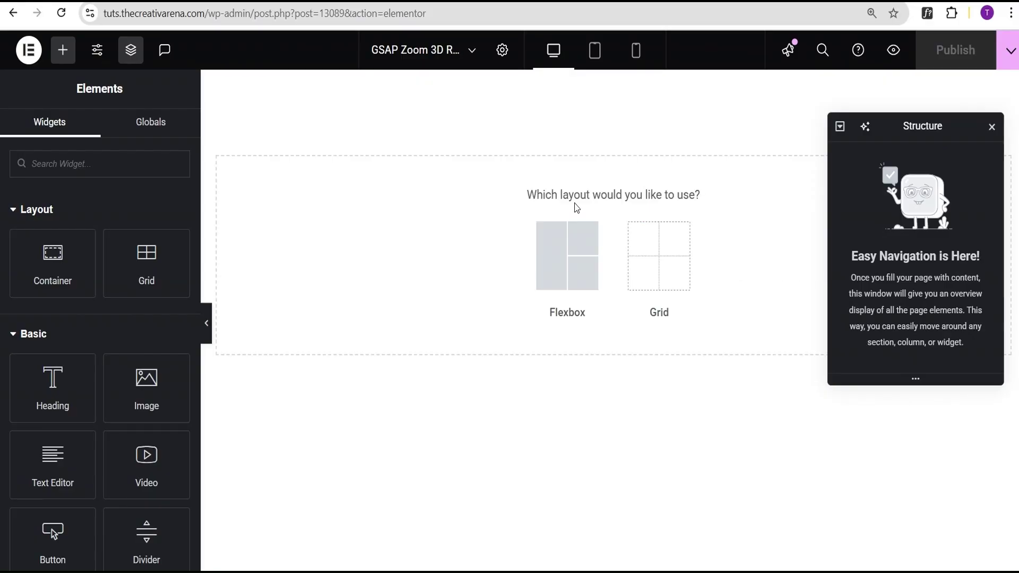
left_click(561, 261)
left_click(417, 249)
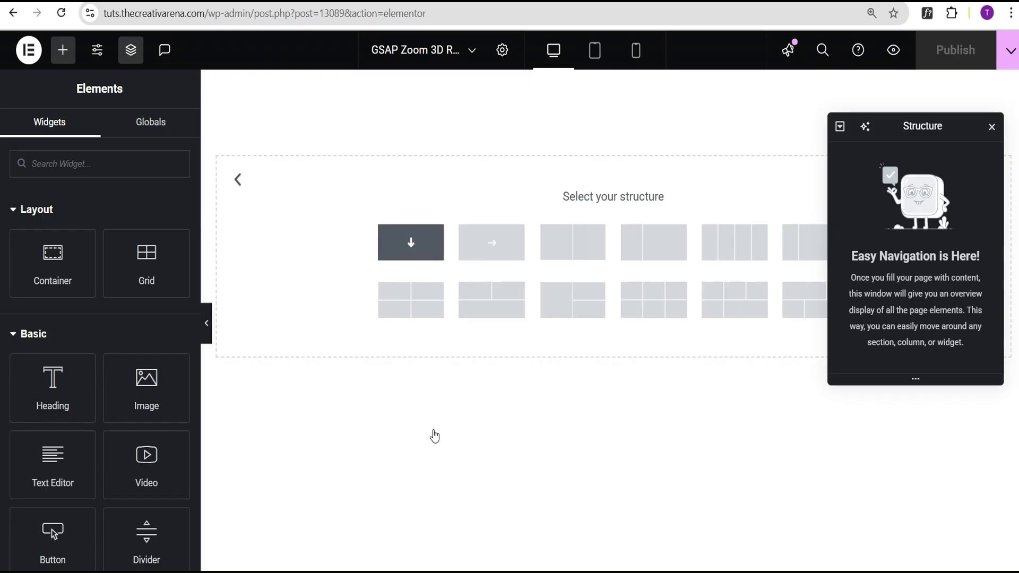
left_click(114, 273)
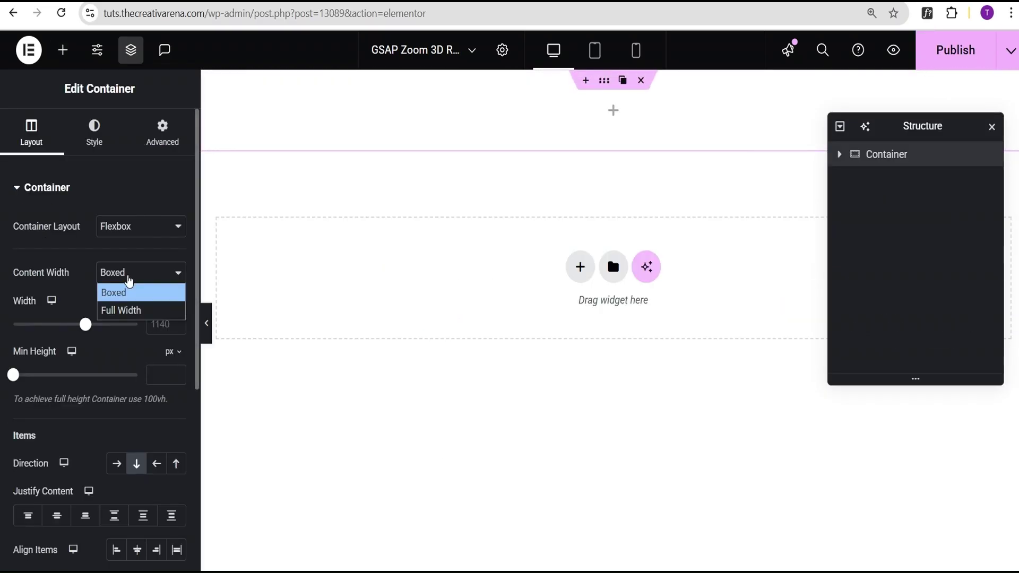
left_click(116, 310)
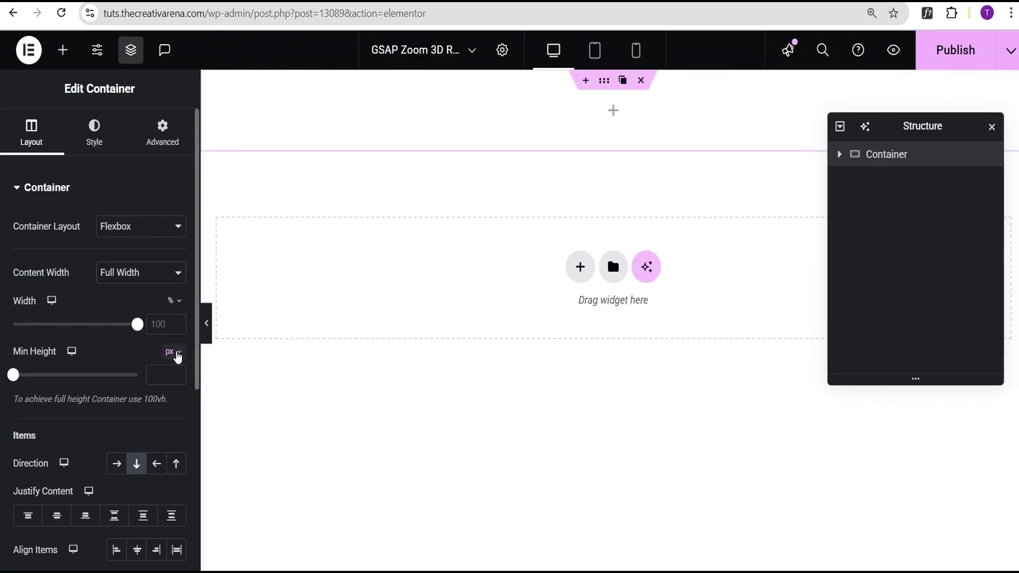
- Set the container's minimum height to 100 vh and center its items with both Justify Content and Align Items
left_click(176, 353)
left_click(171, 427)
left_click_drag(16, 378, 137, 376)
scroll(133, 382, "down", 3)
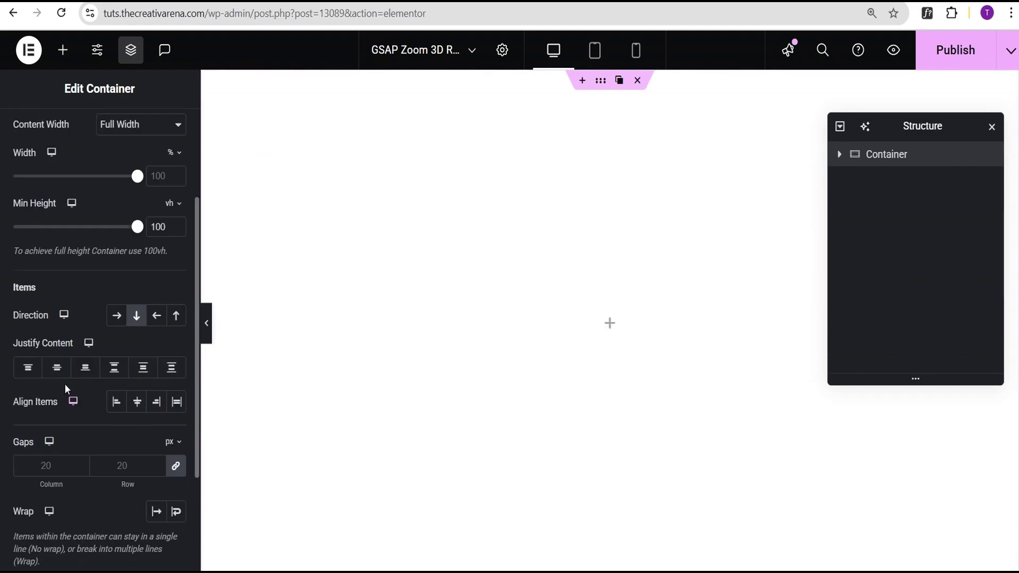
left_click(57, 368)
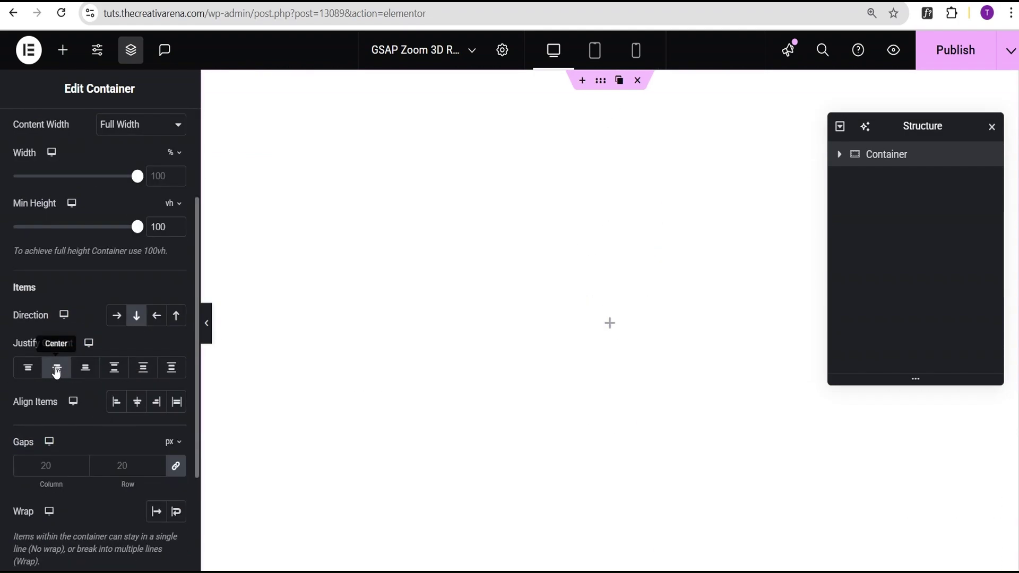
left_click(139, 403)
scroll(139, 393, "up", 3)
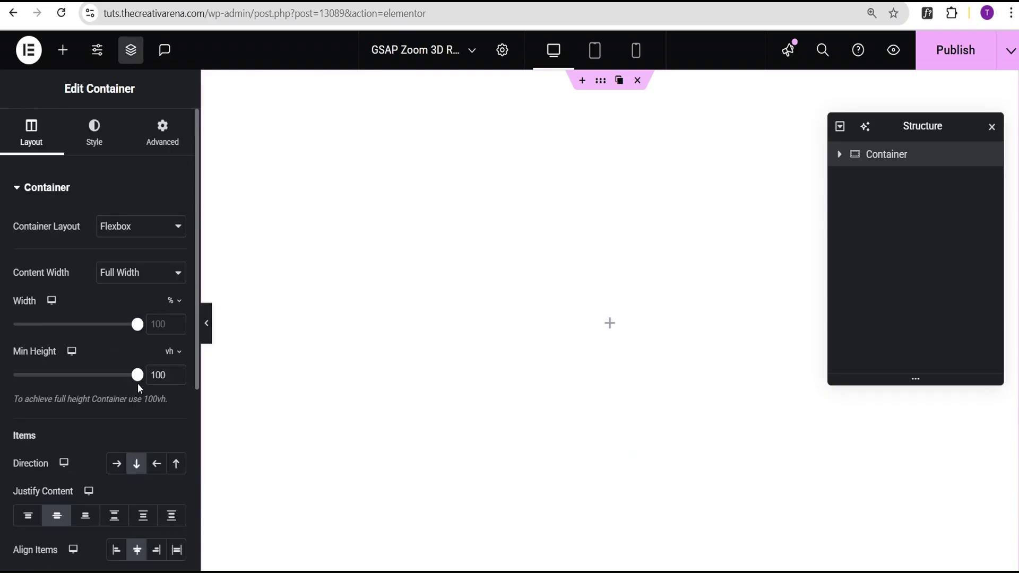
- Add a Heading widget to the container with the title "Our Work Speaks for themselves"
left_click(62, 50)
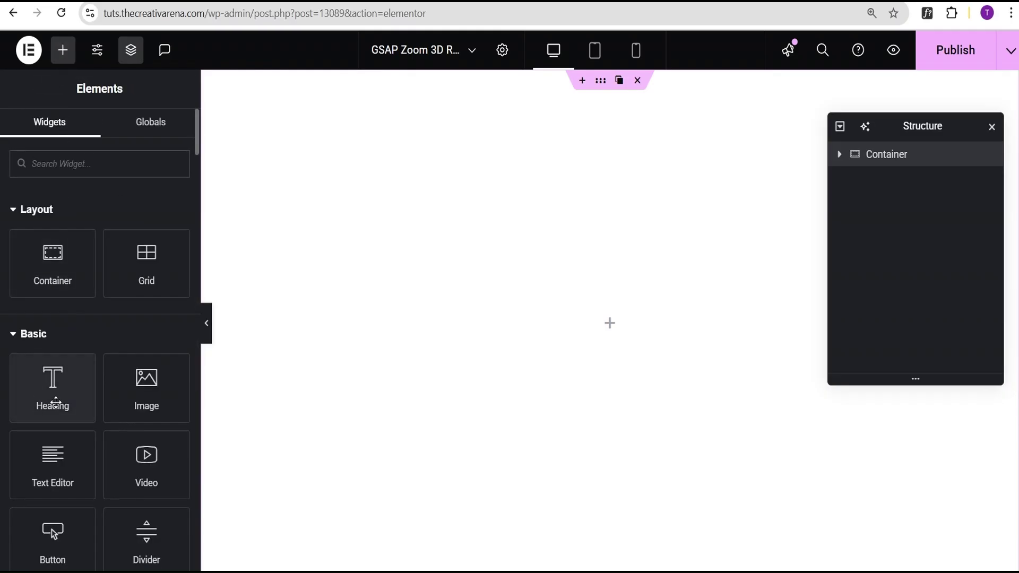
left_click_drag(56, 403, 578, 383)
left_click(135, 253)
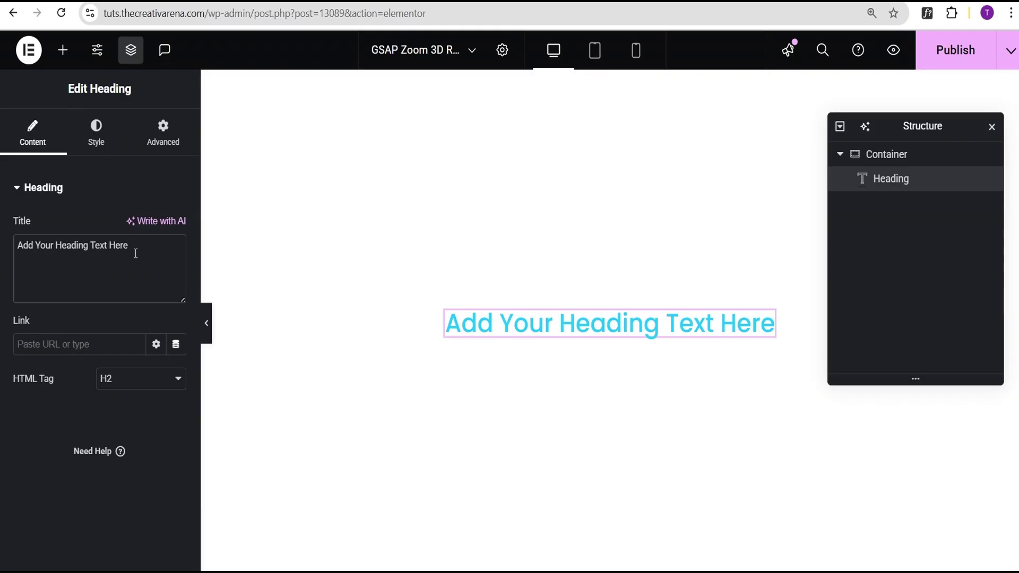
key("ctrl+a")
type("Our Work Speaks for themselves")
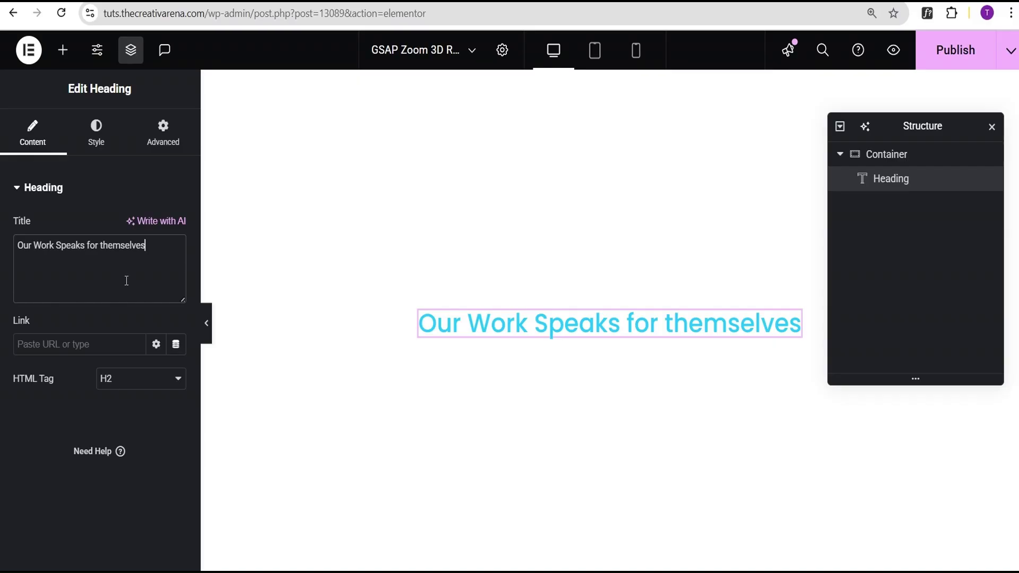
- Center-align the heading and set its font size to 3.9 rem
left_click(96, 138)
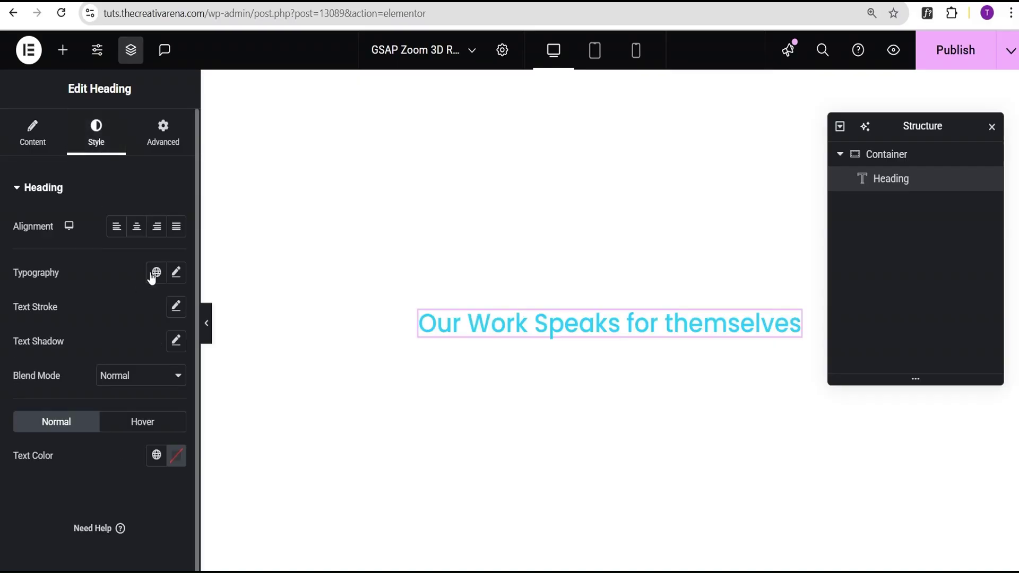
left_click(137, 229)
left_click(177, 272)
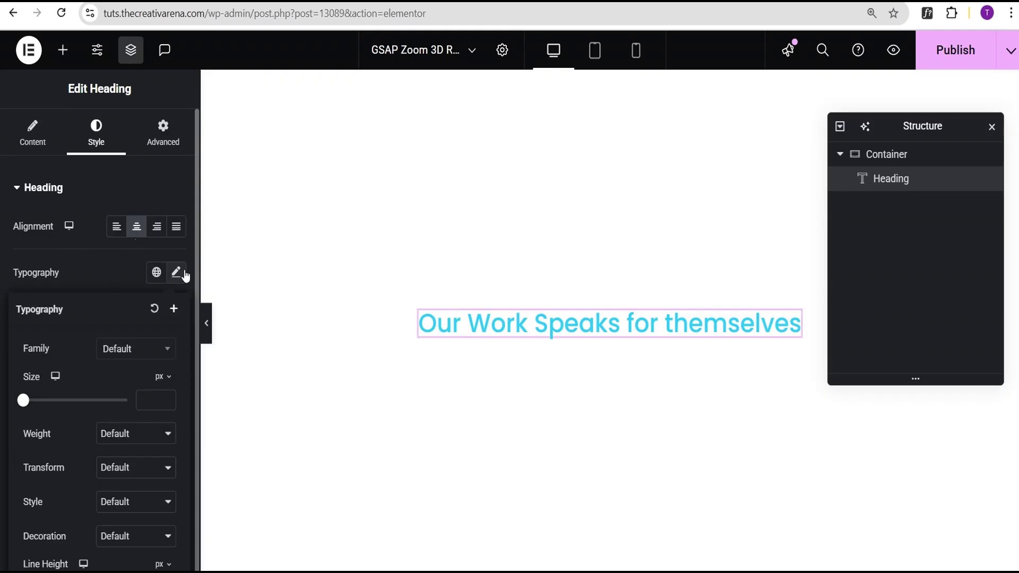
scroll(122, 358, "down", 1)
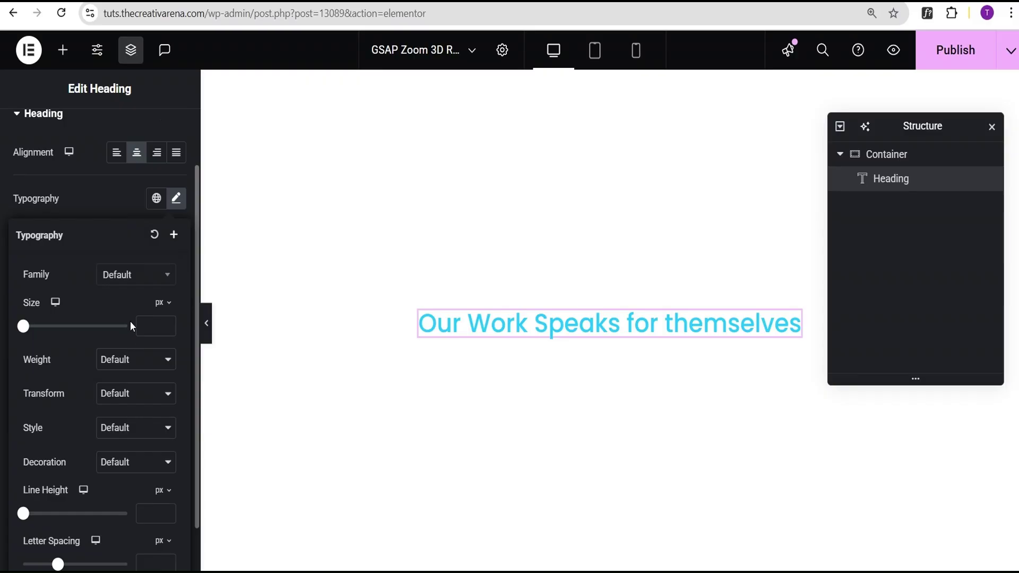
left_click(164, 305)
left_click(159, 352)
left_click(156, 327)
type("3.05")
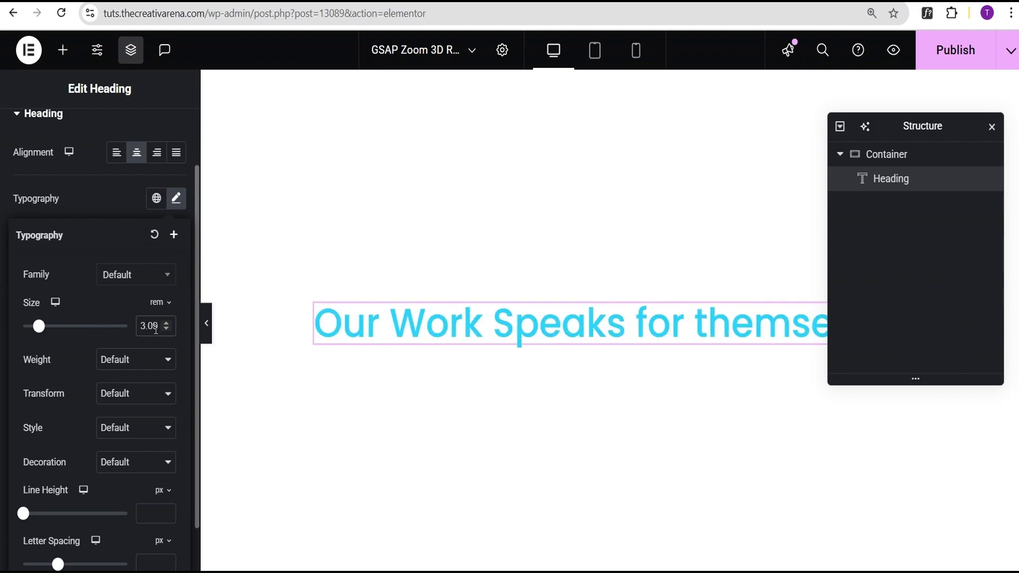
key("BackSpace")
key("BackSpace")
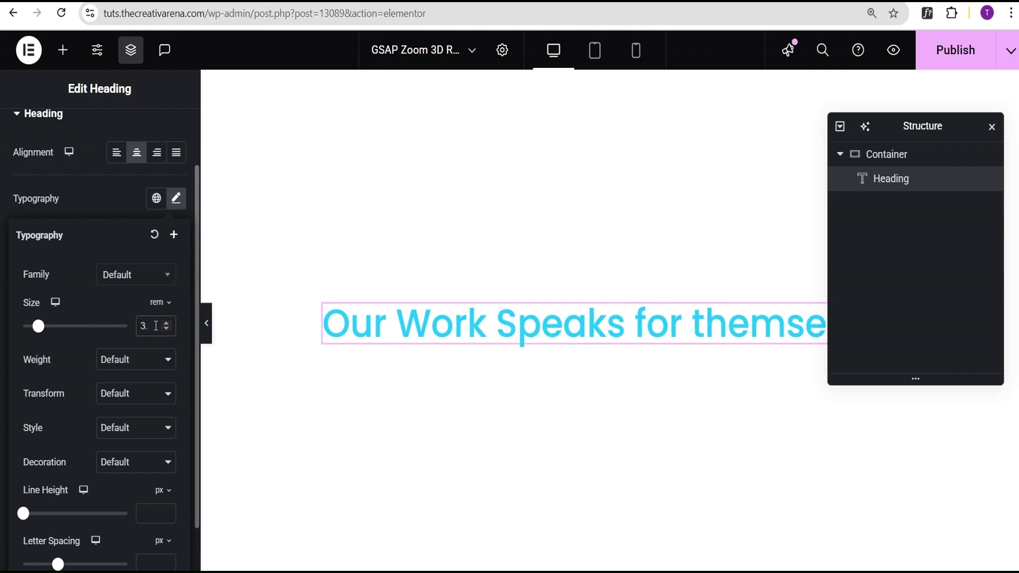
type("9")
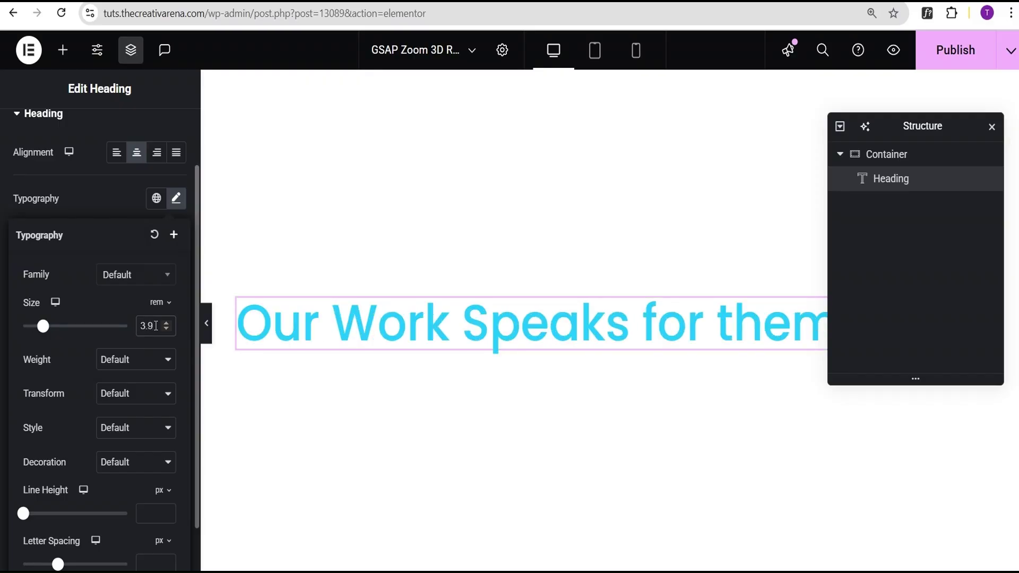
- Set the heading's font weight to 700 (Bold) and its text transform to Uppercase
left_click(128, 359)
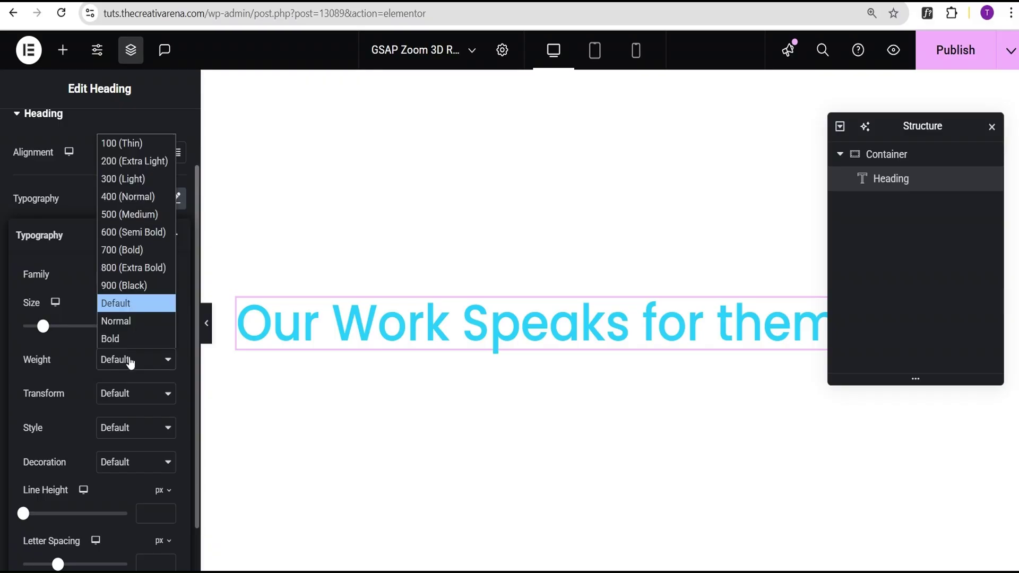
key("Escape")
left_click(123, 248)
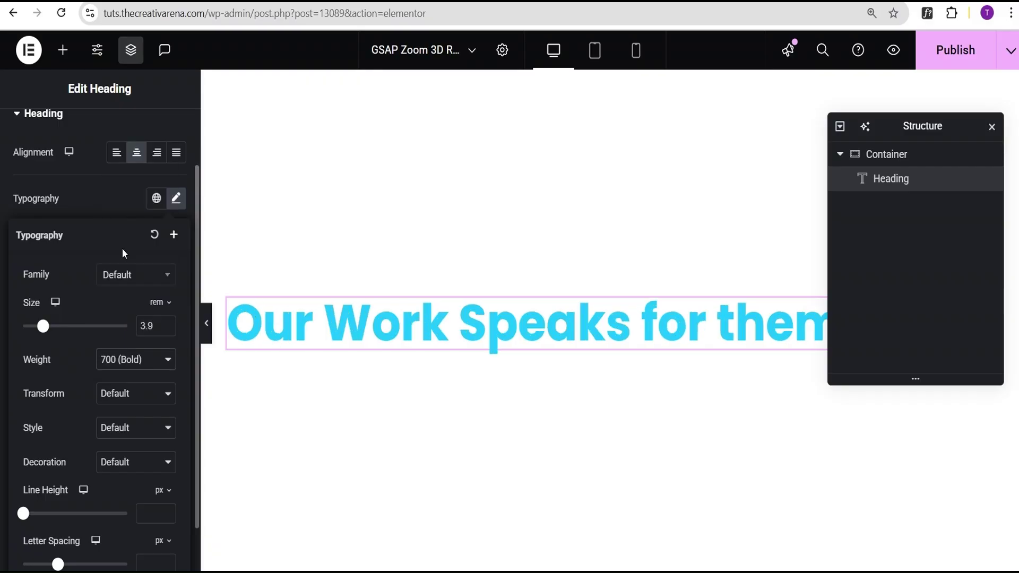
left_click(117, 399)
left_click(117, 431)
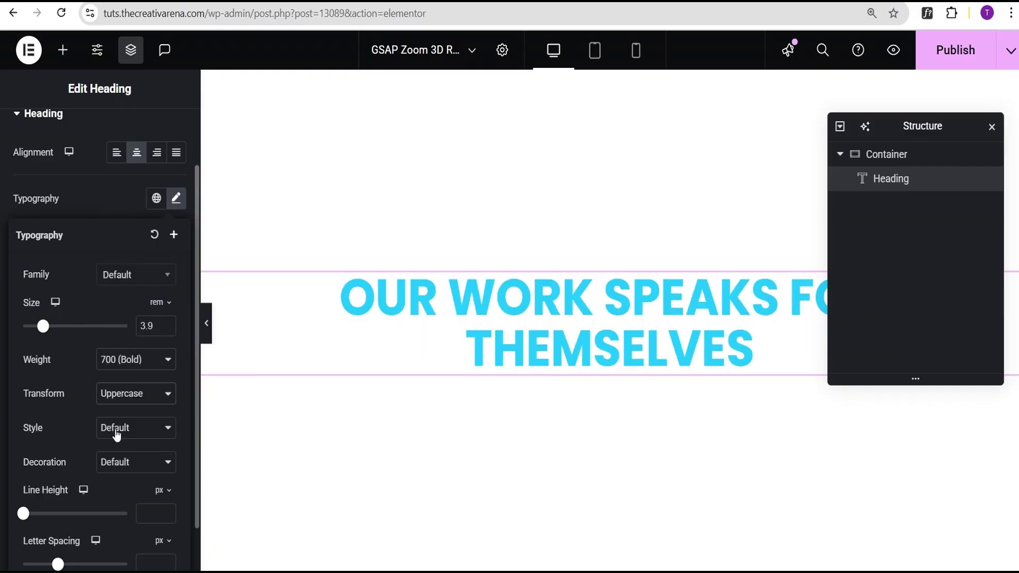
- Set the heading's text color to black
left_click(104, 202)
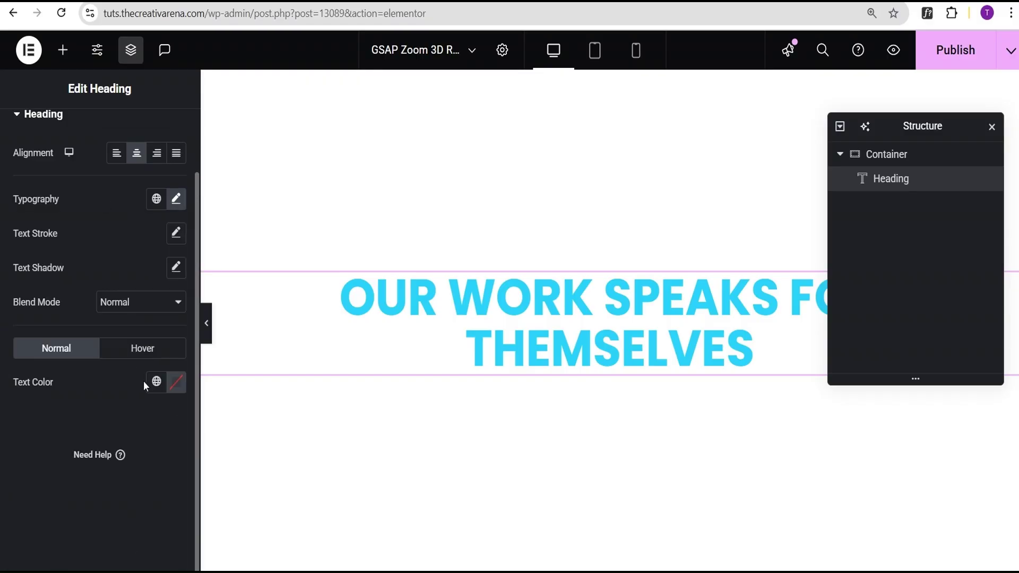
left_click(171, 387)
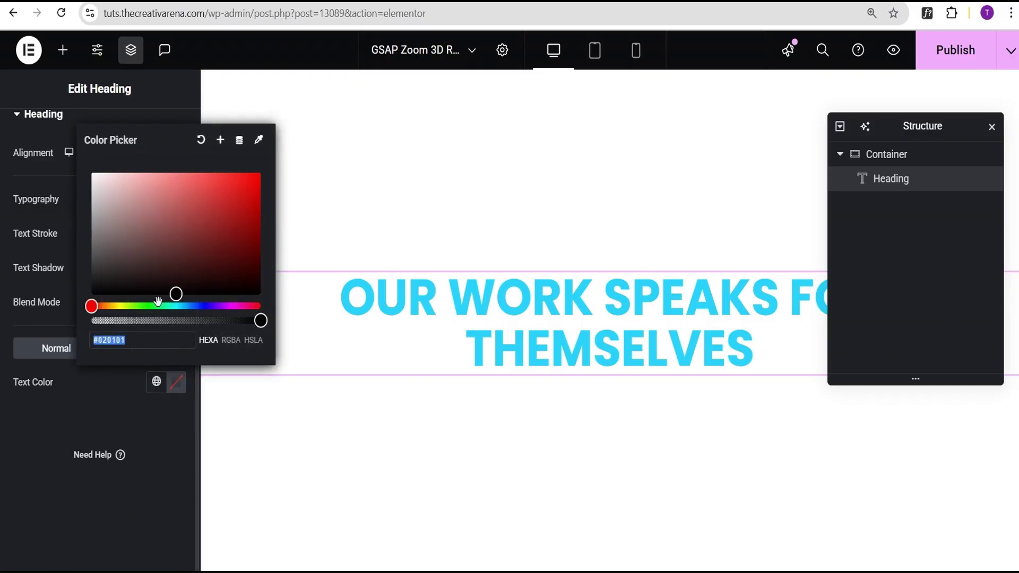
left_click(174, 300)
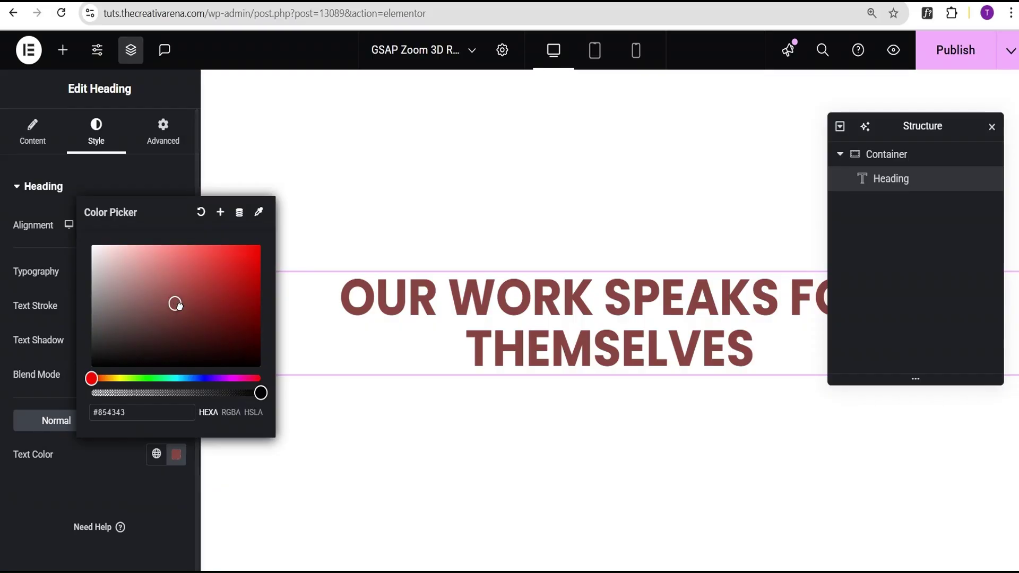
left_click_drag(174, 300, 173, 374)
left_click(107, 437)
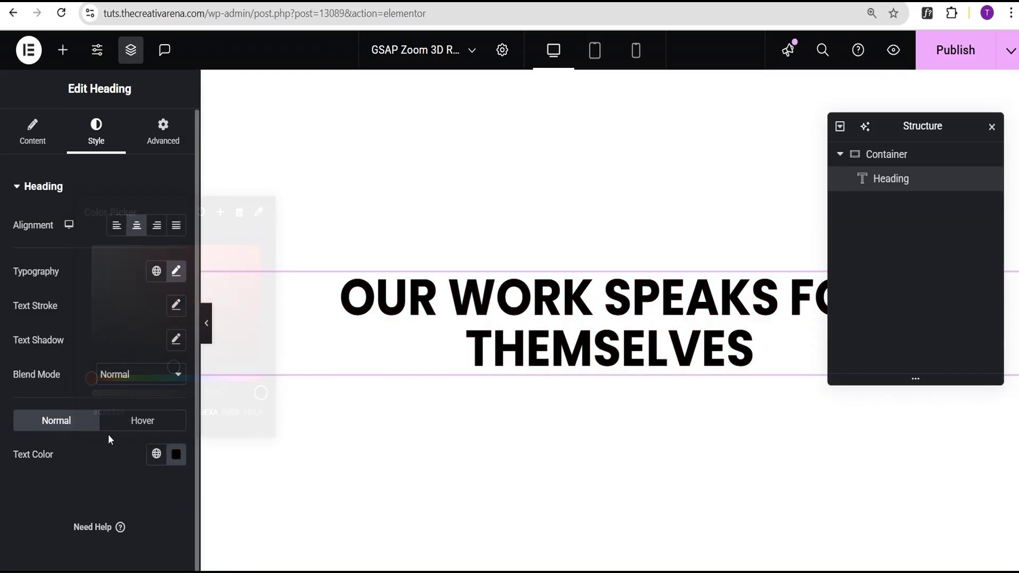
- Give the heading a custom width of 45% and check the layout at full canvas width
left_click(170, 142)
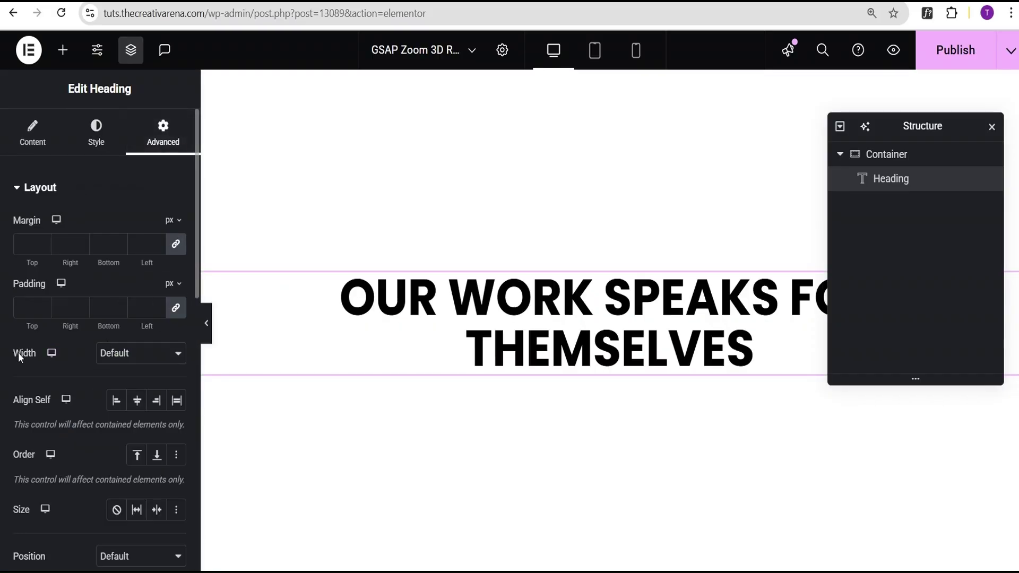
left_click(138, 363)
left_click(132, 425)
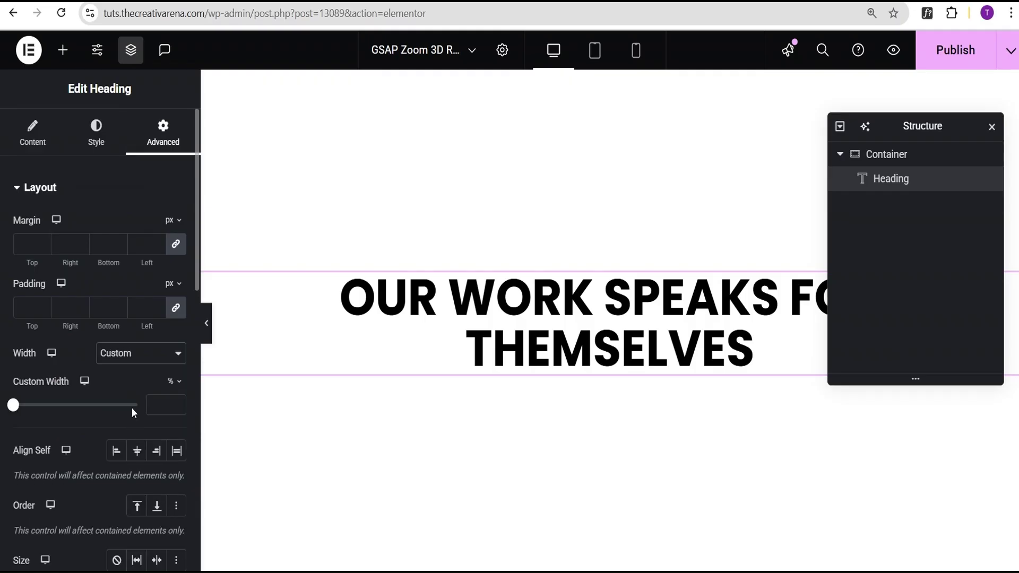
left_click(161, 407)
type("45")
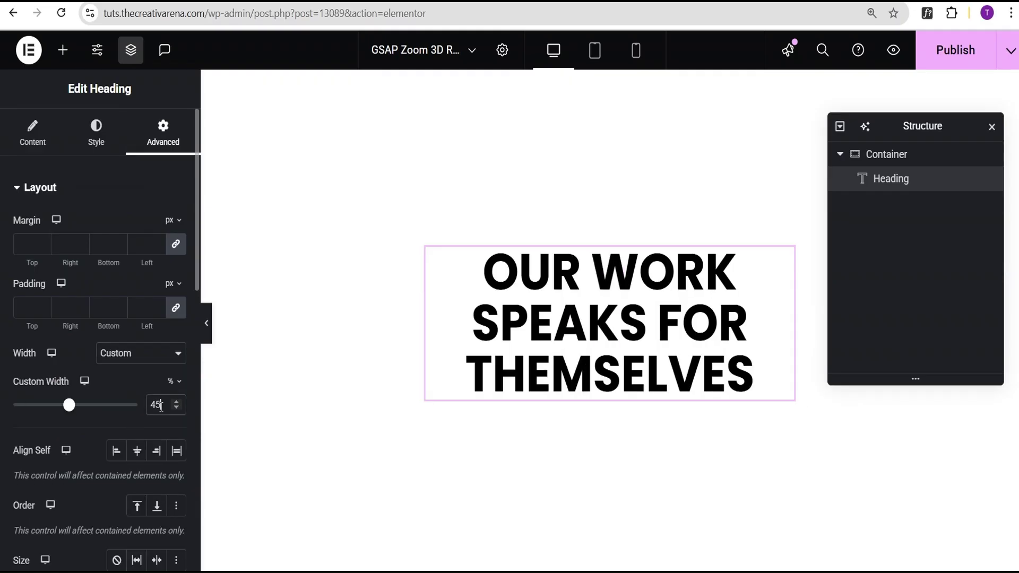
left_click(207, 333)
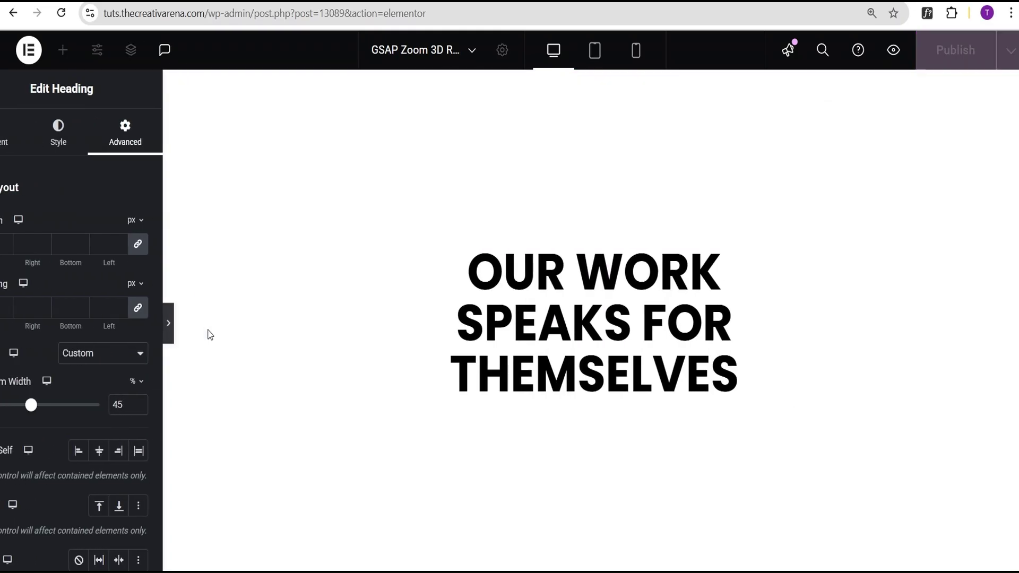
left_click(2, 325)
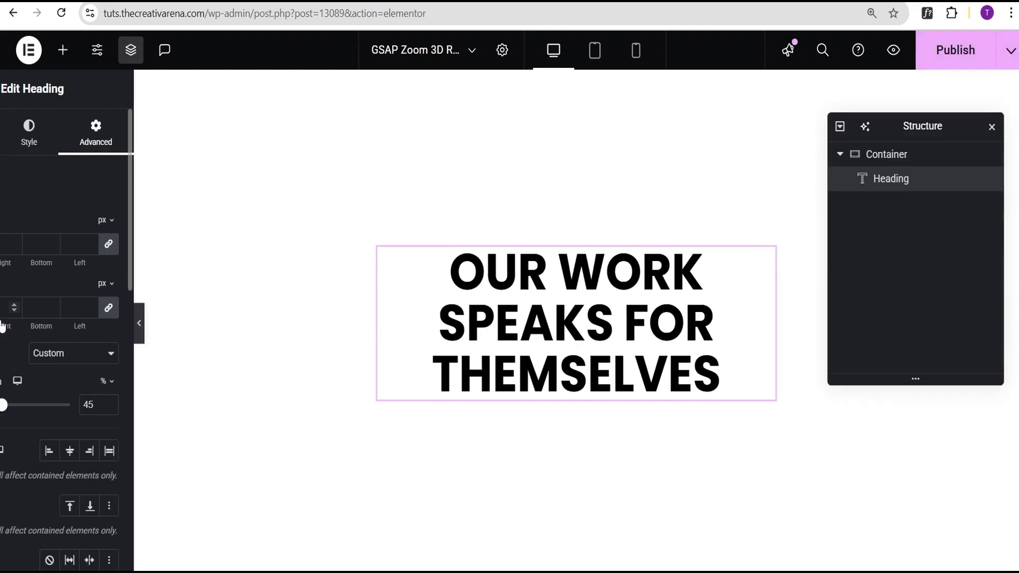
- Add a Text Editor widget below the heading and center-align its placeholder text
left_click(64, 52)
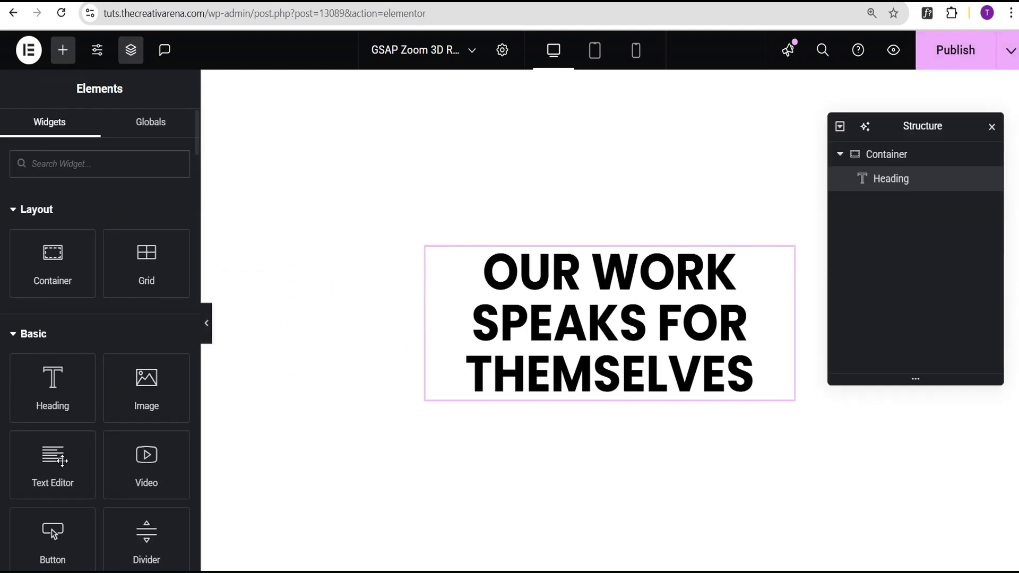
left_click(47, 480)
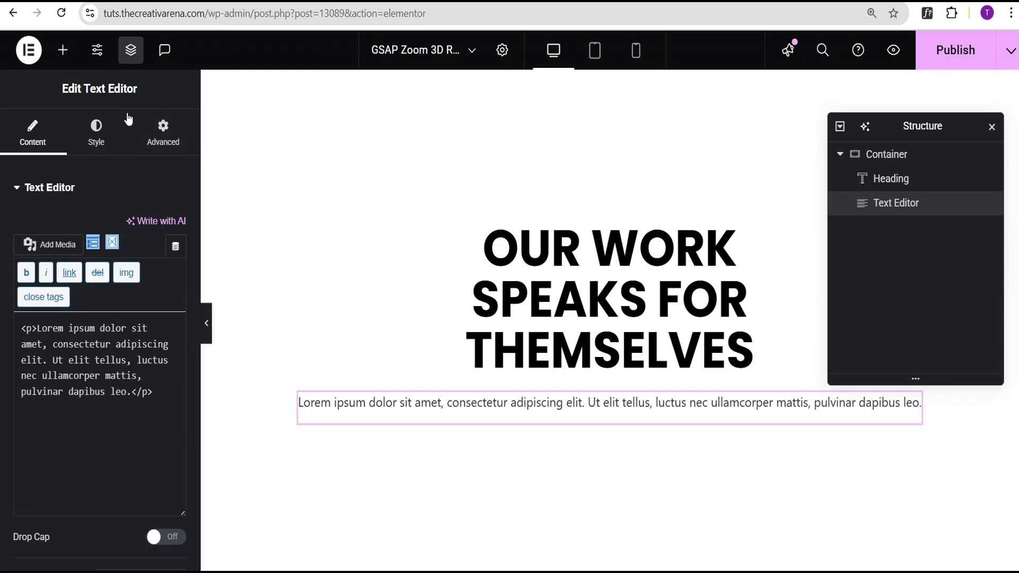
left_click(96, 133)
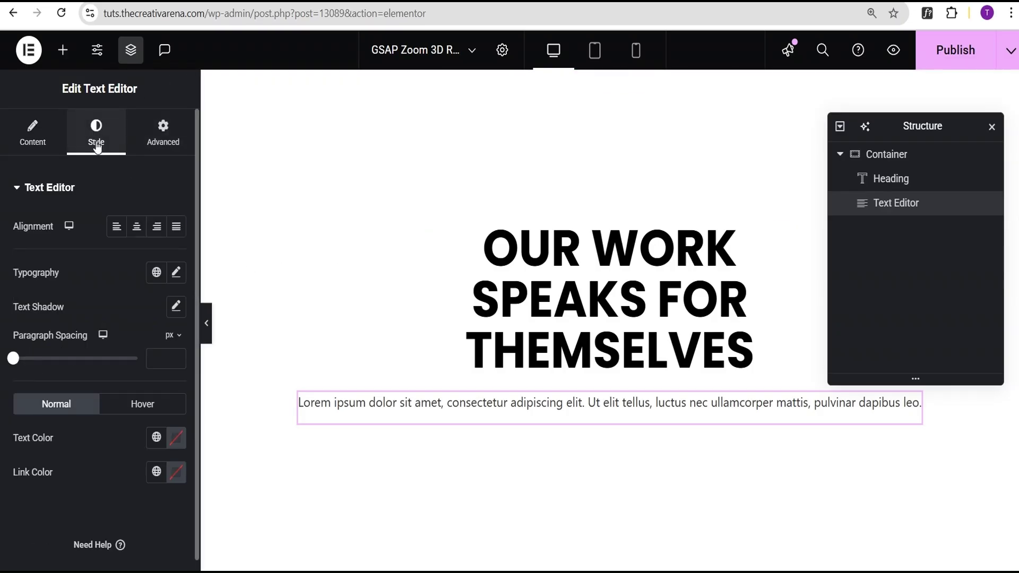
left_click(136, 227)
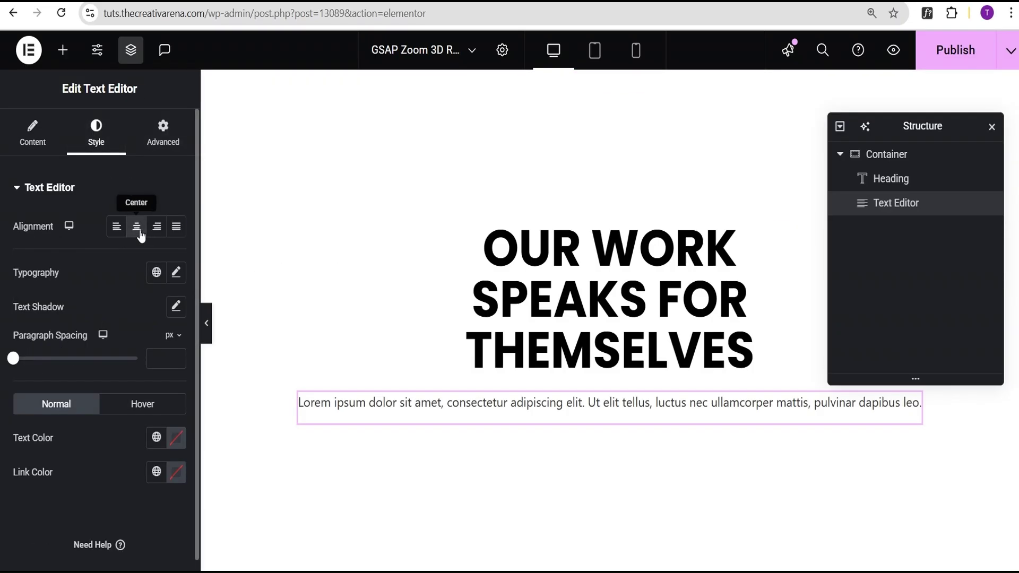
- Give the text editor a custom width of 45% and check the layout at full canvas width
left_click(165, 144)
left_click(123, 354)
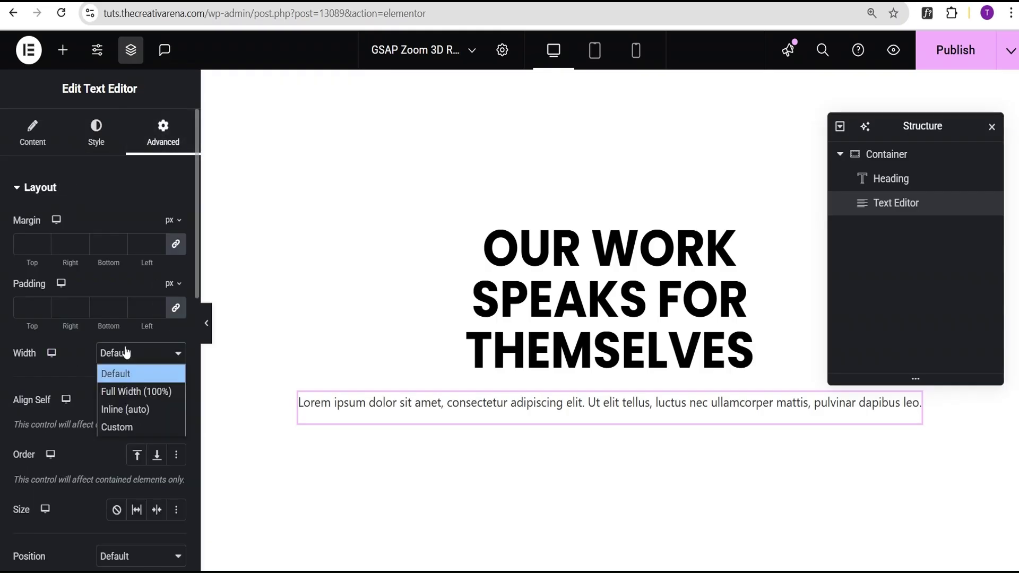
left_click(122, 425)
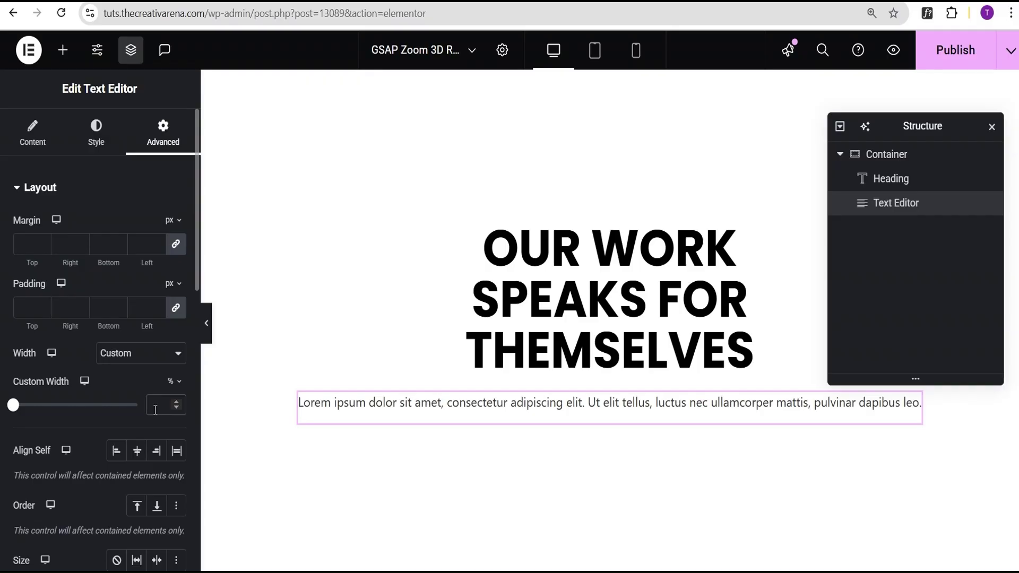
type("45")
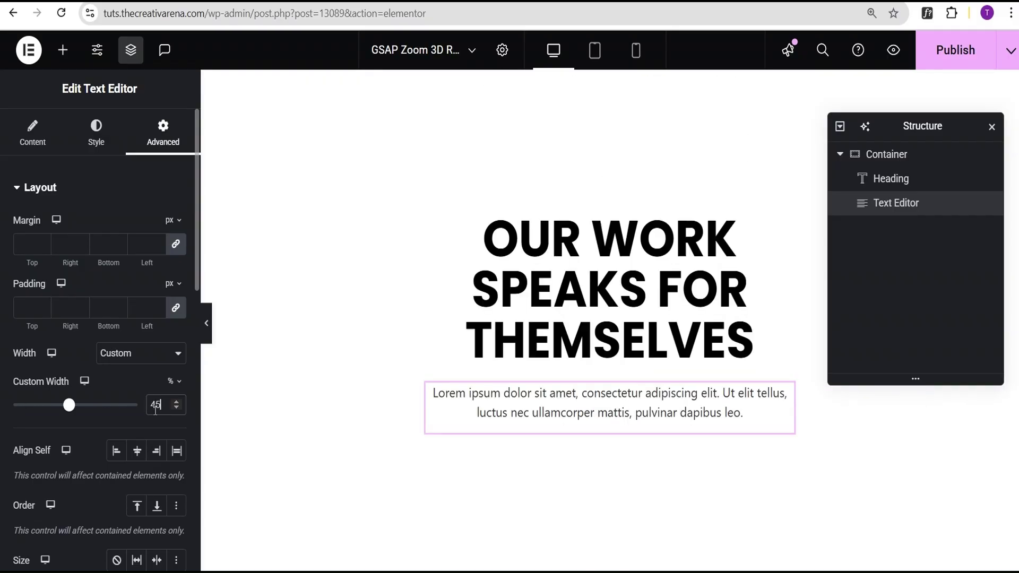
left_click(207, 323)
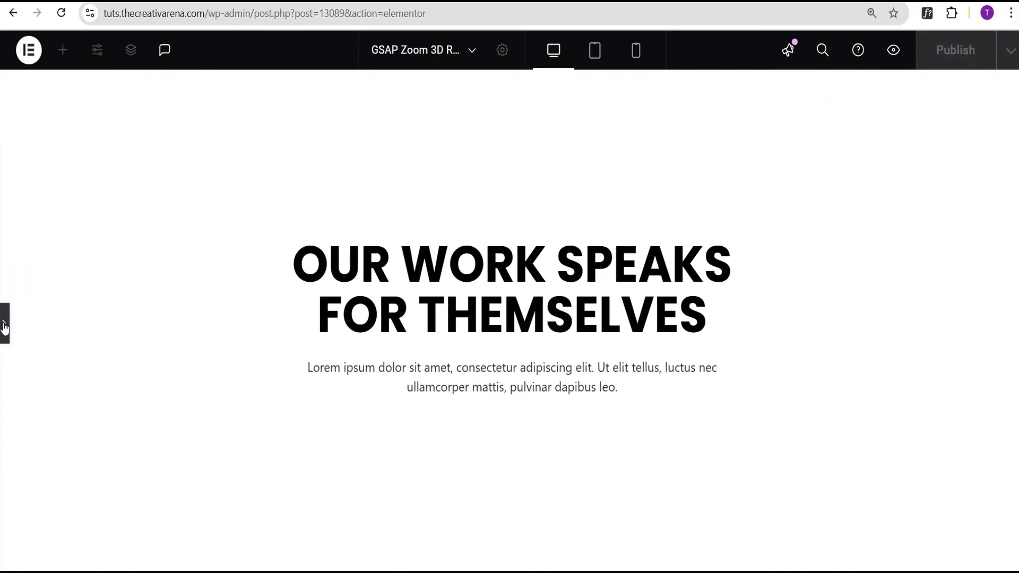
left_click(4, 325)
- Add a Button widget below the paragraph with the text "Contact us now"
left_click(63, 51)
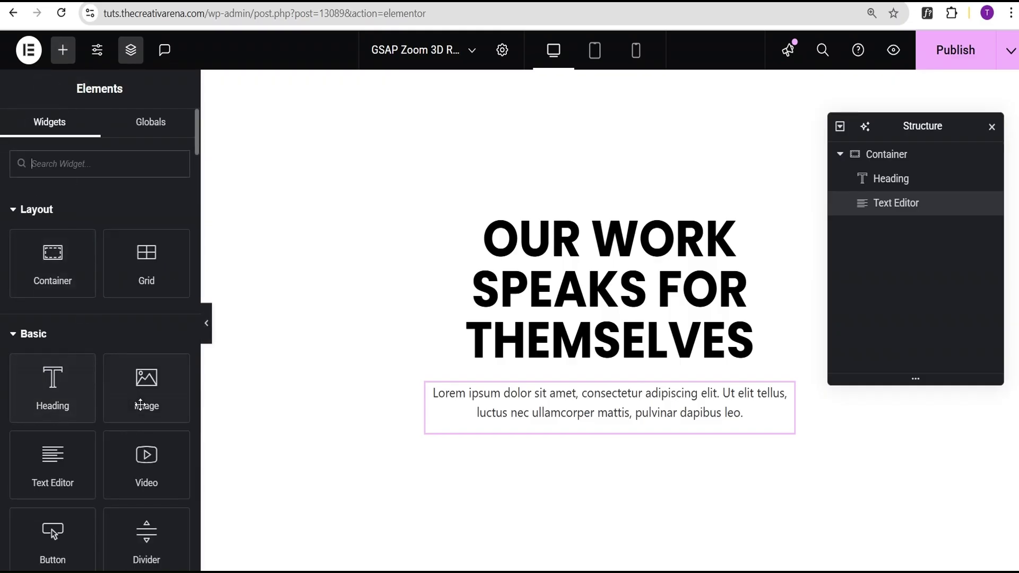
scroll(140, 404, "down", 1)
scroll(122, 382, "down", 1)
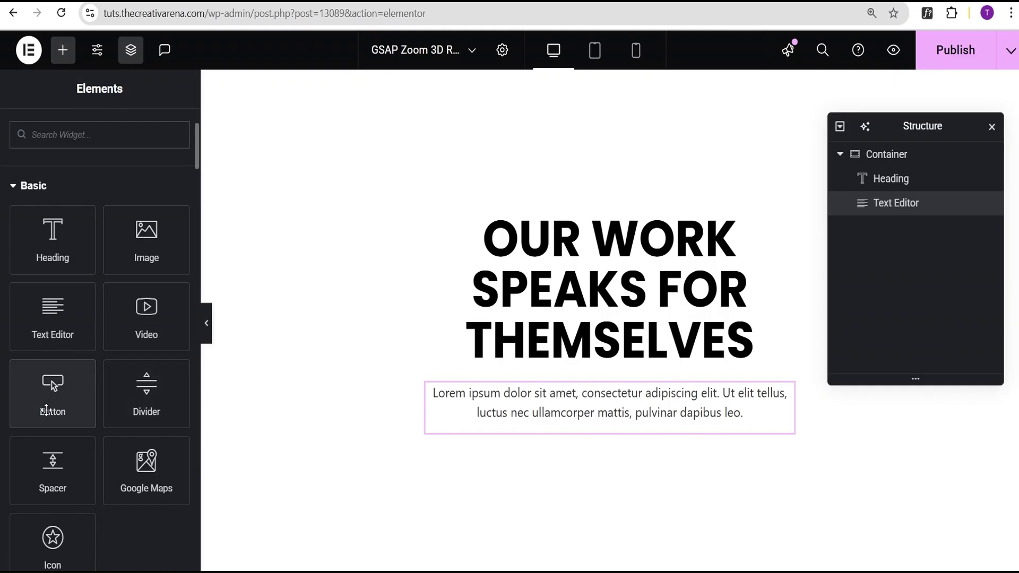
left_click(47, 409)
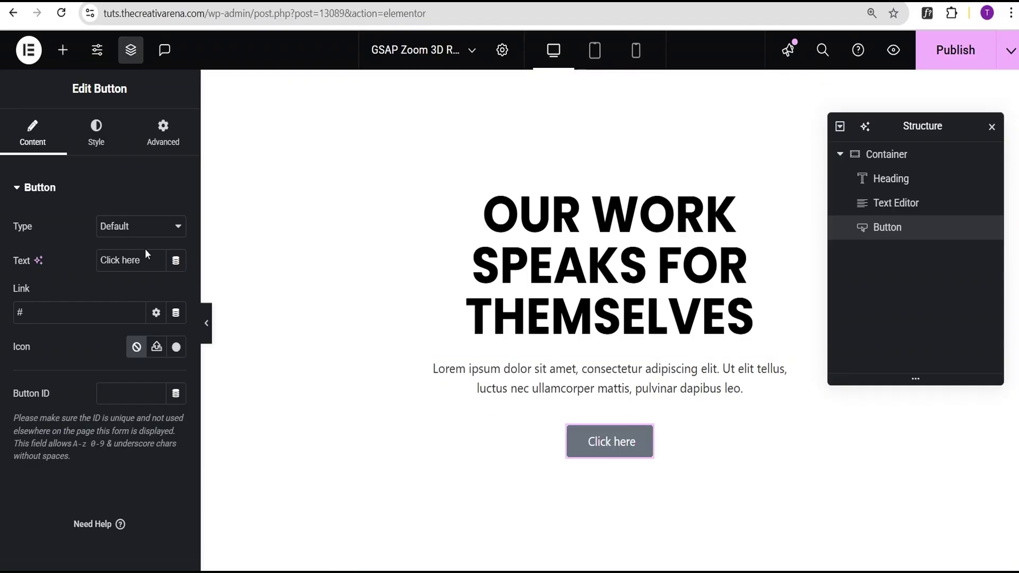
left_click_drag(146, 261, 89, 262)
type("Conta")
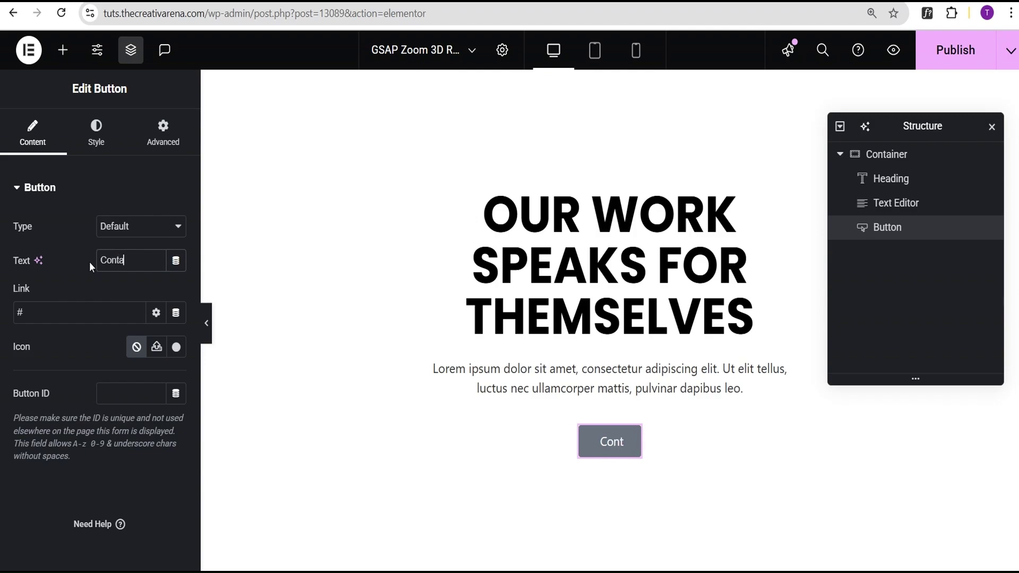
type("ct us")
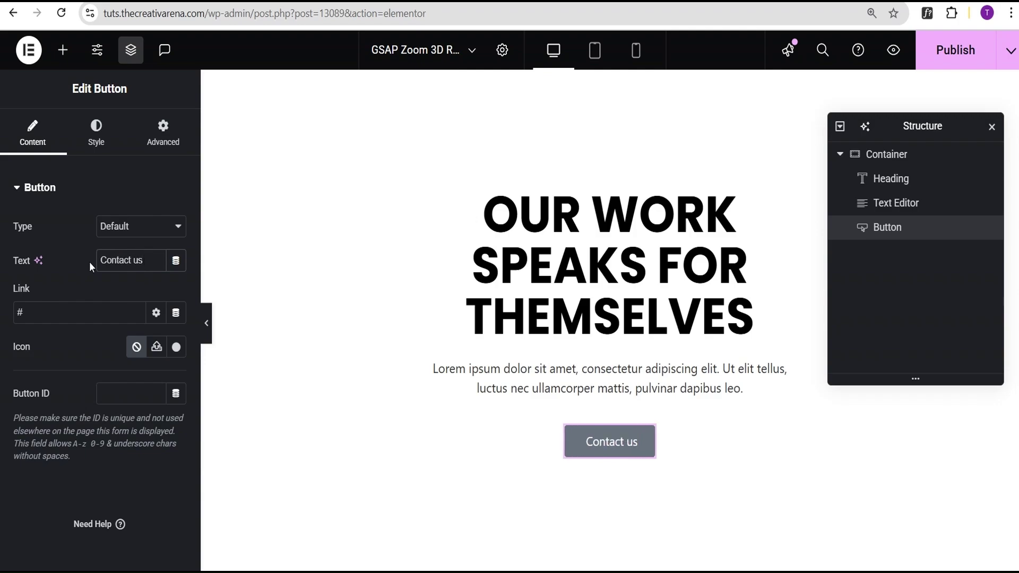
type(" now")
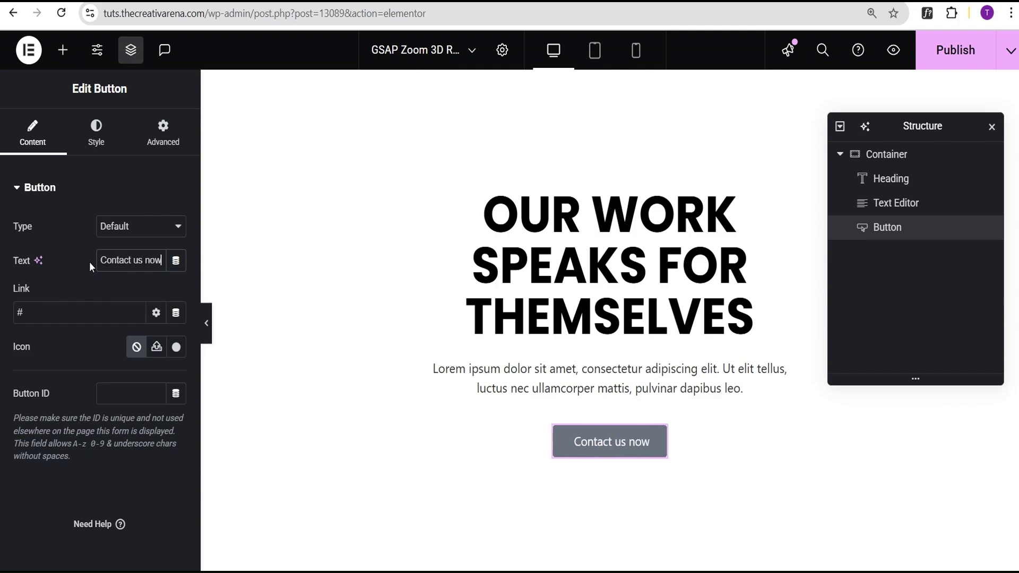
- Set the button's background color to a bright orange and check the layout at full canvas width
left_click(113, 146)
scroll(96, 266, "down", 3)
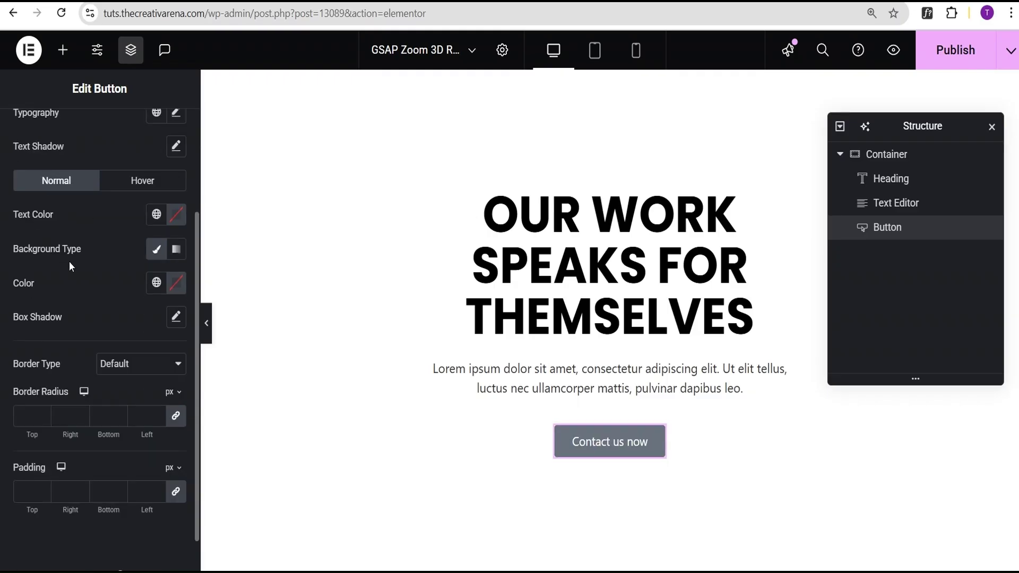
left_click(176, 283)
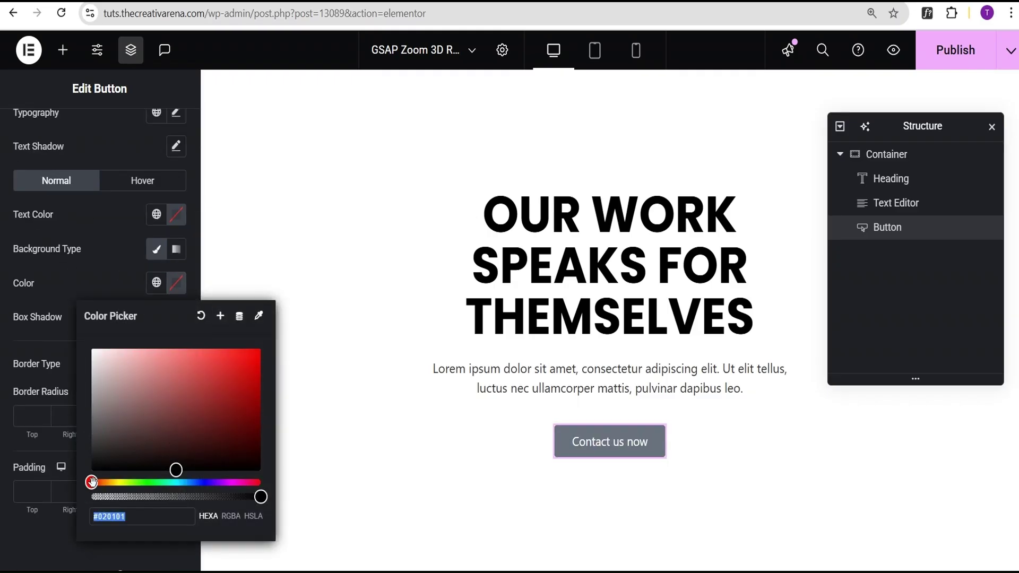
left_click_drag(92, 482, 105, 482)
left_click_drag(177, 468, 256, 343)
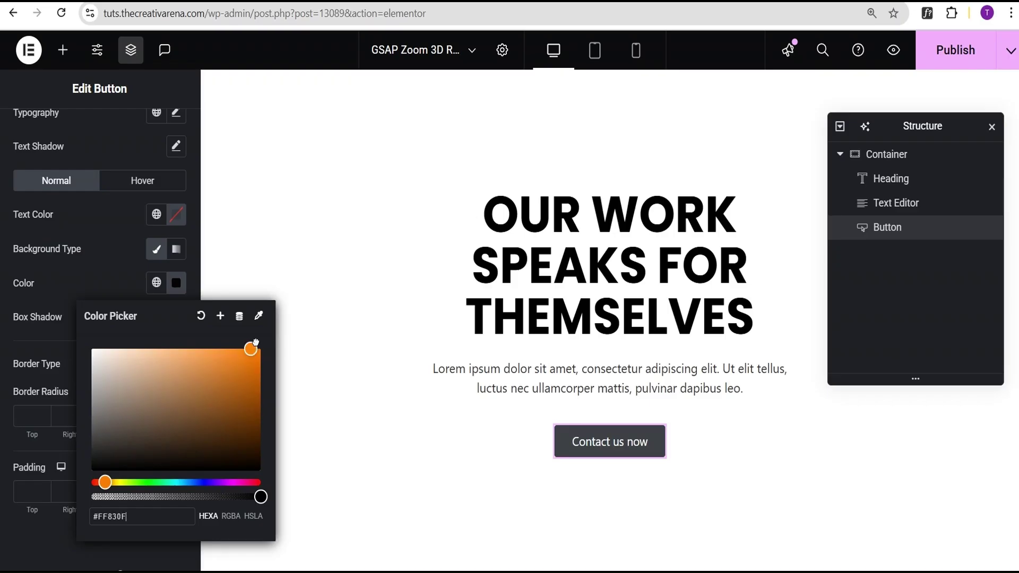
left_click(103, 264)
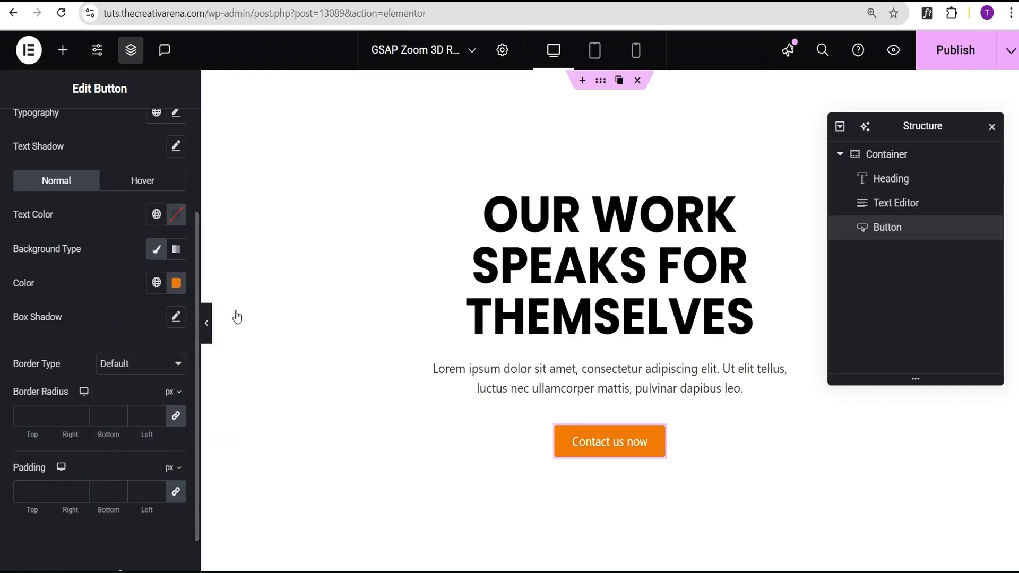
left_click(207, 323)
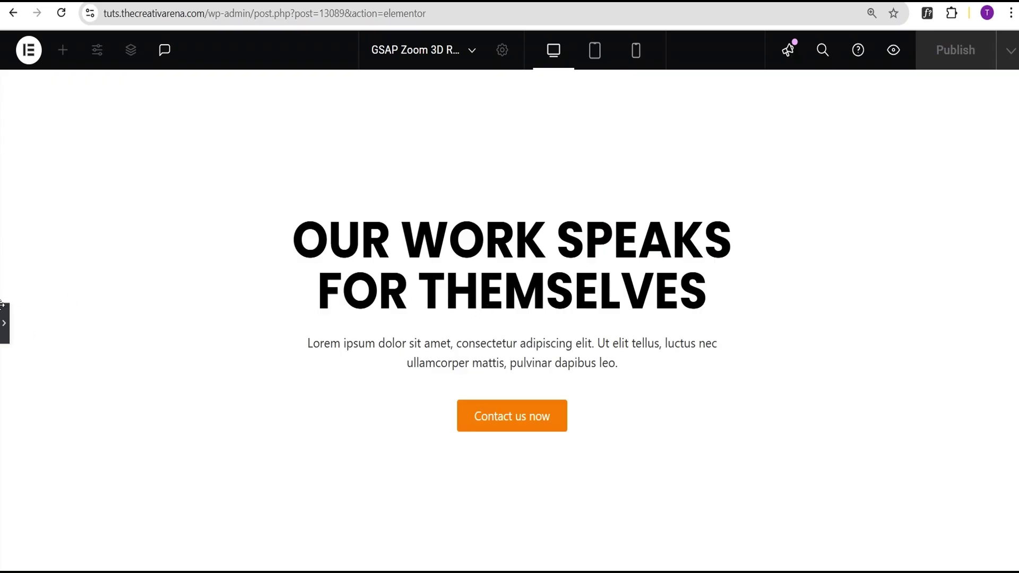
left_click(4, 324)
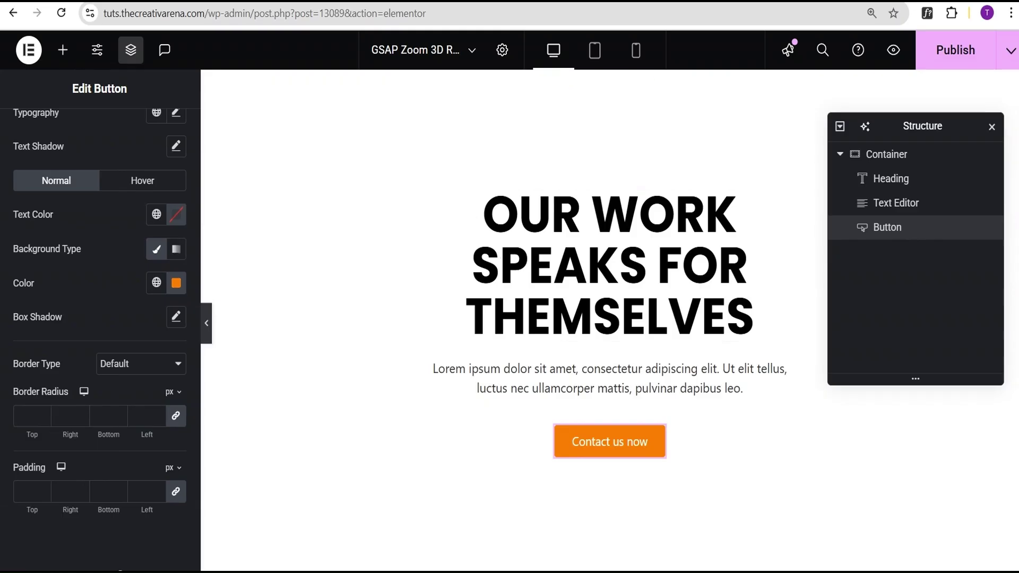
- Add an Image widget below the button using paracycling_4.jpg from the media library
left_click(63, 50)
scroll(66, 244, "down", 1)
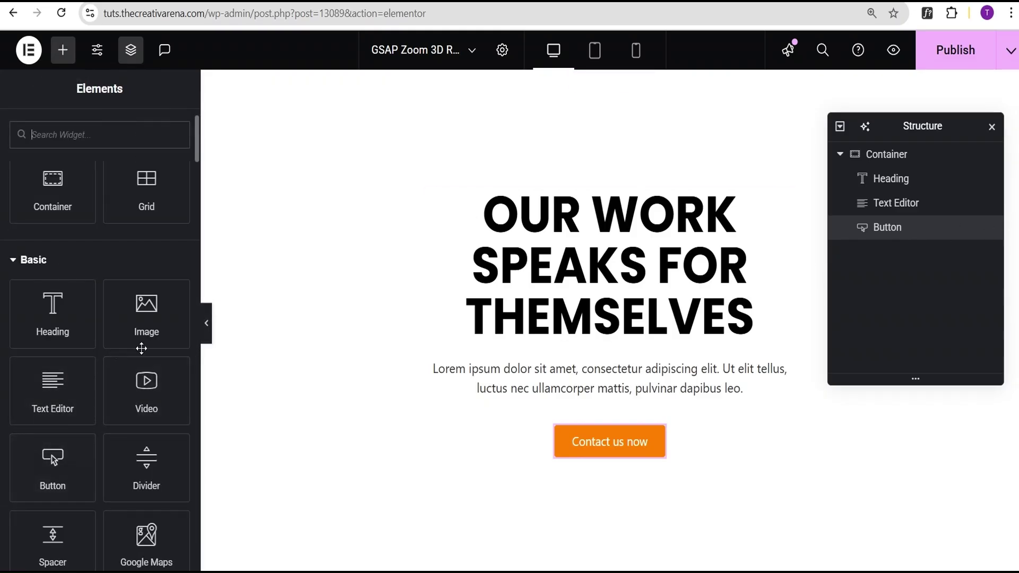
left_click(145, 321)
left_click(137, 303)
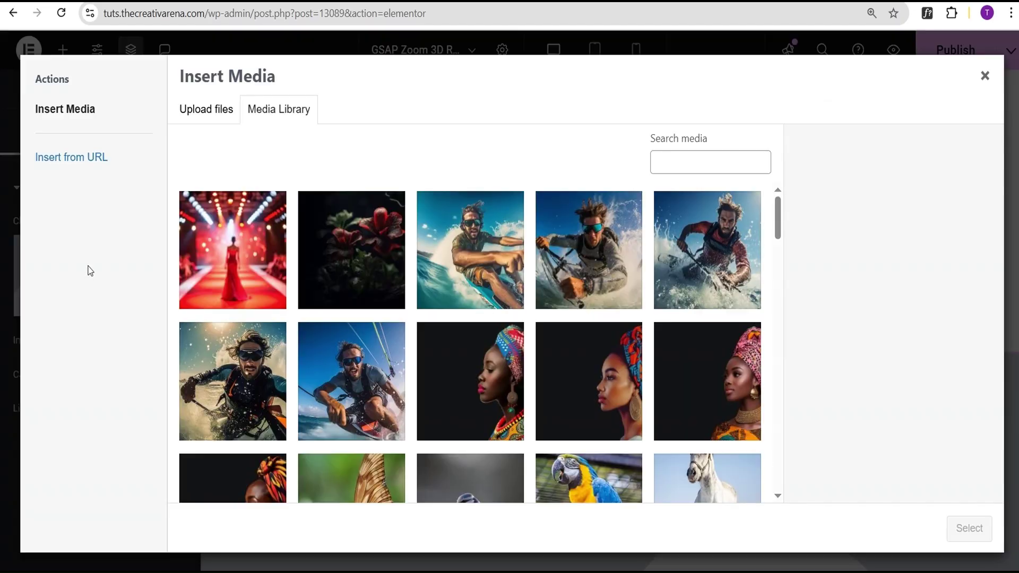
left_click(480, 266)
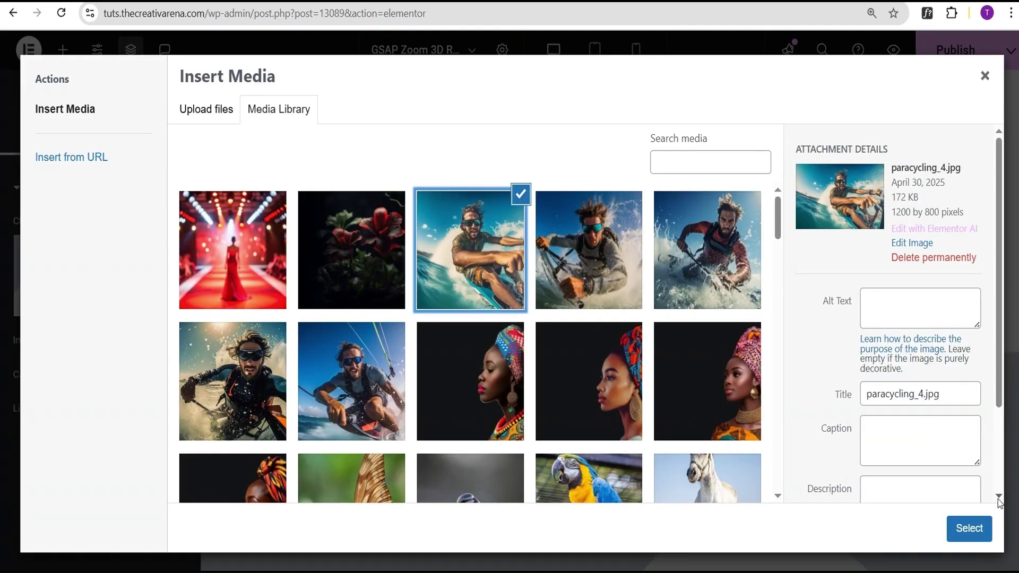
left_click(969, 528)
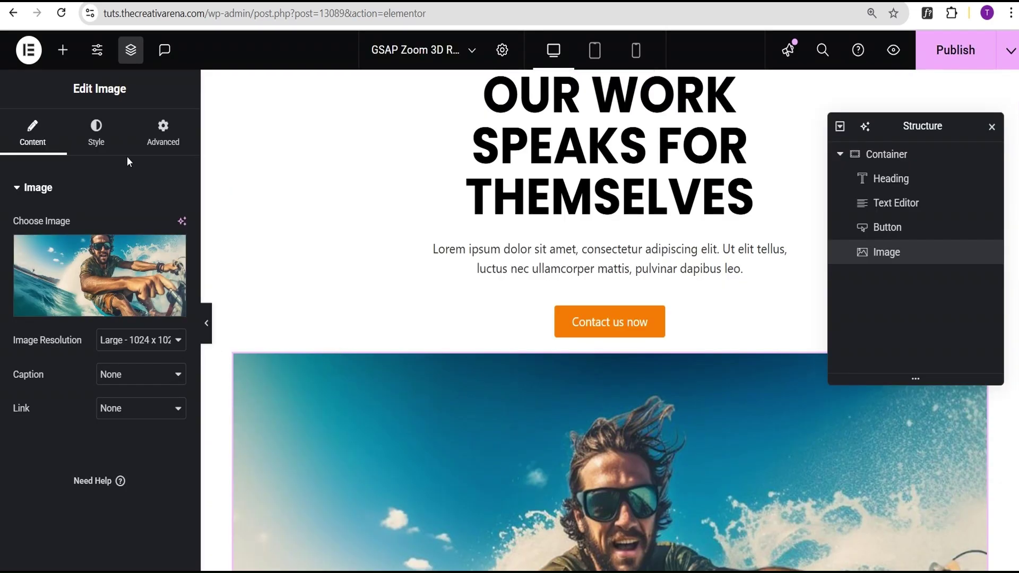
- Set the image's own width to 100% and give its widget a custom width of 25%
left_click(97, 137)
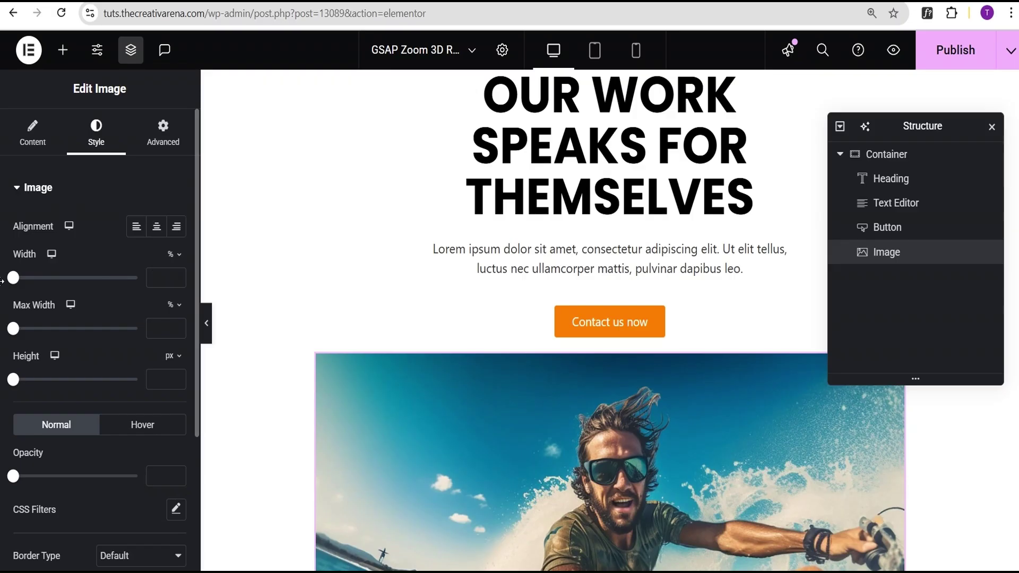
left_click_drag(14, 278, 154, 279)
left_click(166, 145)
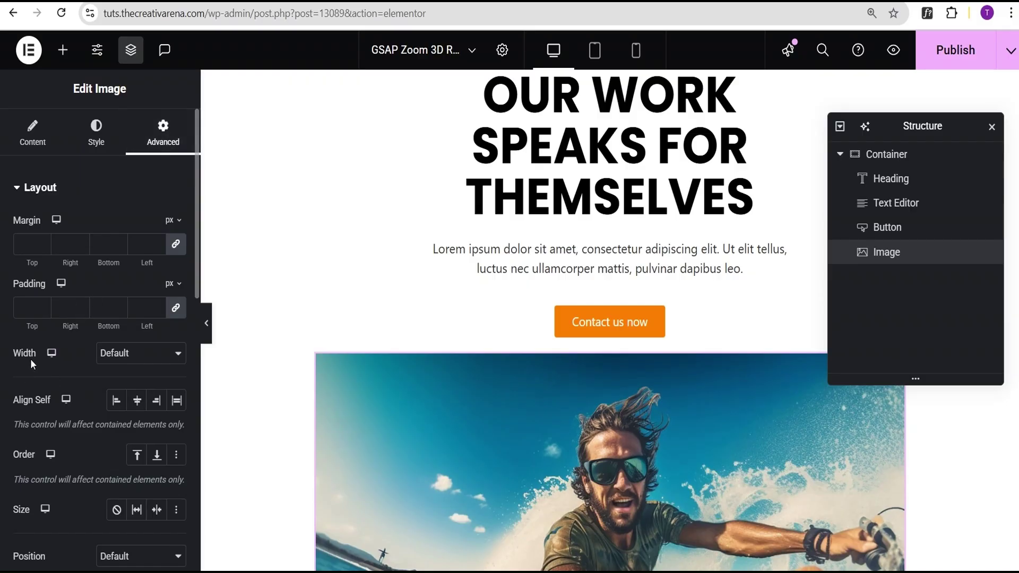
left_click(155, 356)
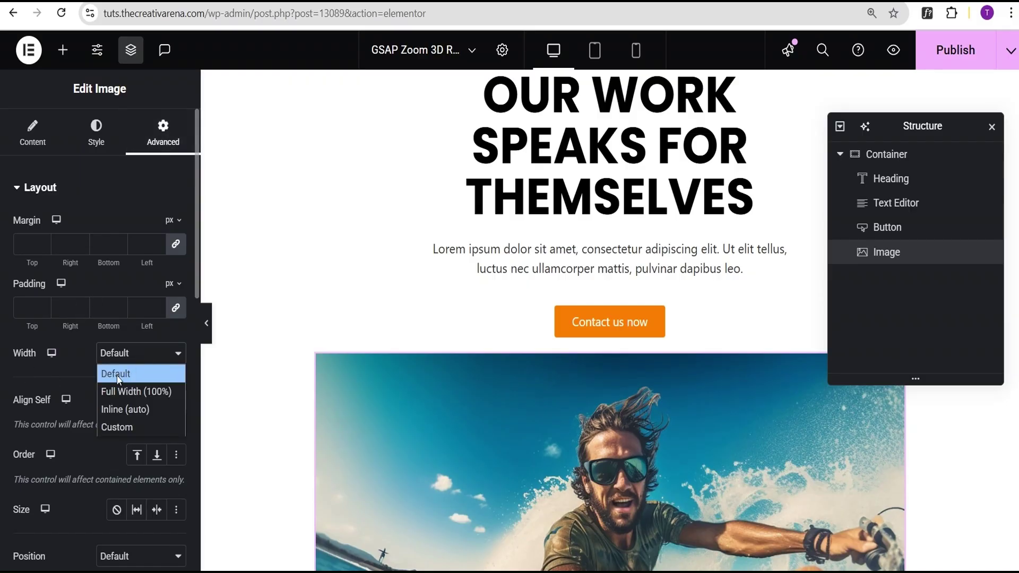
left_click(116, 428)
scroll(117, 375, "down", 3)
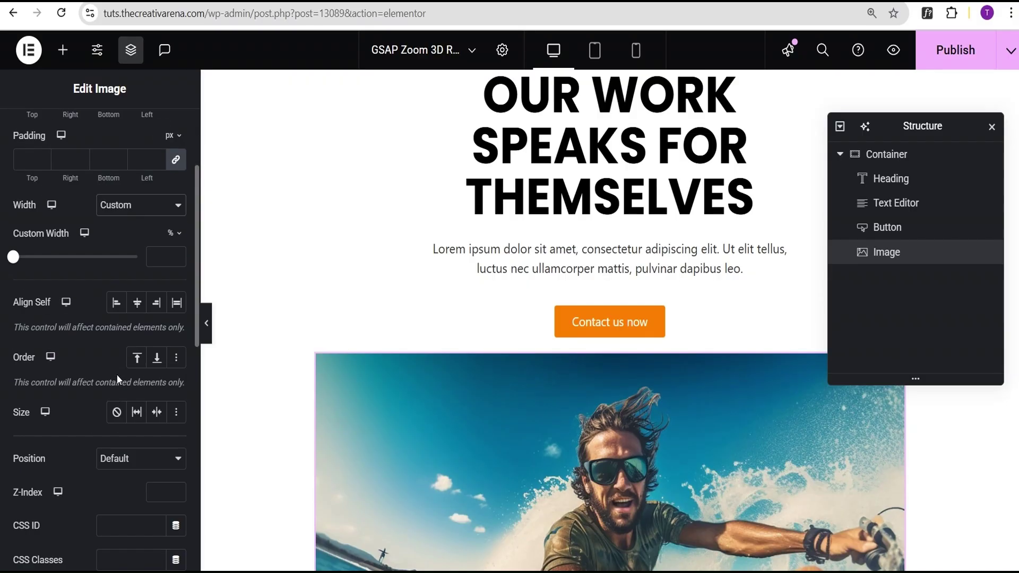
scroll(515, 414, "down", 3)
scroll(517, 404, "down", 1)
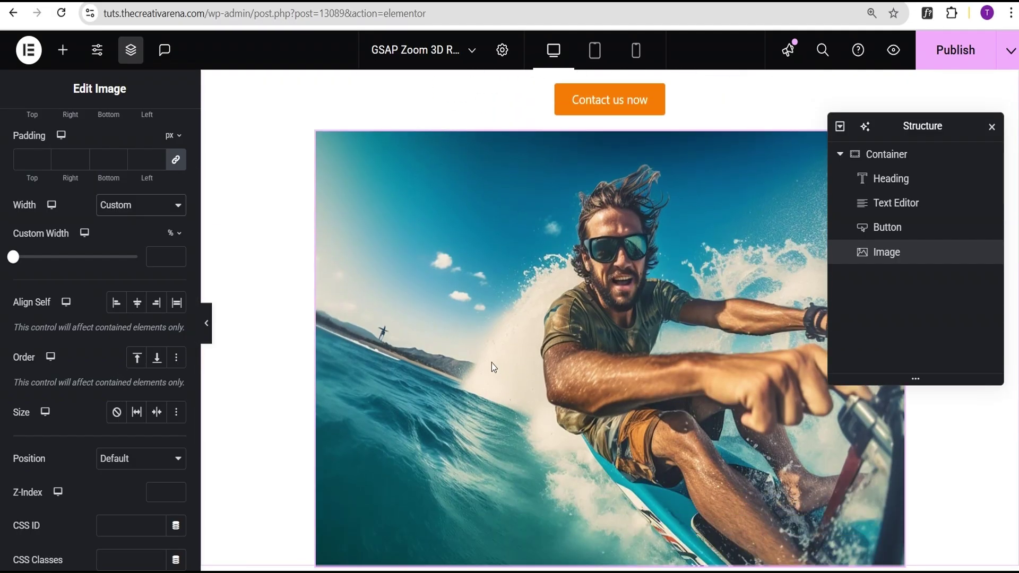
left_click(154, 257)
type("25")
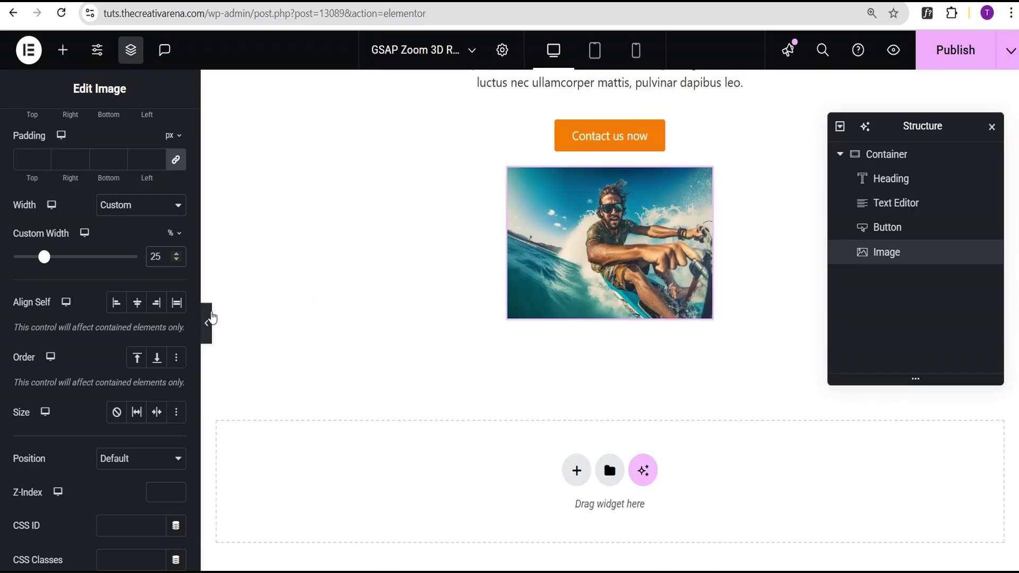
left_click(209, 323)
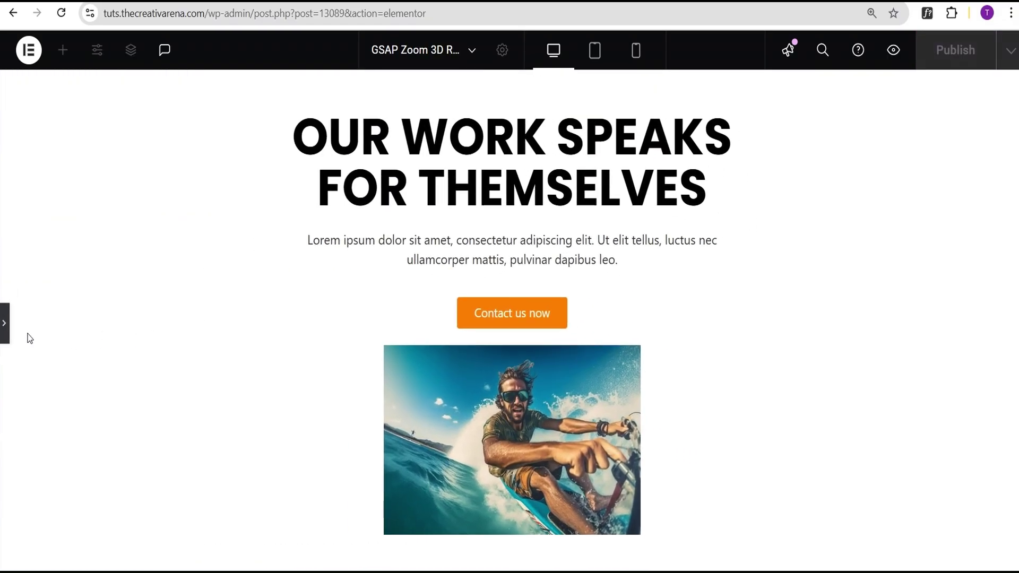
left_click(5, 324)
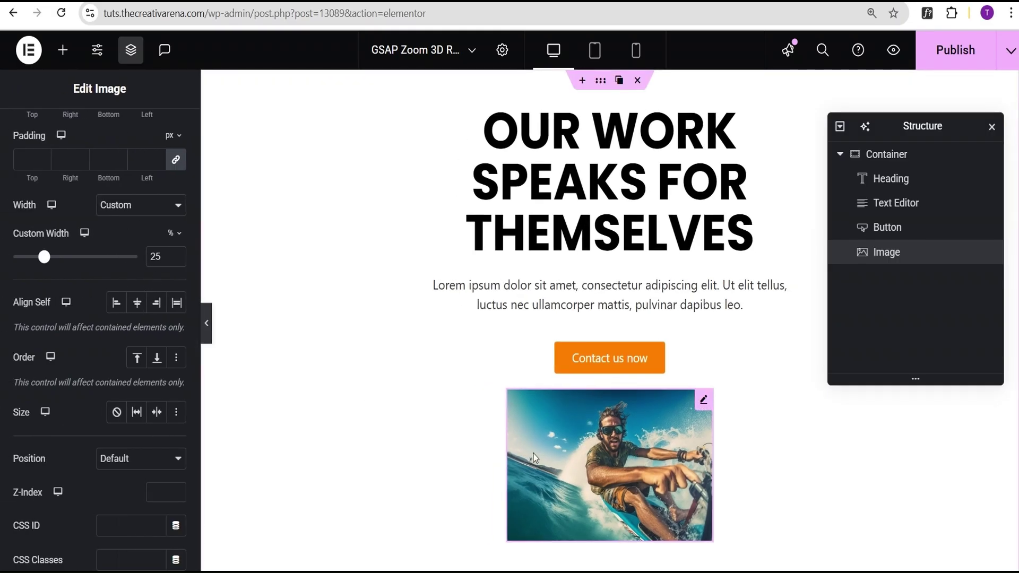
- Round the image's corners with a border radius of 20 px on all sides
scroll(95, 288, "up", 2)
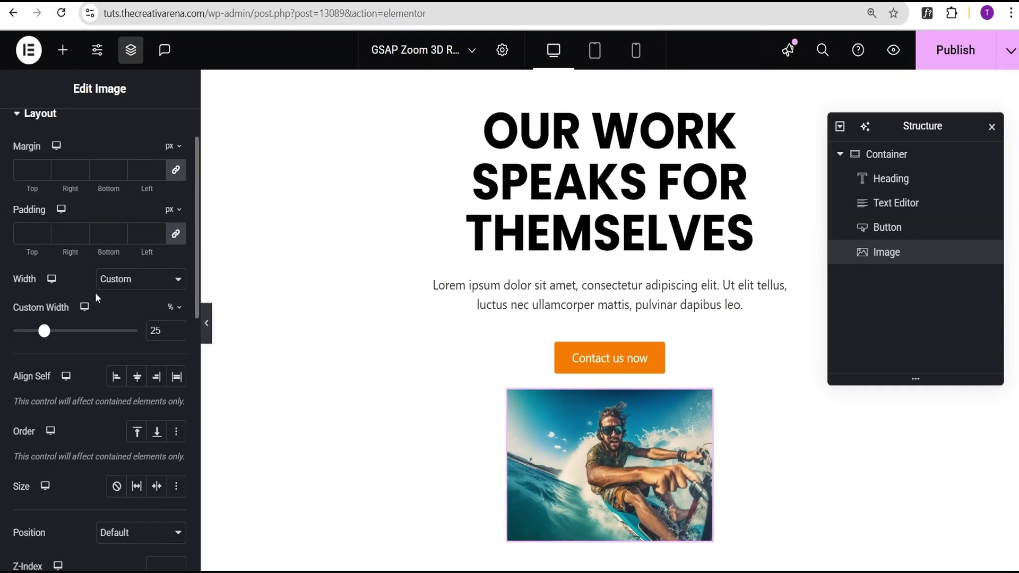
scroll(96, 327, "down", 3)
scroll(95, 265, "up", 5)
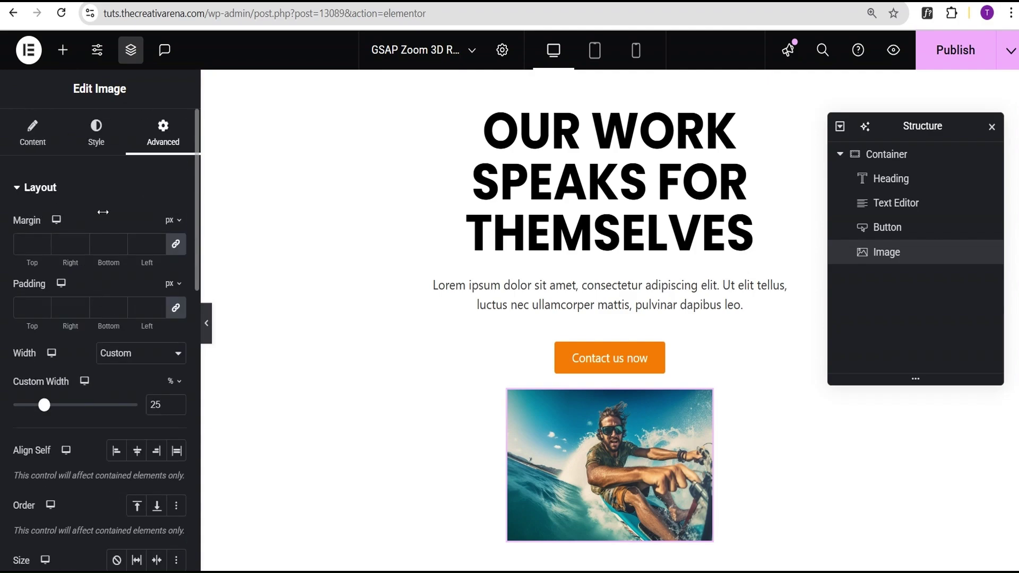
left_click(99, 135)
scroll(120, 260, "down", 3)
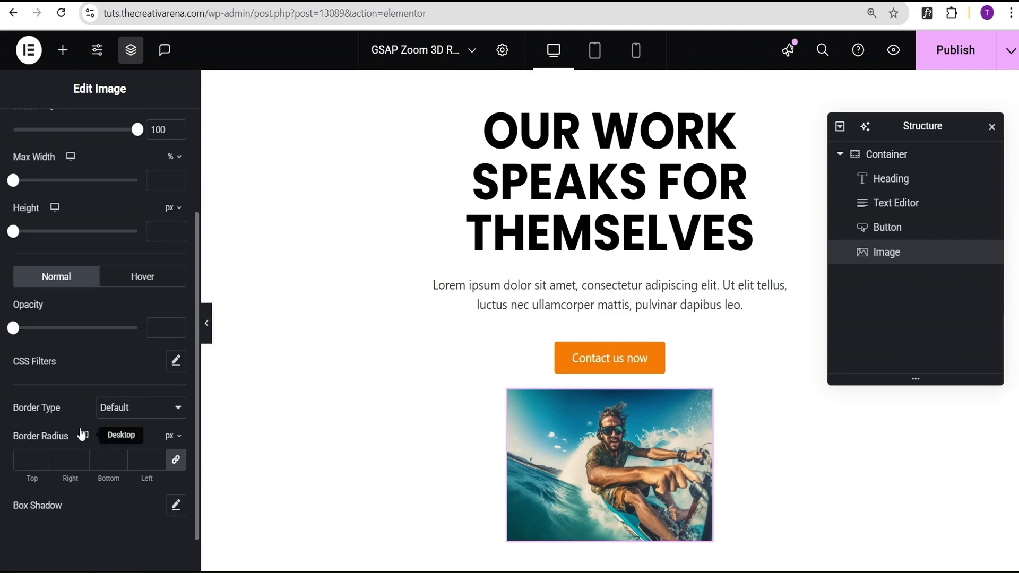
left_click(28, 460)
type("20")
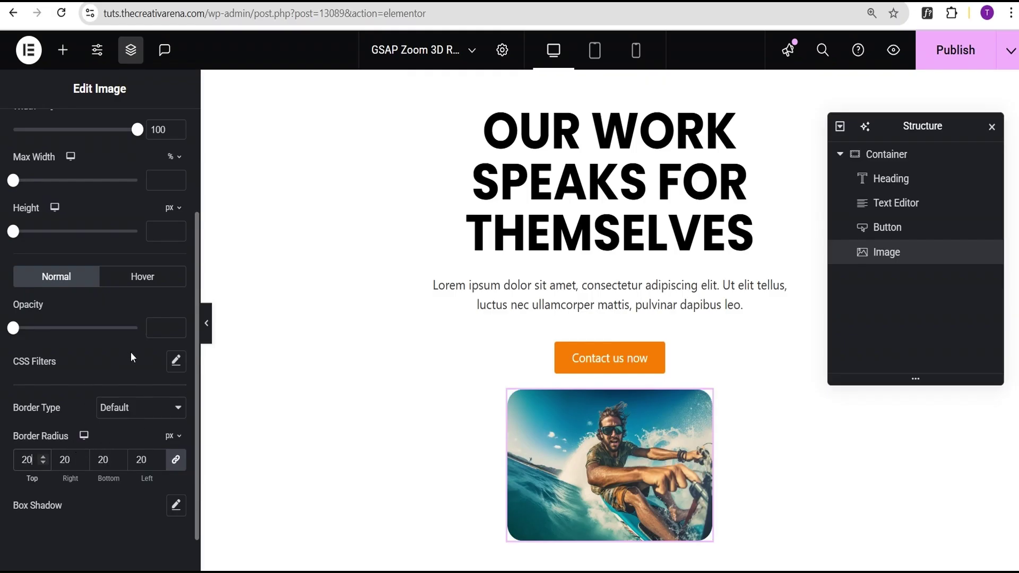
scroll(130, 352, "up", 3)
- Set the image's position to Absolute
left_click(152, 145)
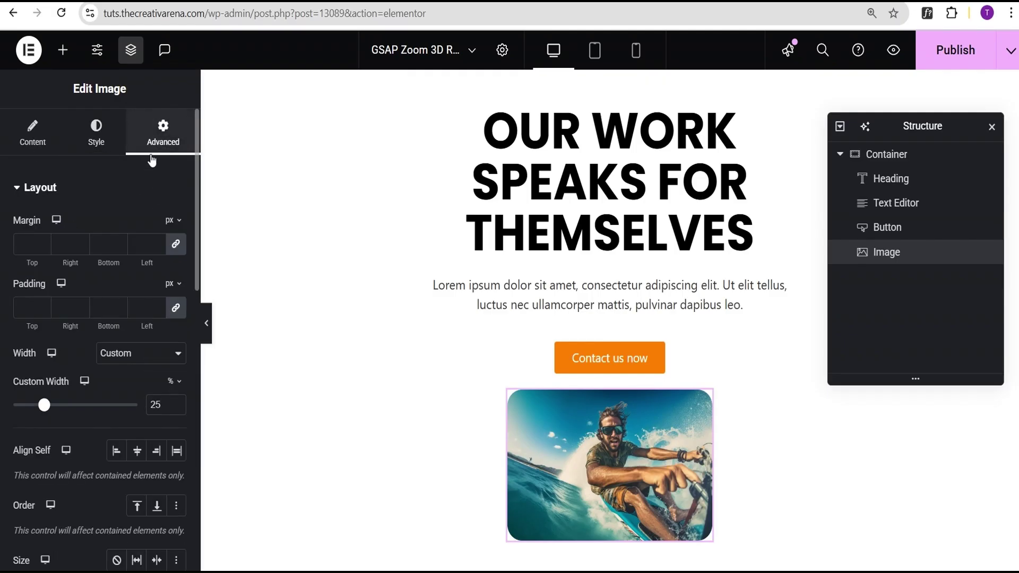
scroll(114, 287, "down", 5)
left_click(119, 312)
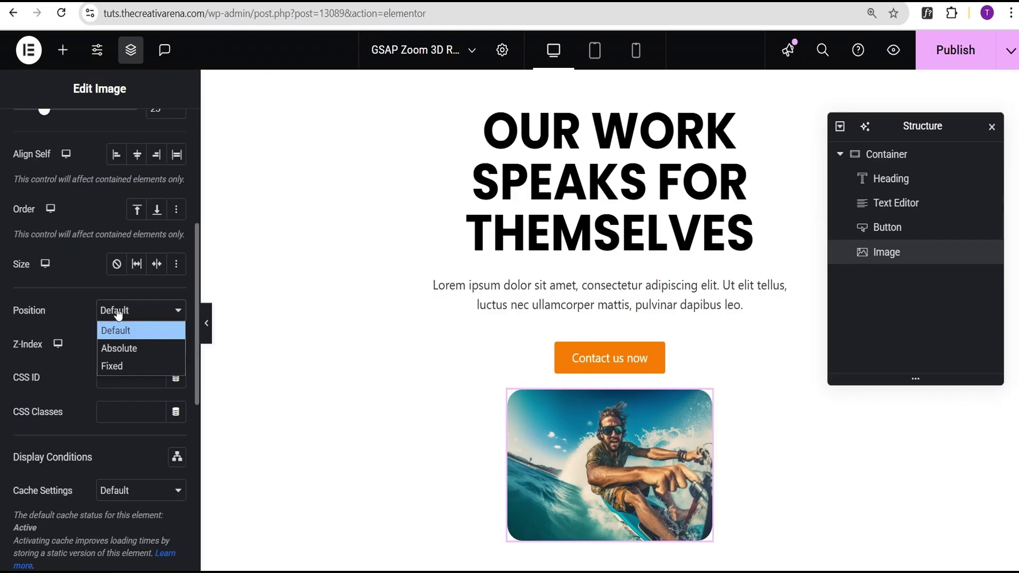
left_click(121, 357)
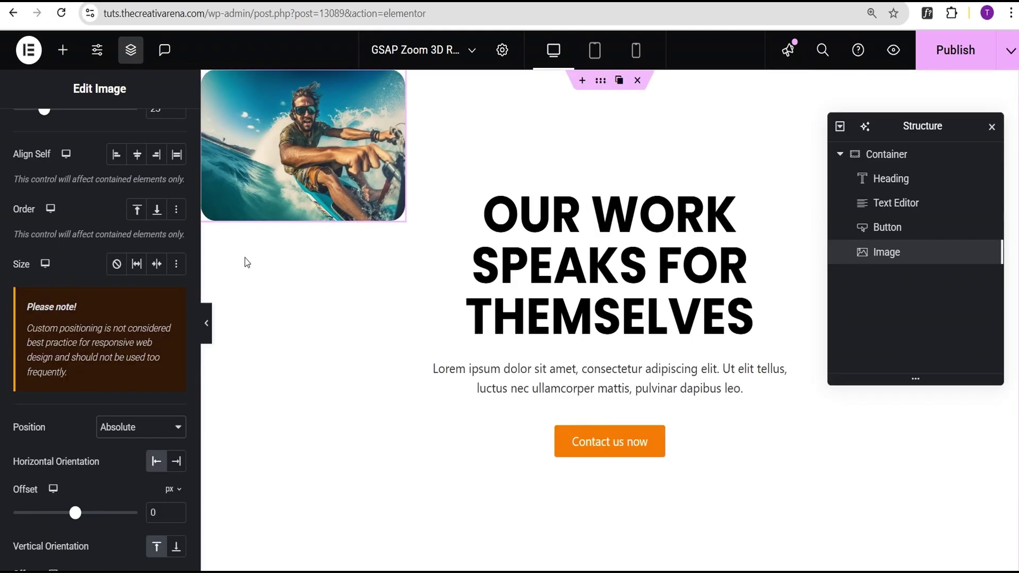
- Switch the image's offsets to percent and set them to 14% horizontally and 26% vertically
scroll(112, 319, "down", 1)
scroll(117, 336, "down", 1)
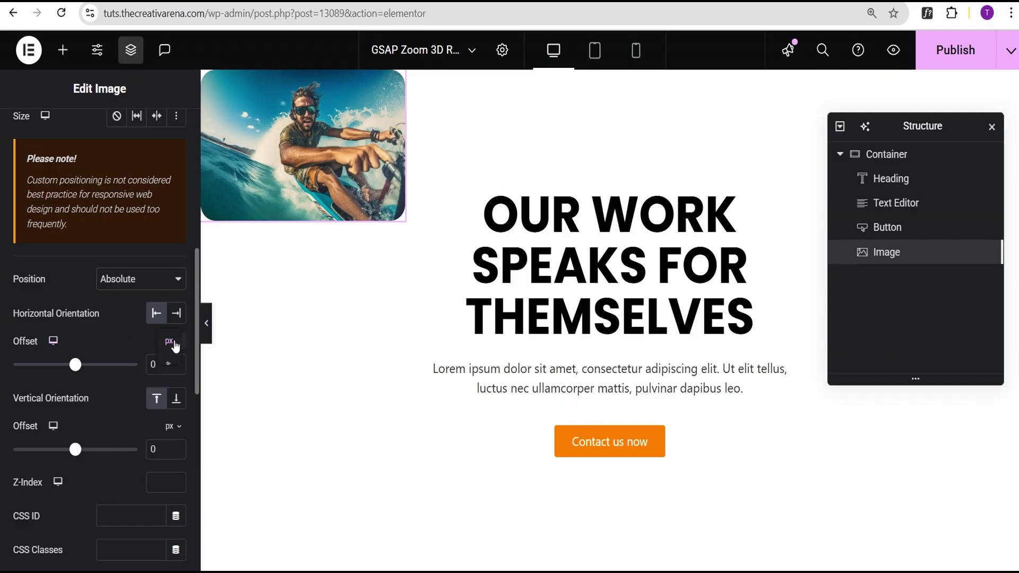
left_click(174, 343)
left_click(175, 367)
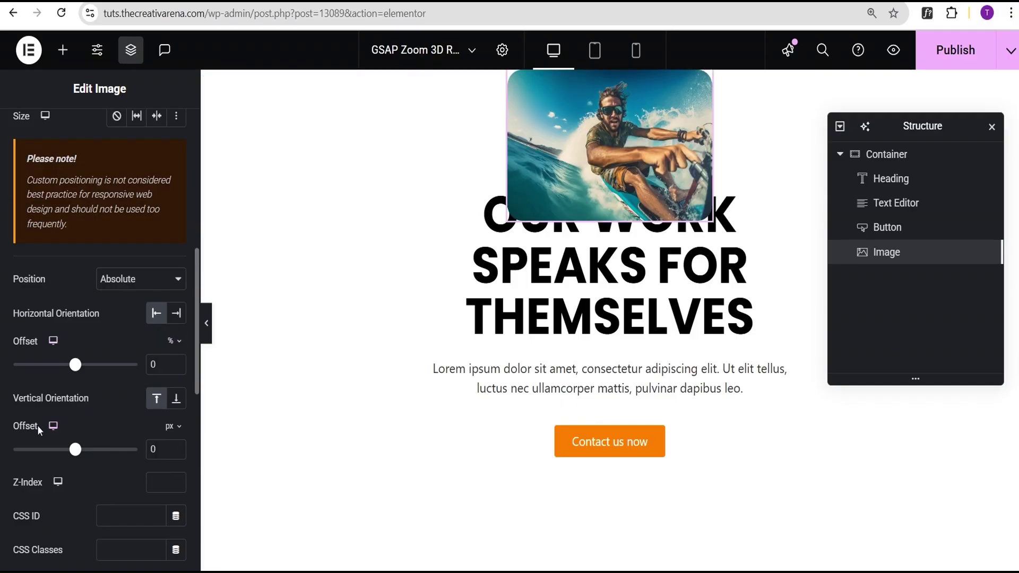
left_click(174, 426)
left_click(171, 450)
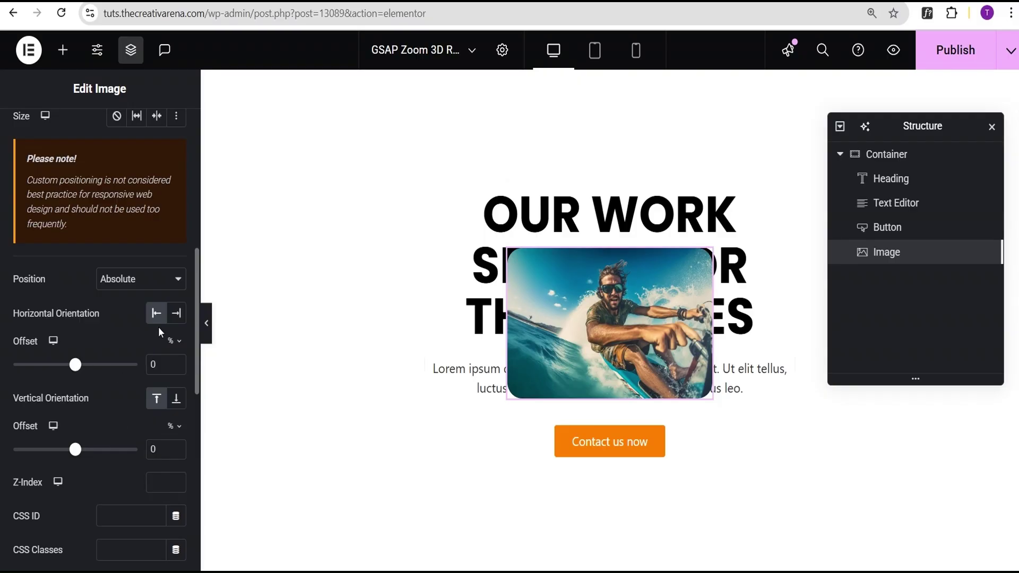
mouse_move(75, 364)
left_mouse_down()
mouse_move(40, 368)
mouse_move(125, 366)
mouse_move(79, 374)
left_mouse_up()
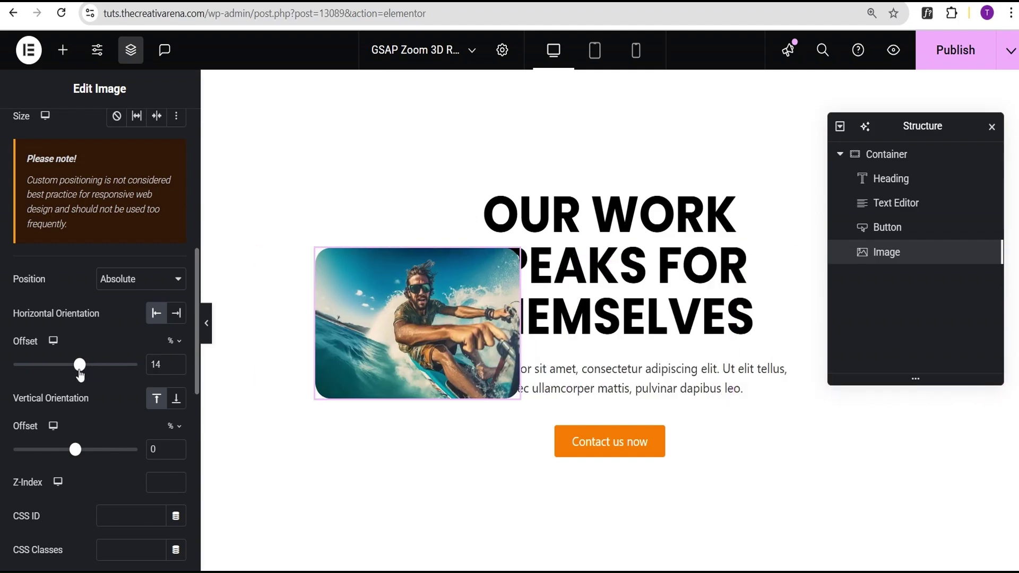
left_click_drag(76, 451, 86, 451)
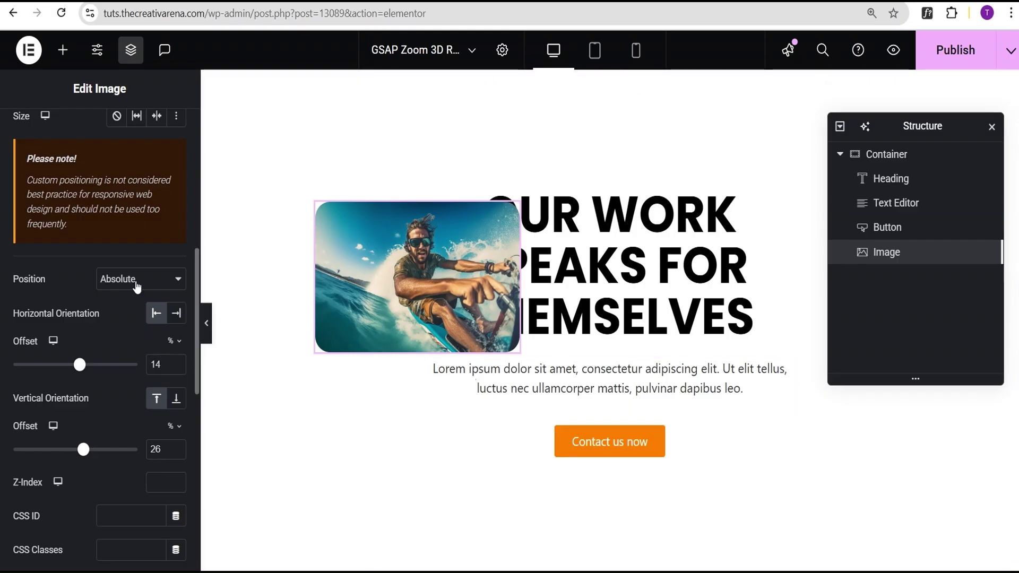
- Copy the zoom image class name from the code file and assign the CSS class tca-zoom-img to the image
scroll(136, 245, "up", 7)
scroll(136, 245, "down", 12)
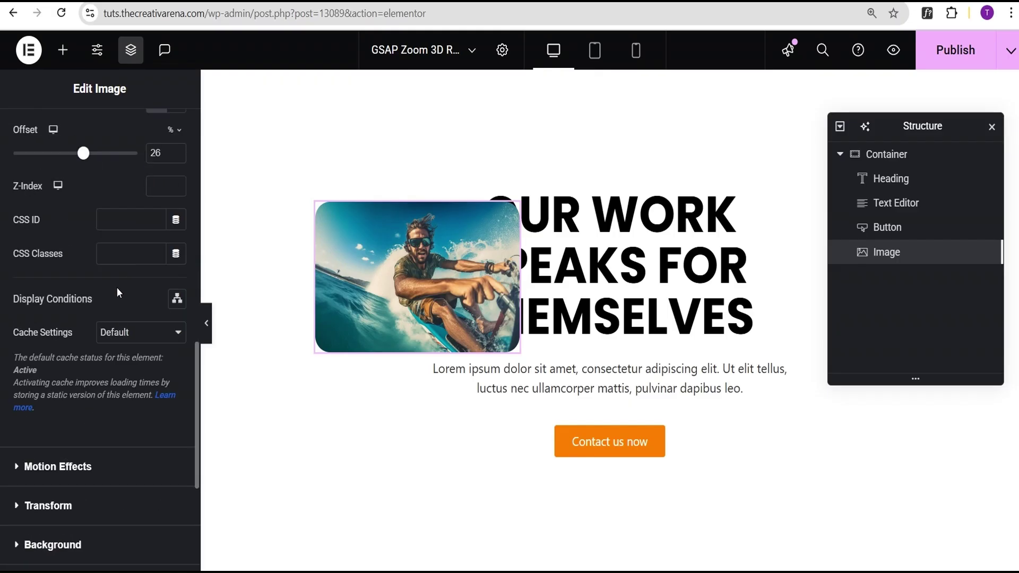
left_click(110, 257)
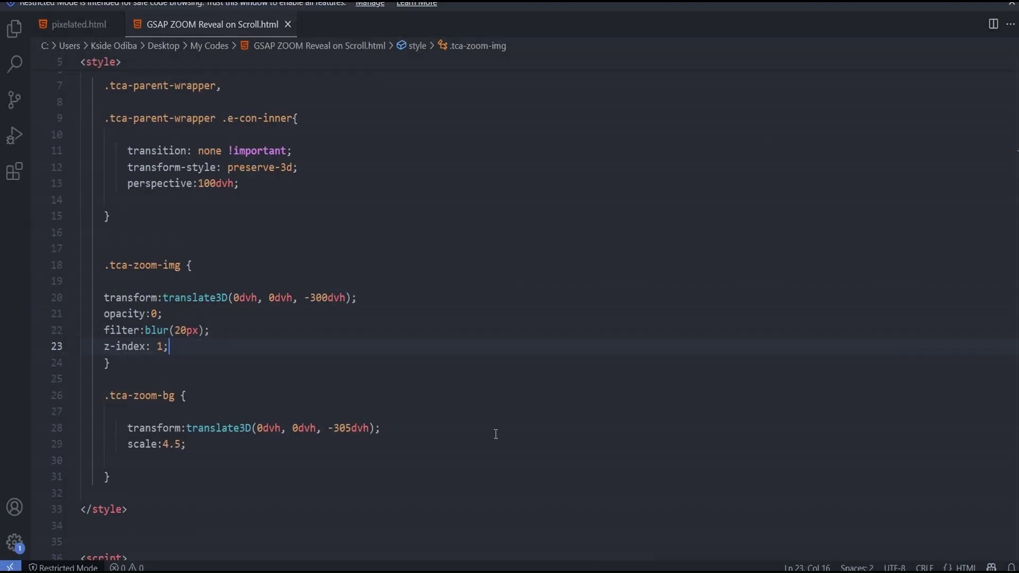
scroll(198, 194, "up", 2)
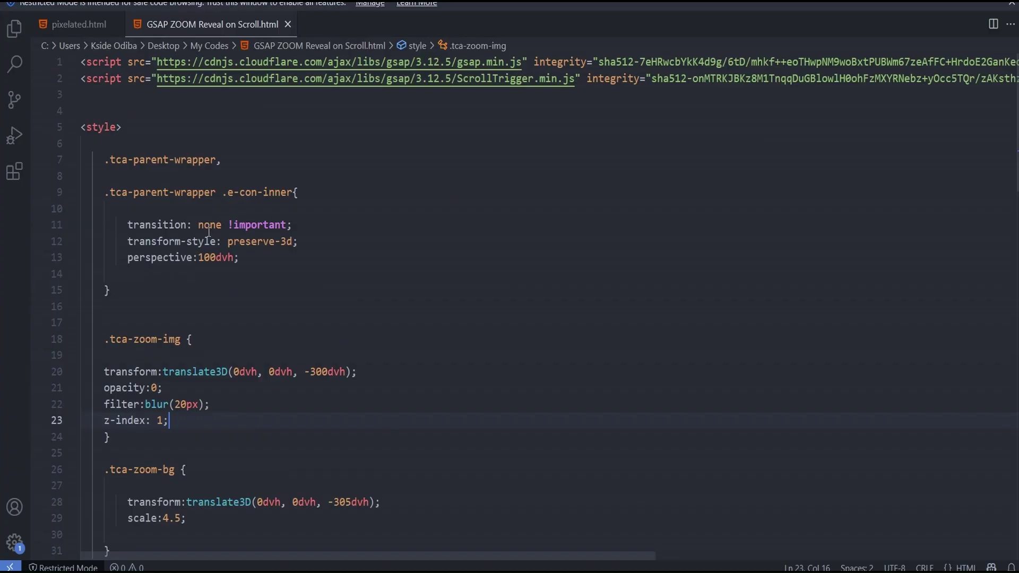
scroll(209, 232, "down", 1)
left_click_drag(182, 302, 110, 302)
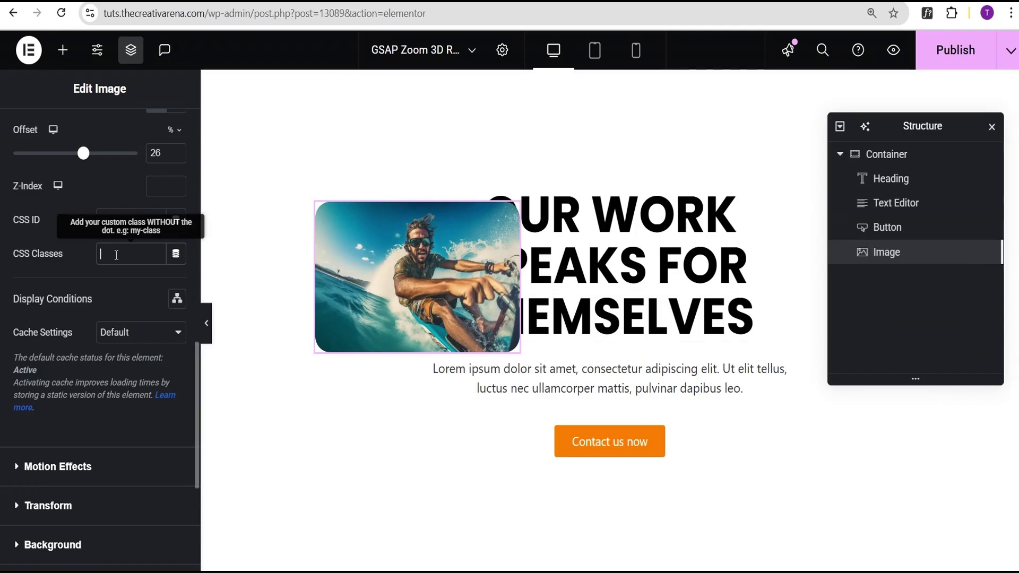
type("tca-zoom-img")
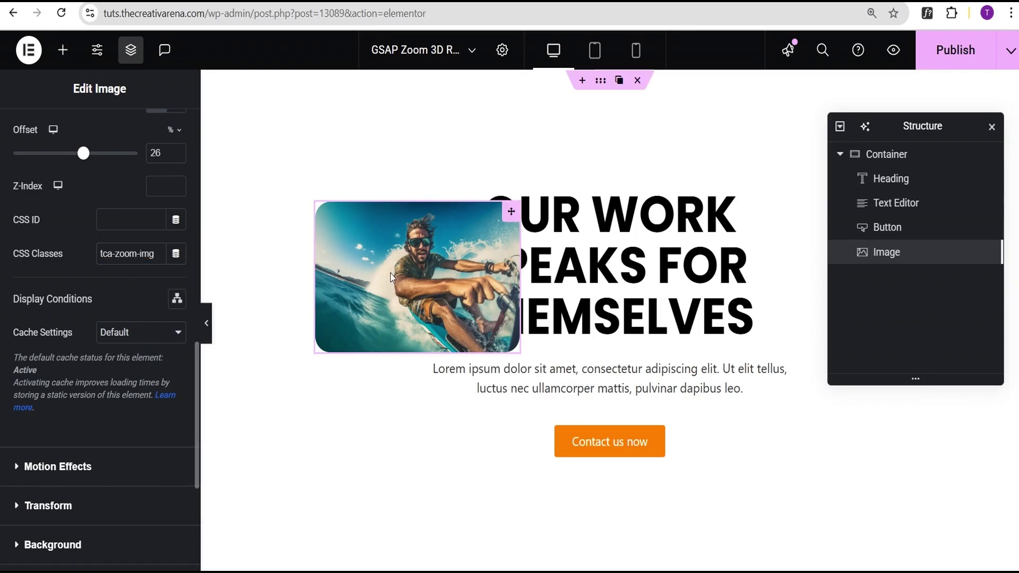
- Duplicate the image widget and replace the copy's picture with paracycling_5.jpg from the media library
right_click(919, 262)
left_click(900, 254)
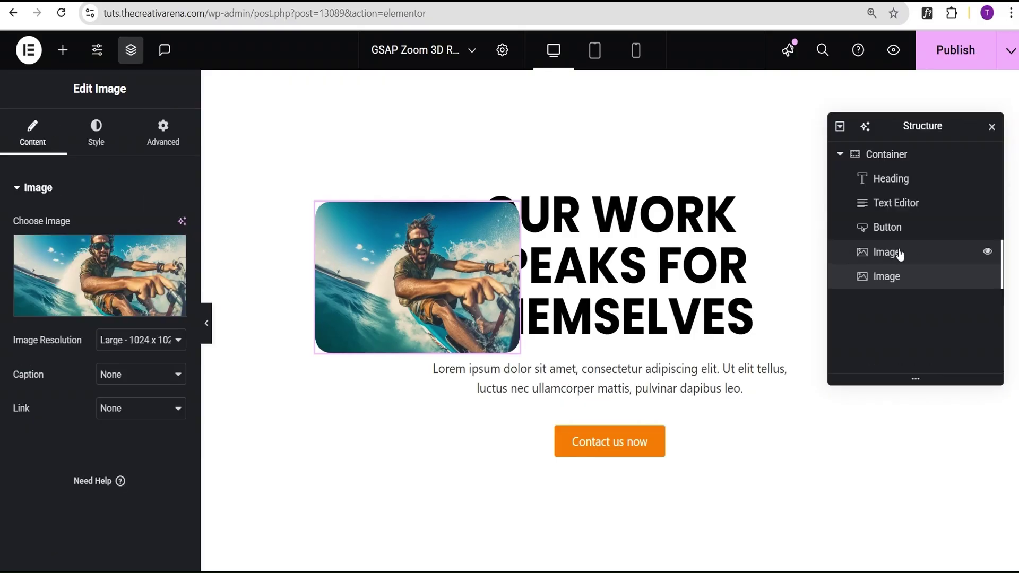
left_click(106, 267)
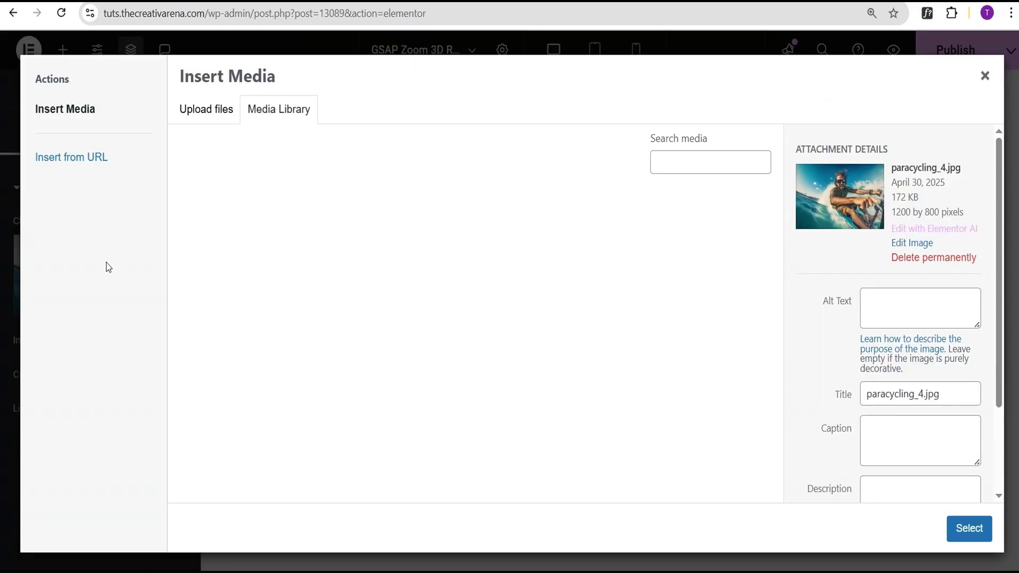
left_click(605, 241)
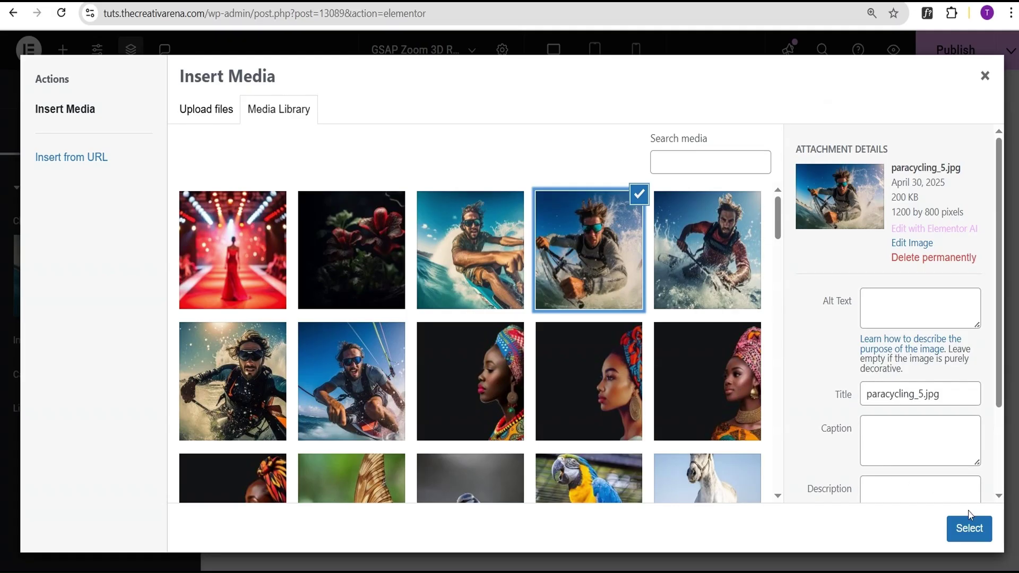
left_click(970, 529)
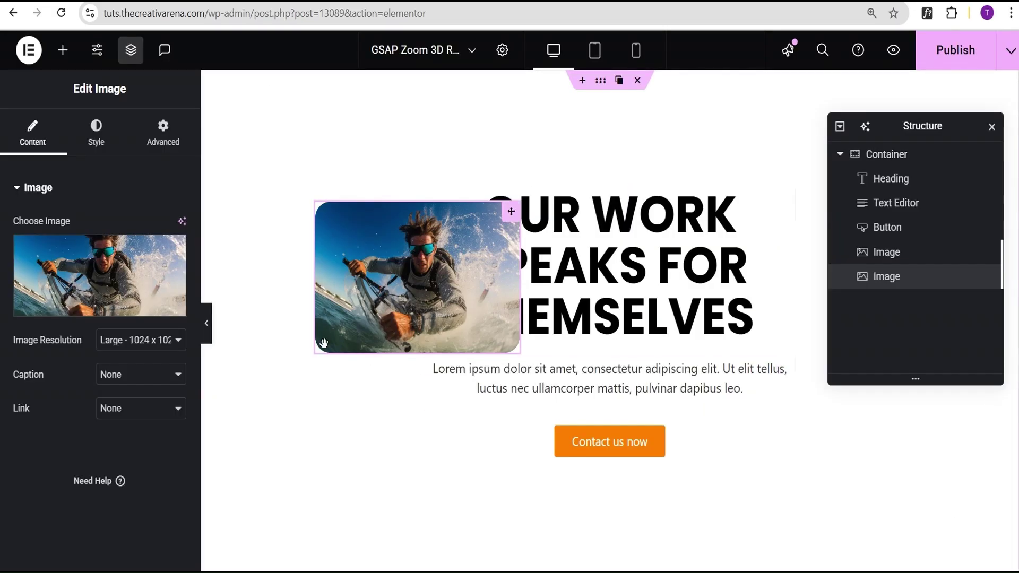
- Set the second image's horizontal offset to 59%
left_click(161, 139)
scroll(136, 356, "down", 7)
scroll(132, 376, "down", 2)
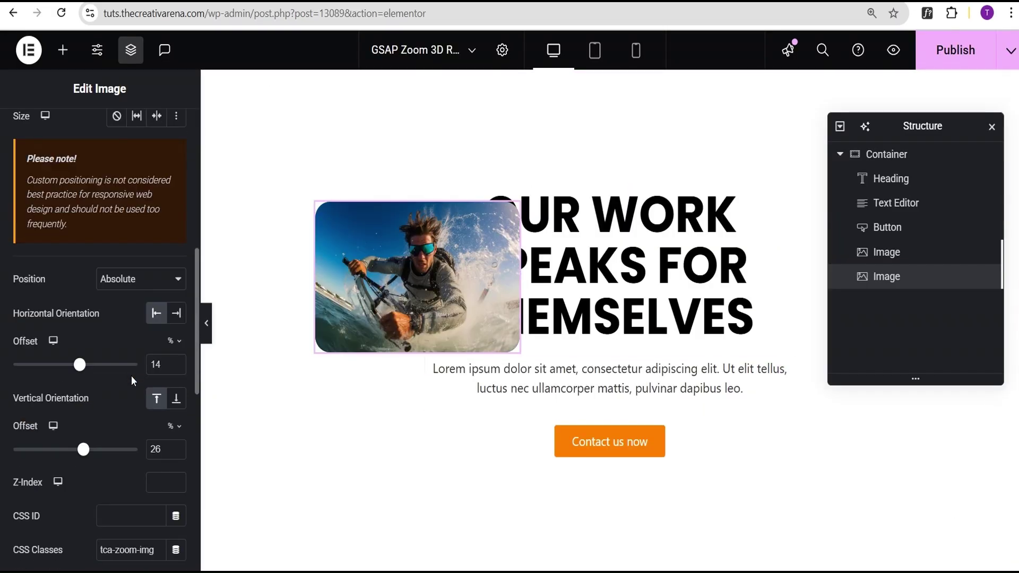
left_click_drag(80, 365, 93, 366)
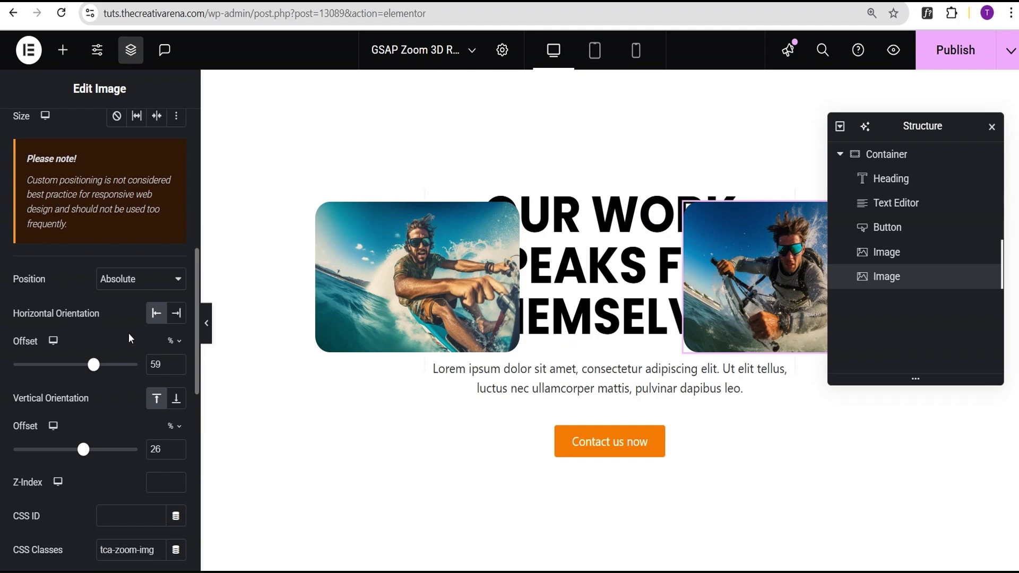
- Duplicate the second image widget and replace the new copy's picture with paracycling_3.jpg from the media library
right_click(919, 278)
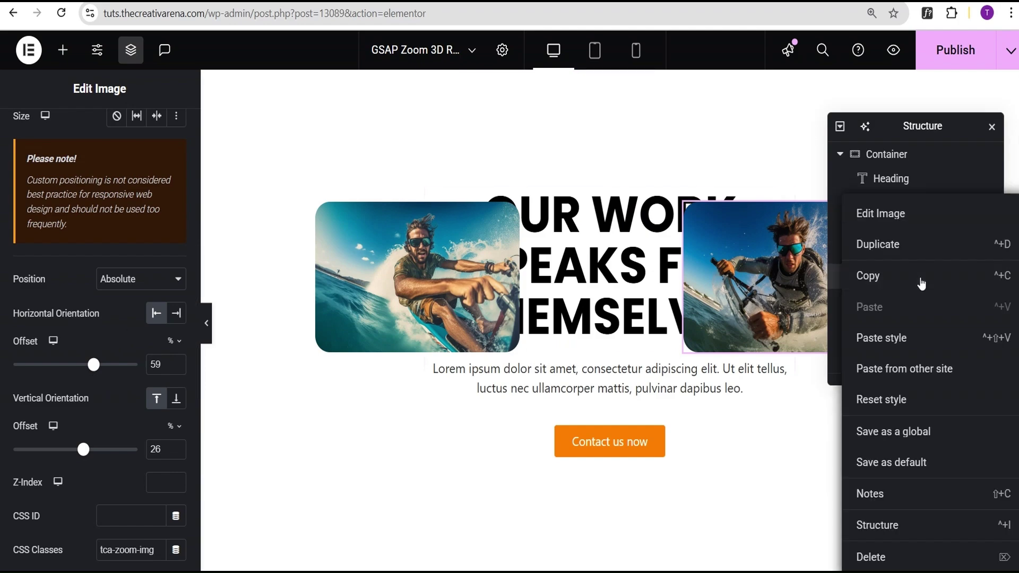
left_click(907, 259)
left_click(84, 292)
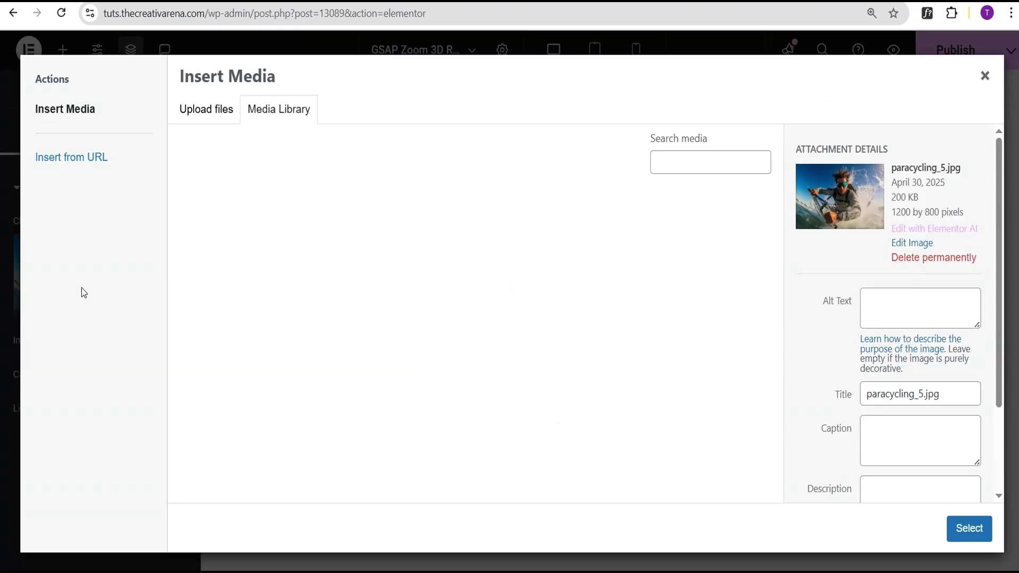
left_click(729, 311)
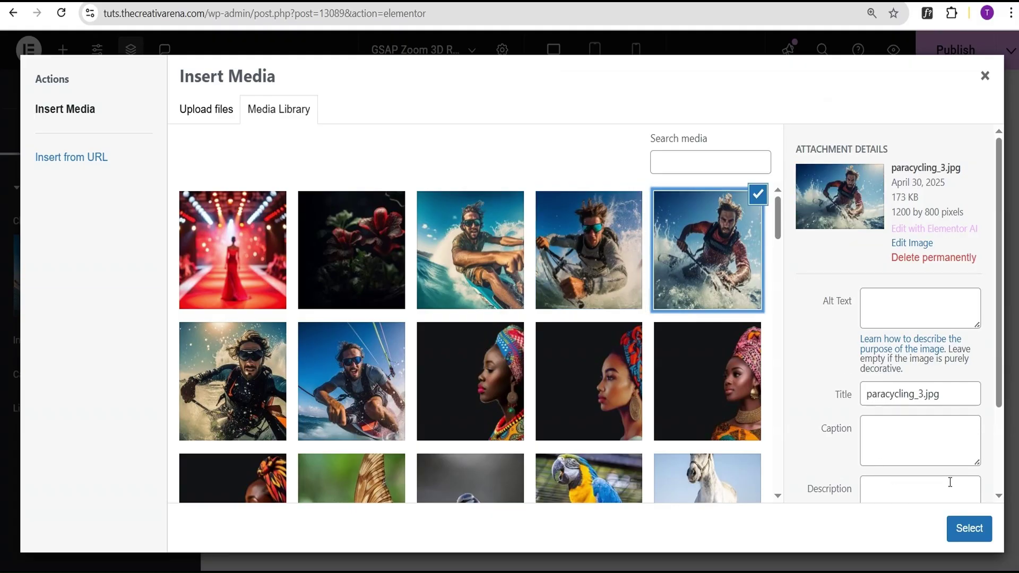
left_click(962, 529)
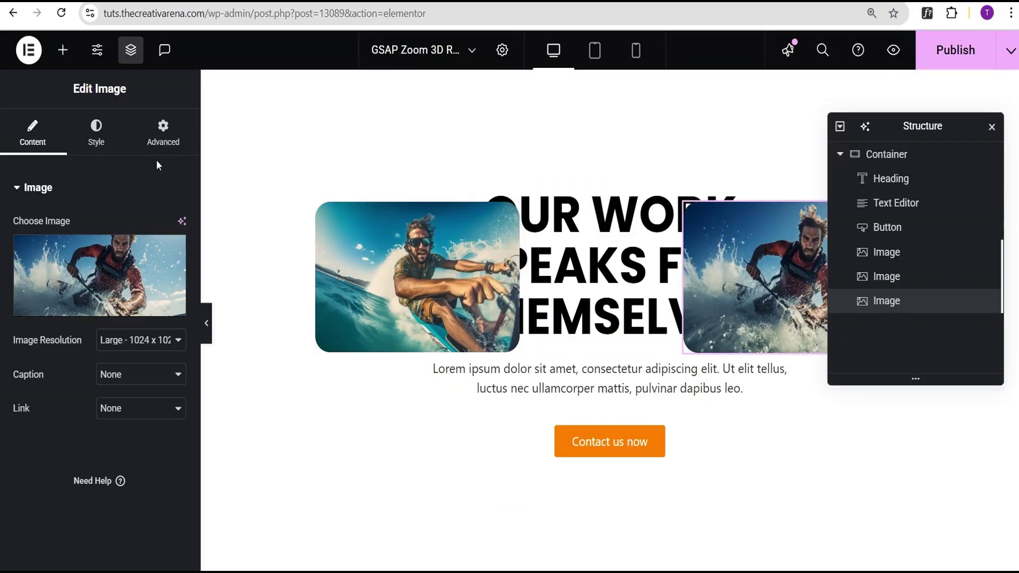
- Set the third image's vertical offset to 64%
left_click(163, 143)
scroll(122, 347, "down", 10)
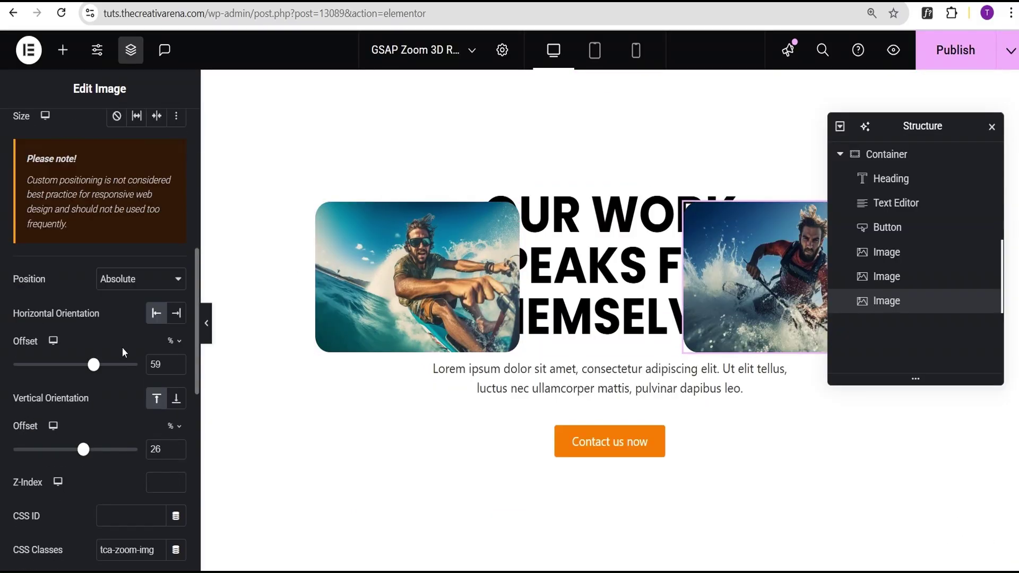
scroll(121, 366, "down", 2)
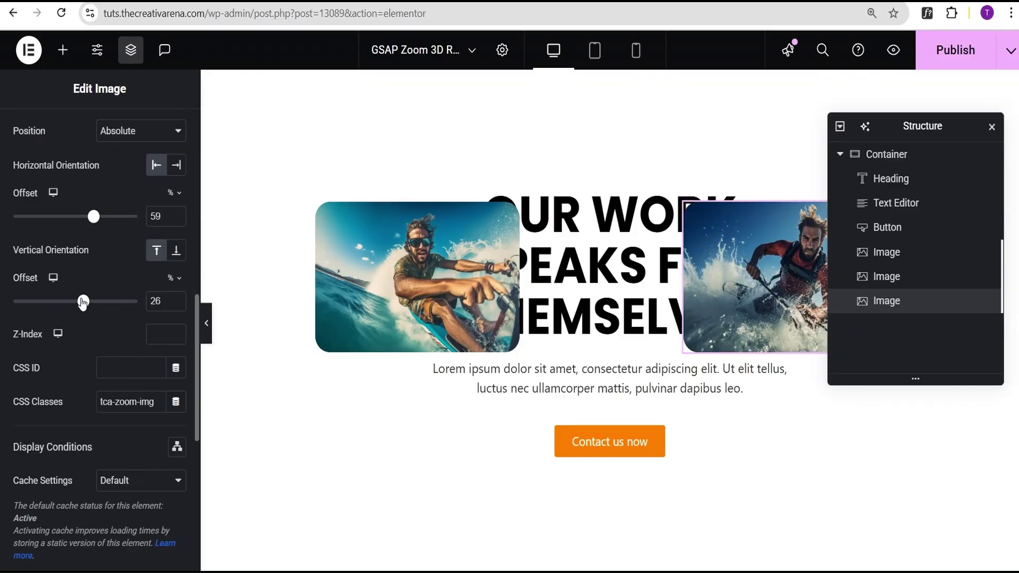
left_click_drag(82, 302, 95, 306)
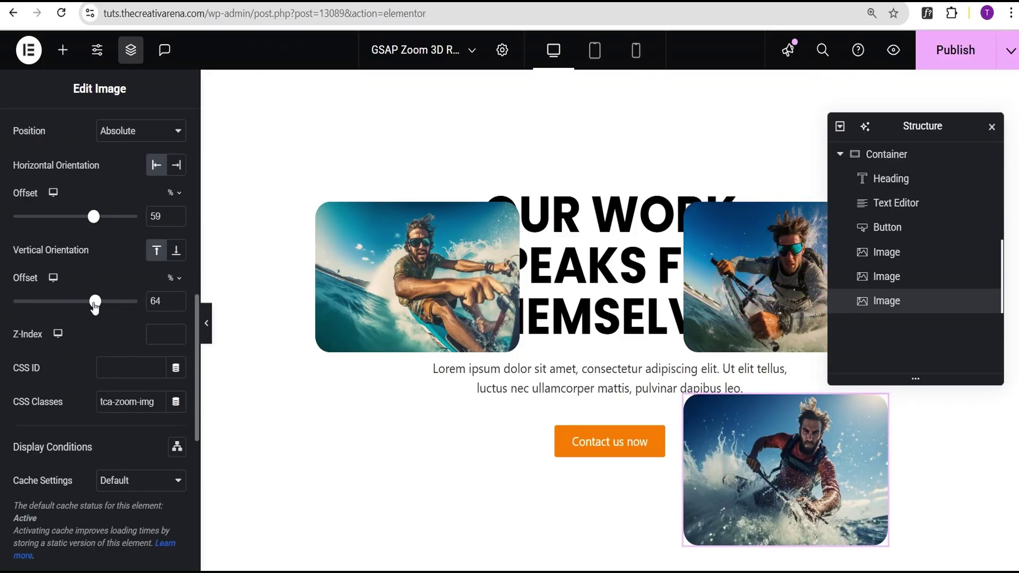
- Duplicate the third image widget and replace the copy's picture with paracycling_2.jpg from the media library
right_click(921, 312)
left_click(897, 244)
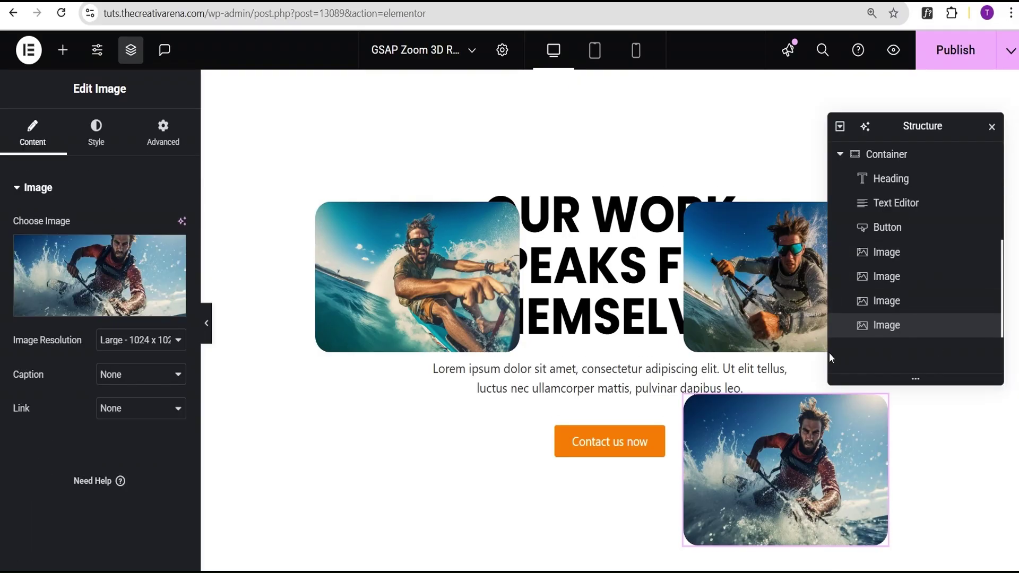
left_click(121, 268)
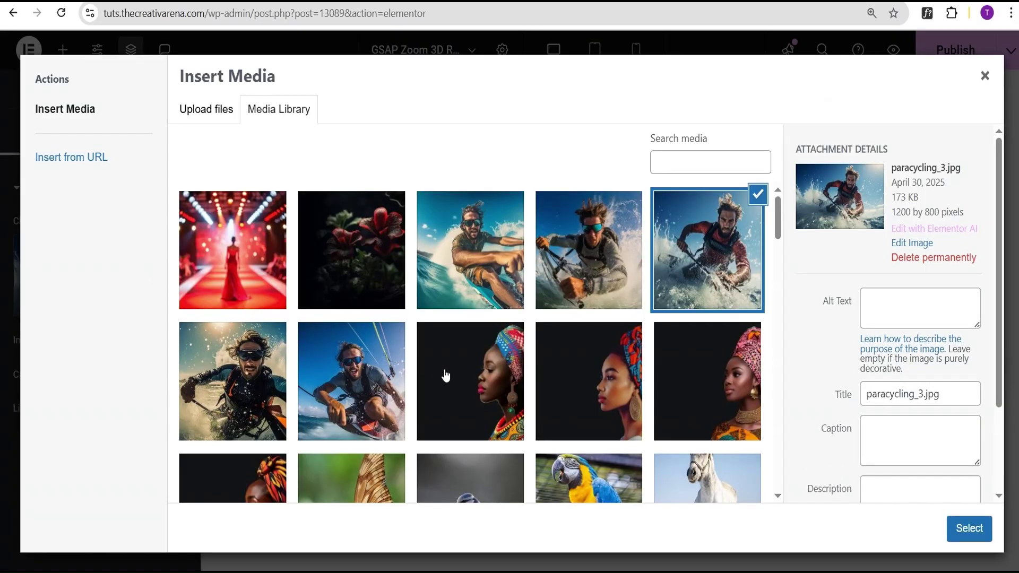
left_click(243, 378)
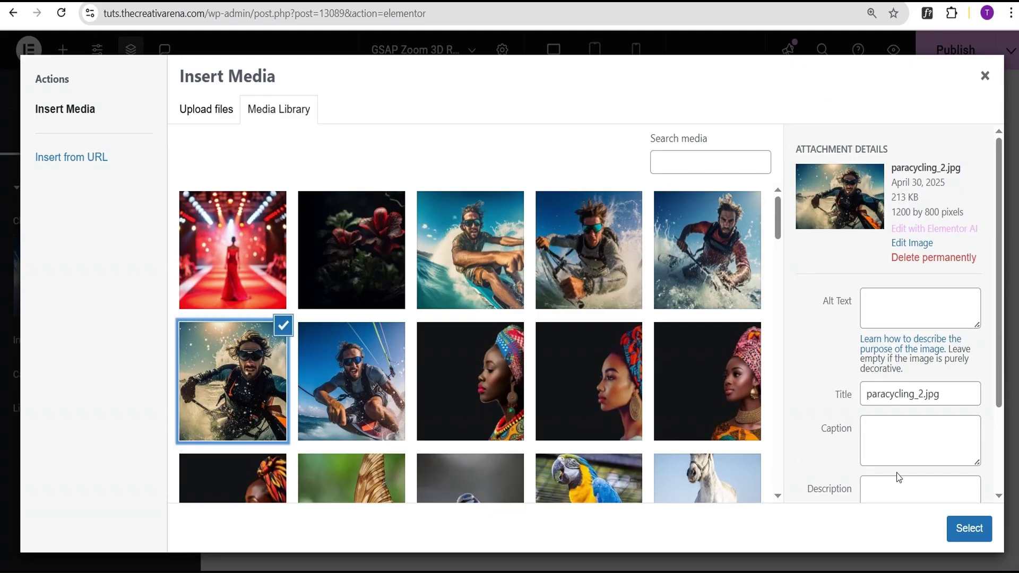
left_click(969, 529)
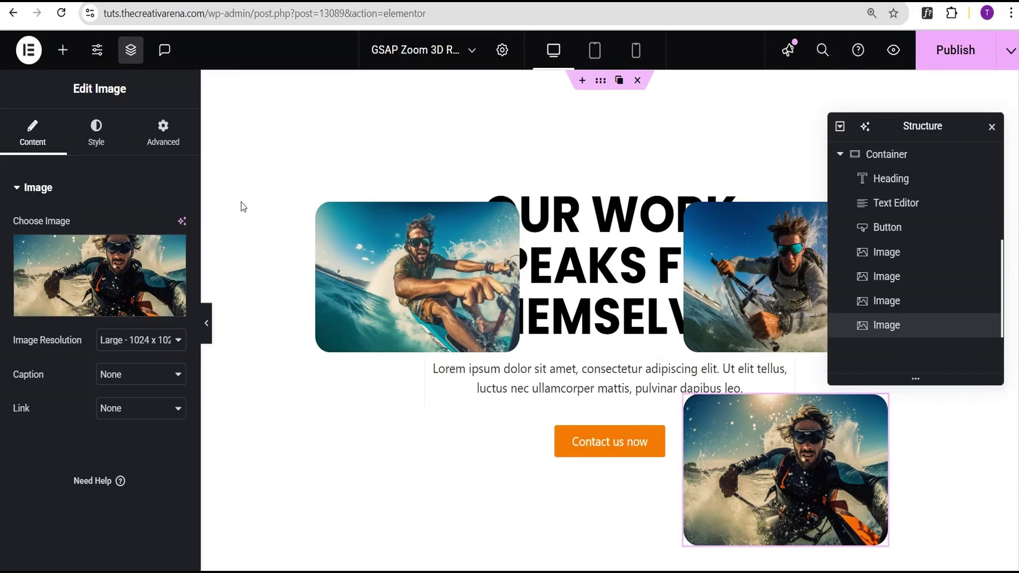
- Set the fourth image's horizontal offset to 7%
left_click(163, 132)
scroll(138, 266, "down", 10)
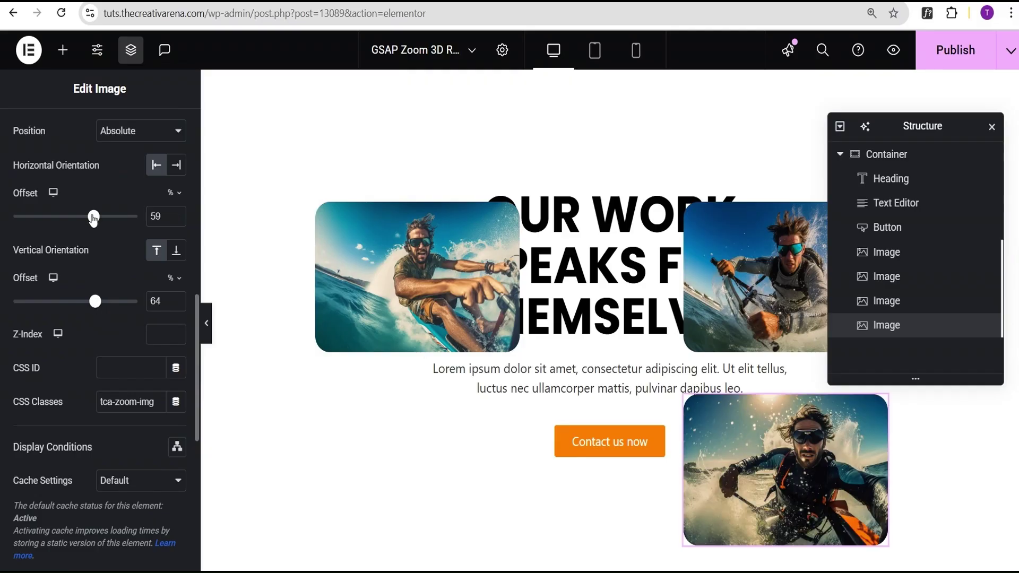
left_click_drag(94, 217, 77, 219)
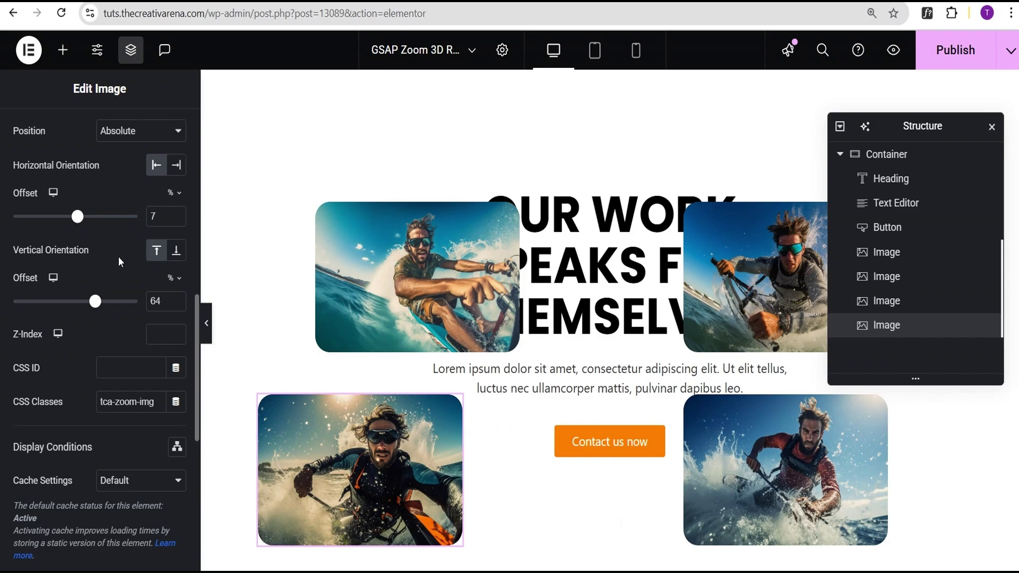
scroll(117, 253, "up", 10)
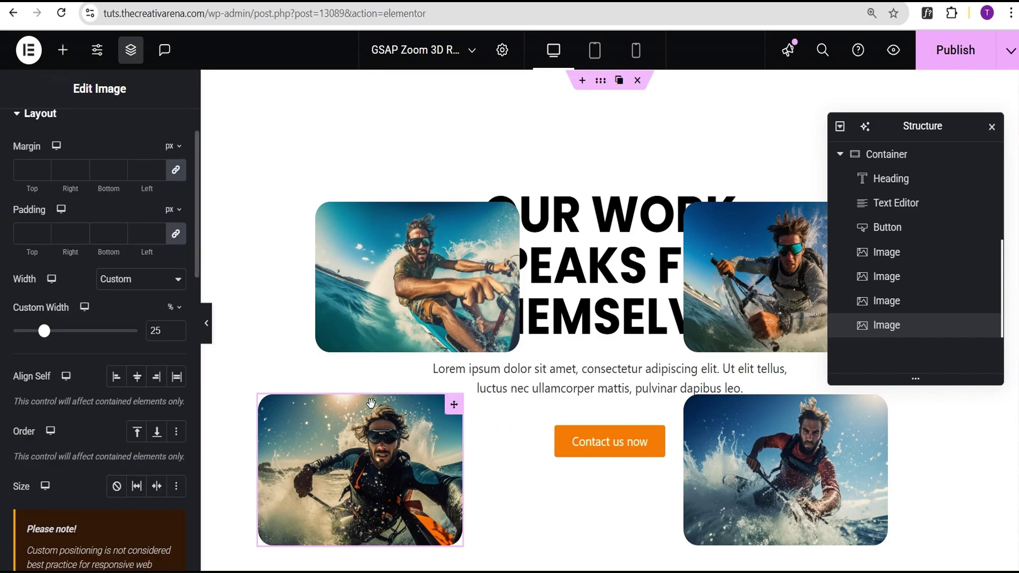
- Duplicate the fourth image widget and replace the copy's picture with green-sea-turtle-8199770_640.jpg from the media library
right_click(944, 334)
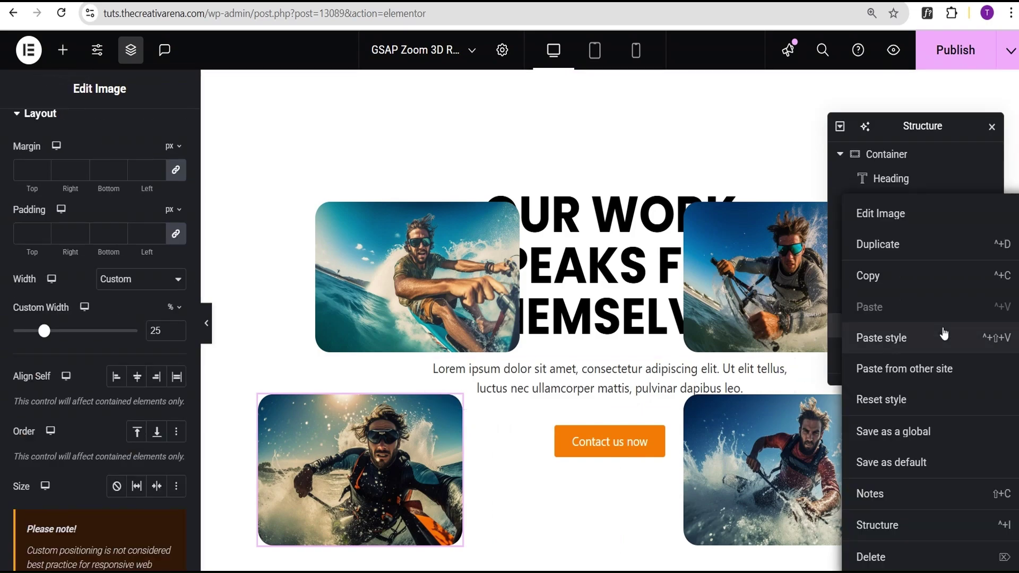
left_click(909, 249)
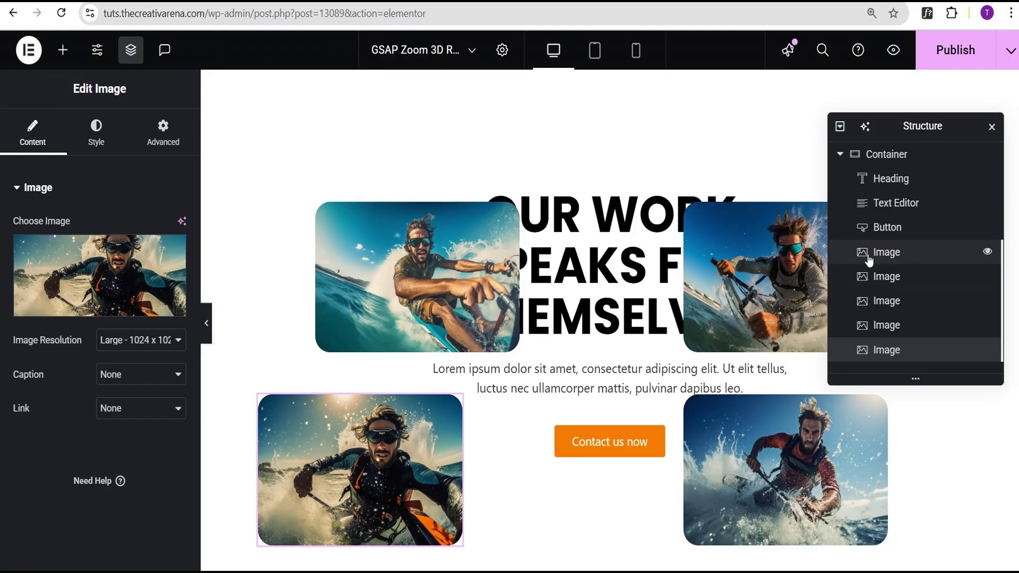
left_click(84, 273)
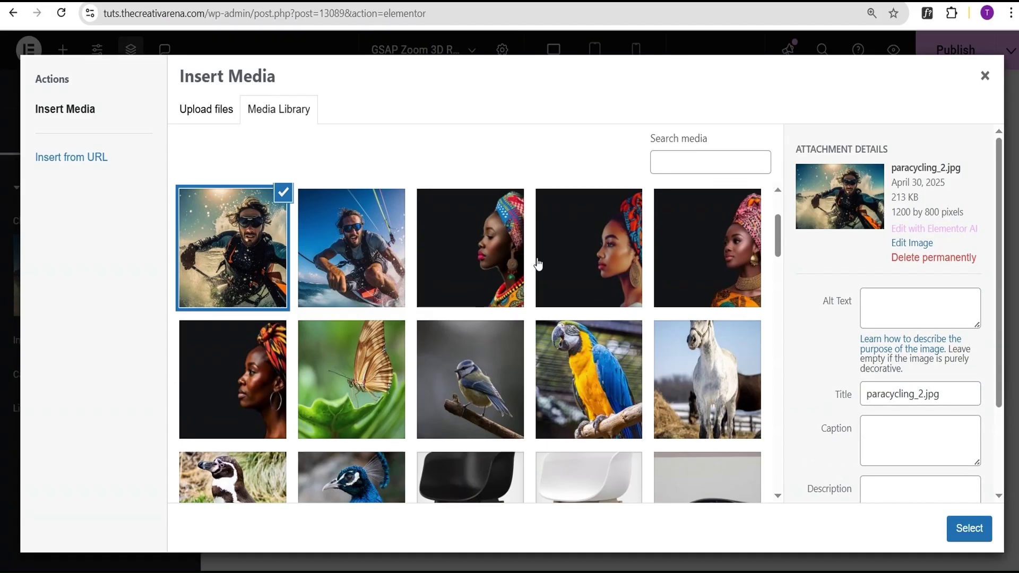
scroll(458, 284, "down", 20)
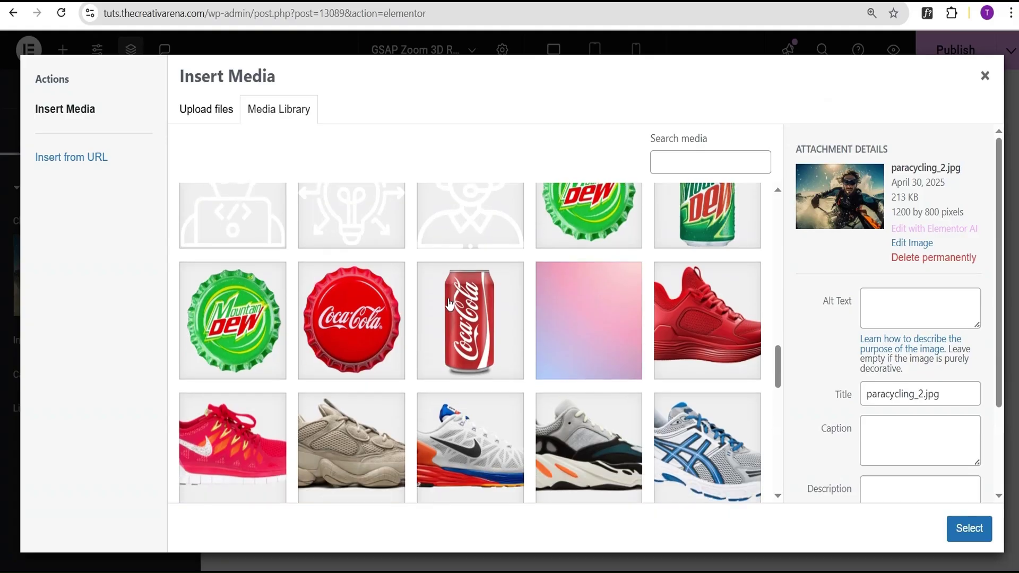
scroll(449, 303, "down", 15)
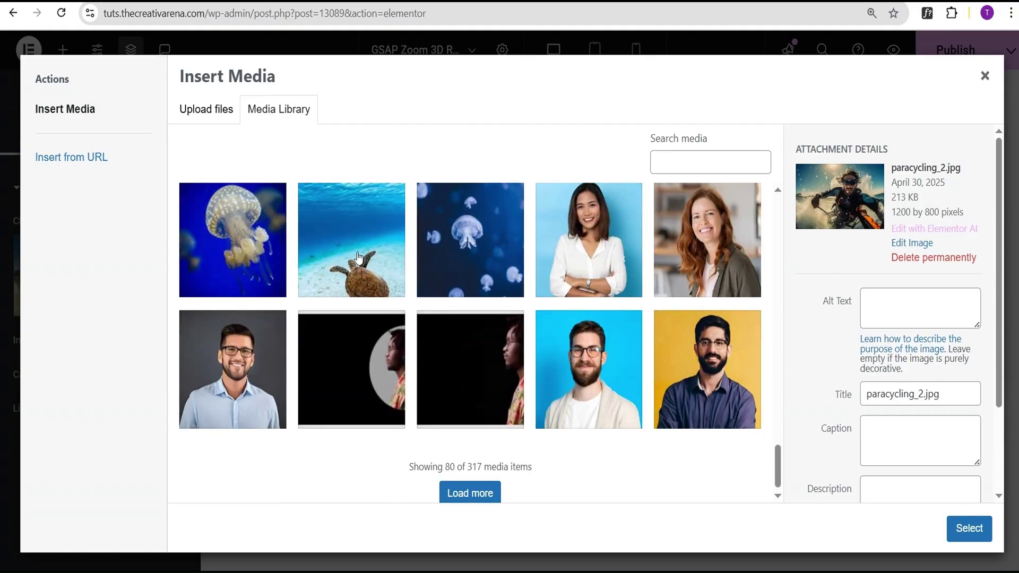
left_click(358, 259)
left_click(977, 530)
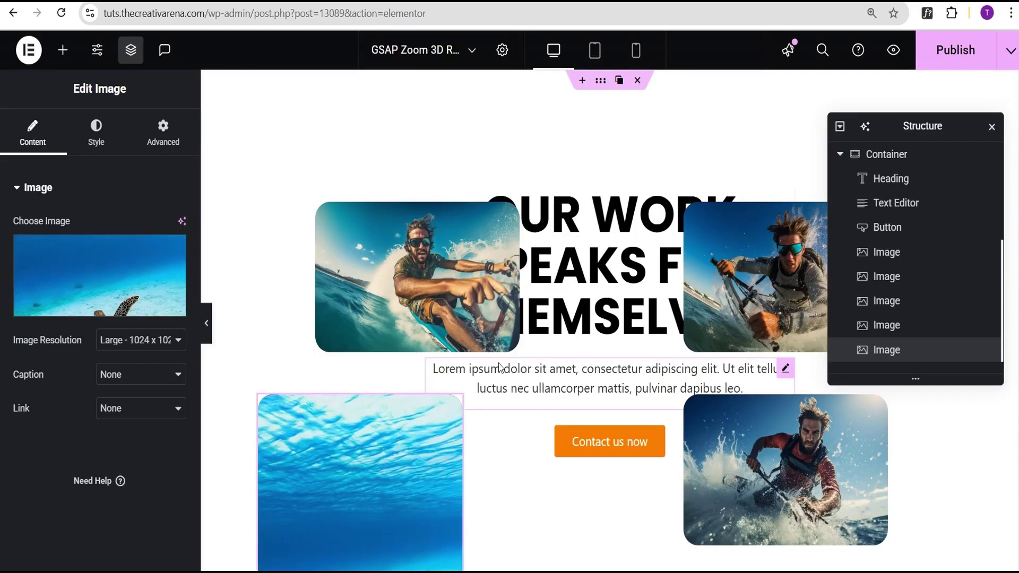
- Check the turtle image in the full-width layout and reduce its custom width to 20%
scroll(382, 407, "down", 4)
scroll(375, 378, "up", 2)
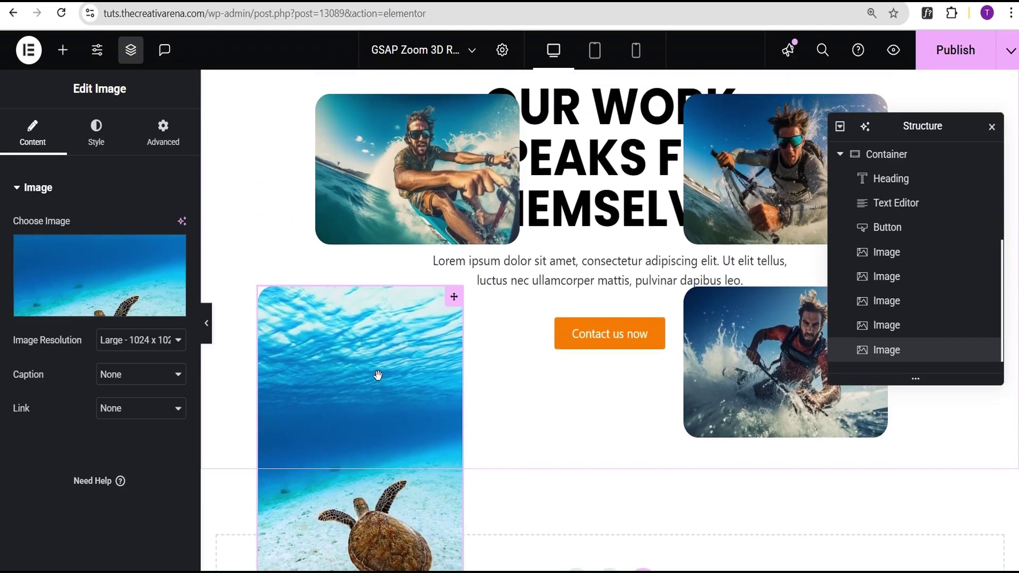
scroll(375, 377, "down", 3)
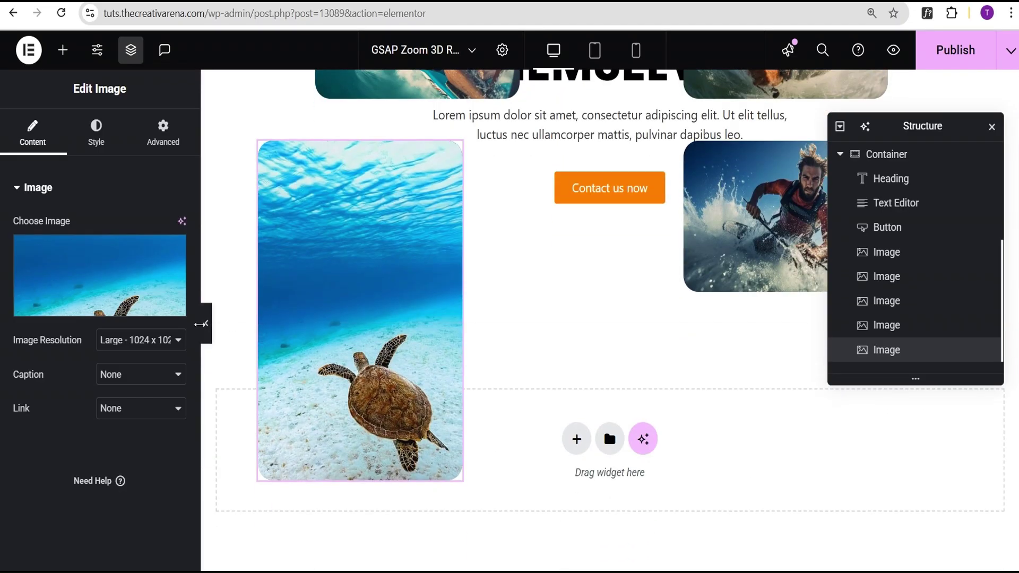
left_click(202, 324)
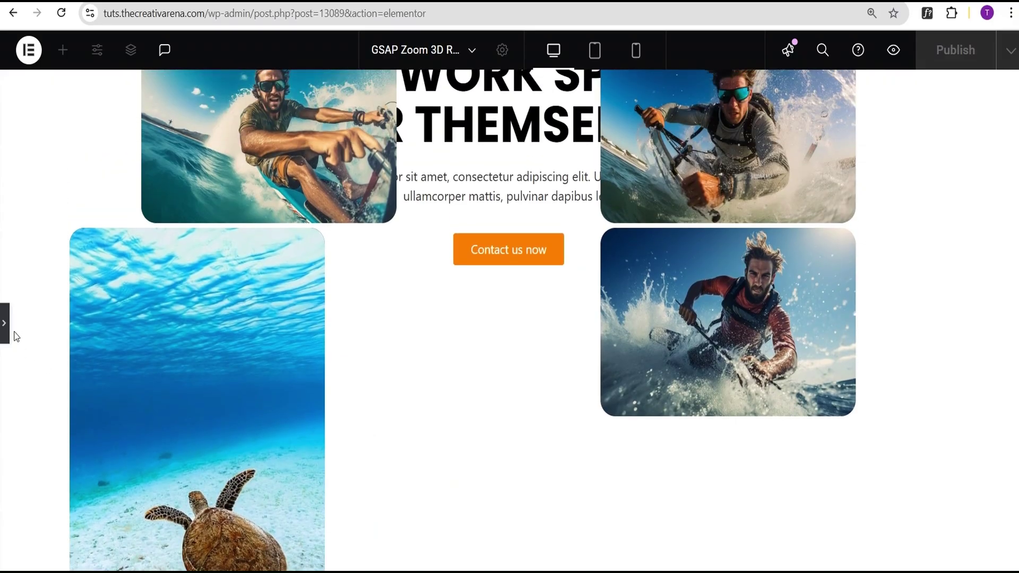
left_click(5, 325)
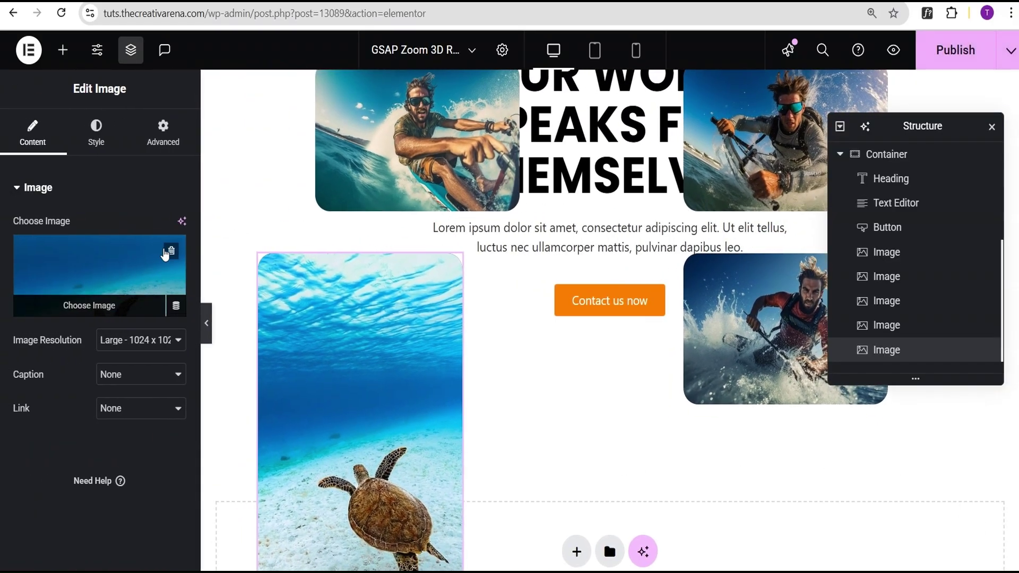
left_click(162, 131)
scroll(137, 333, "down", 2)
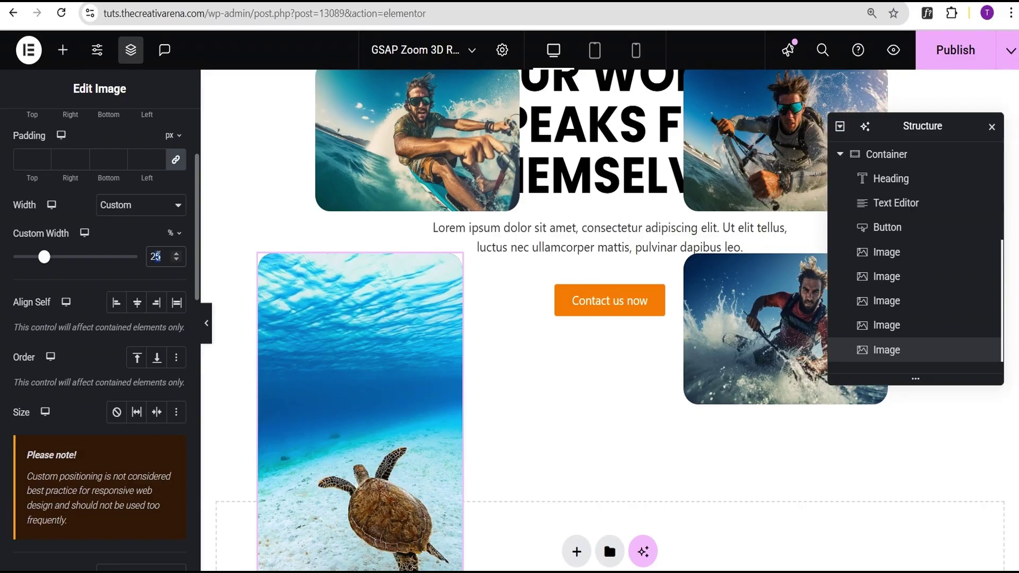
type("0")
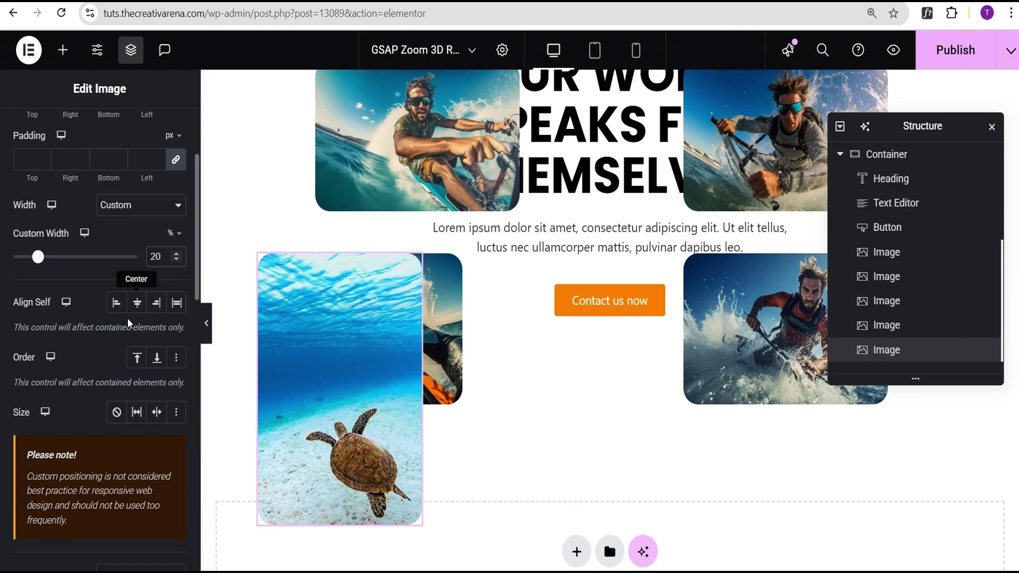
- Position the turtle image with a vertical offset of 2% and a horizontal offset of 5%, and check the full-width layout
scroll(127, 319, "down", 7)
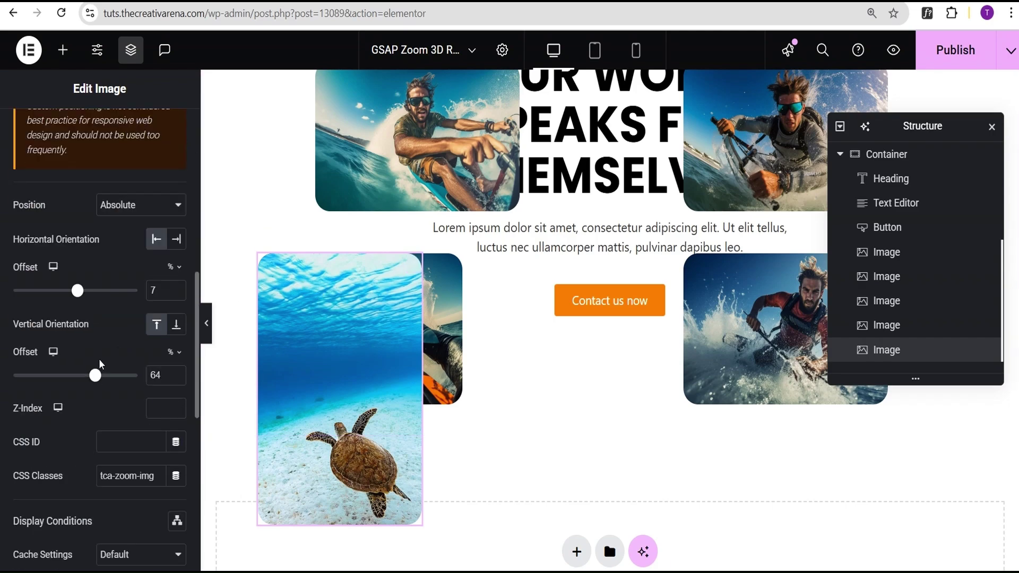
left_click_drag(98, 379, 76, 377)
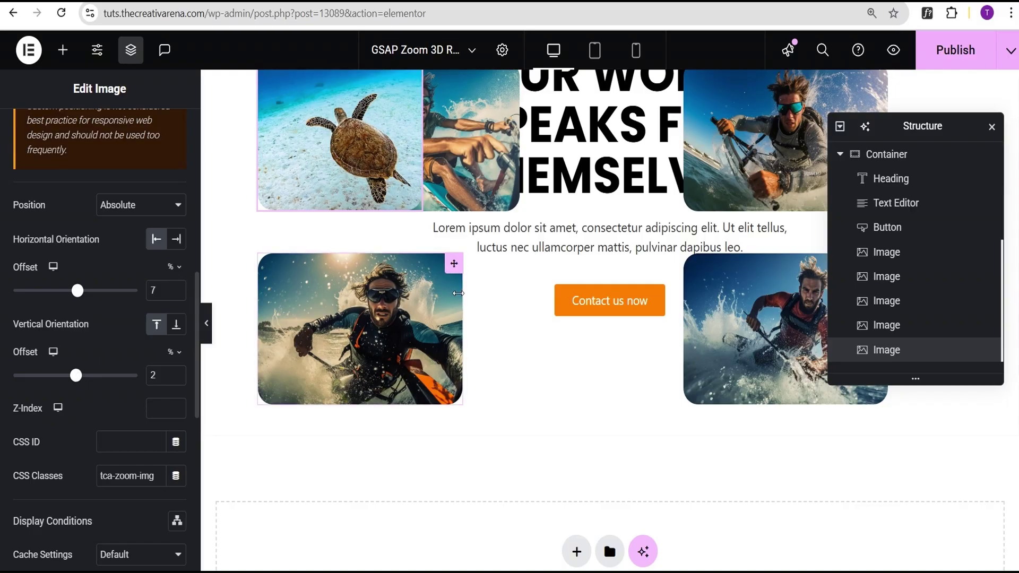
scroll(495, 290, "up", 3)
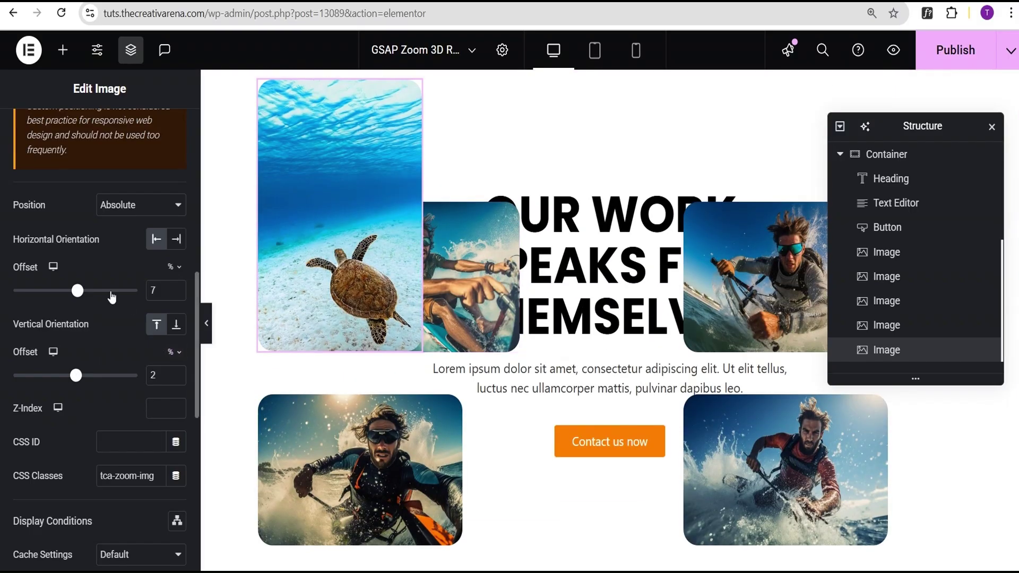
left_click_drag(74, 295, 74, 296)
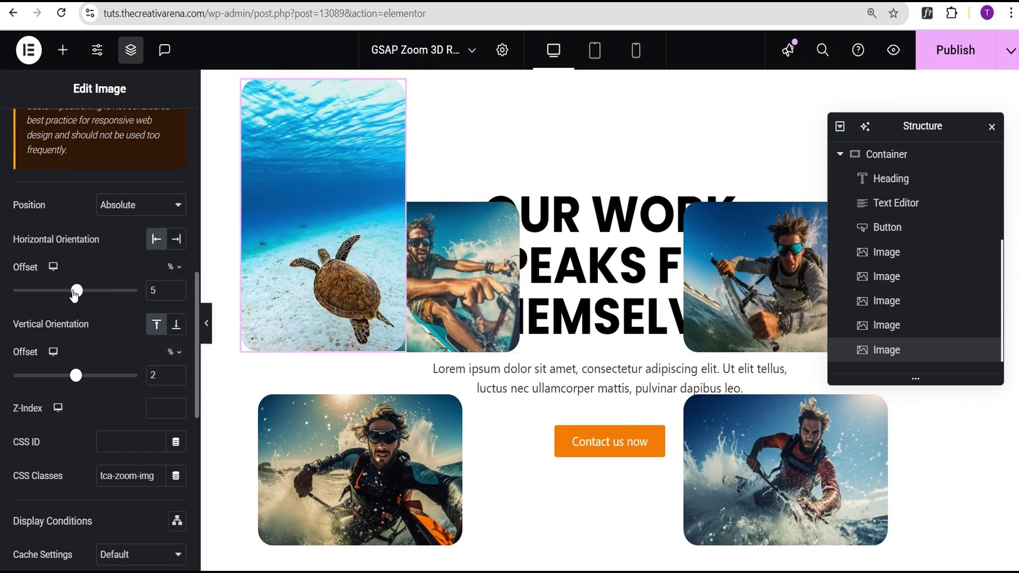
left_click(207, 324)
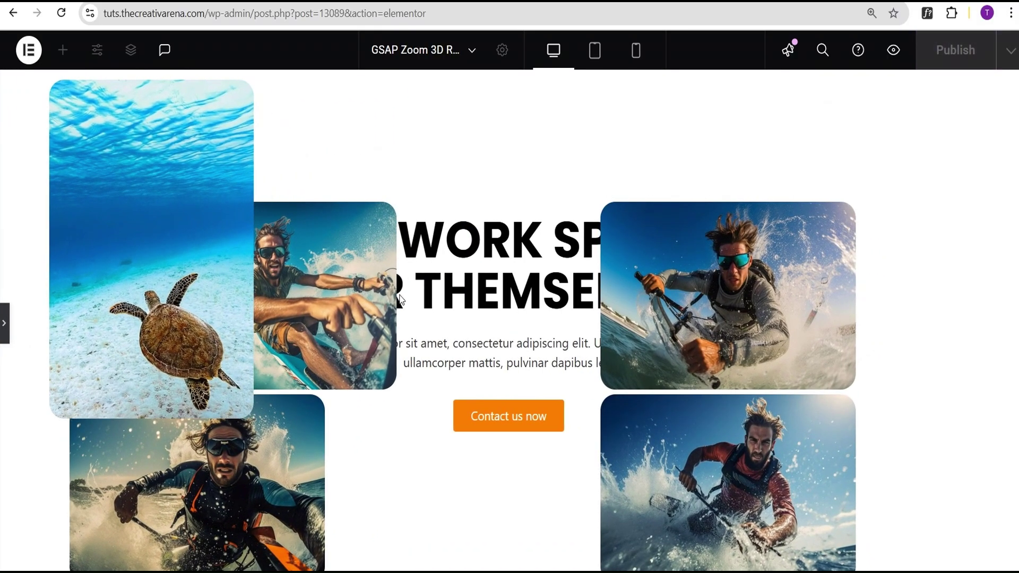
left_click(3, 325)
- Duplicate the turtle image widget and replace the copy's picture with the spotted jellyfish on blue from the media library
right_click(932, 362)
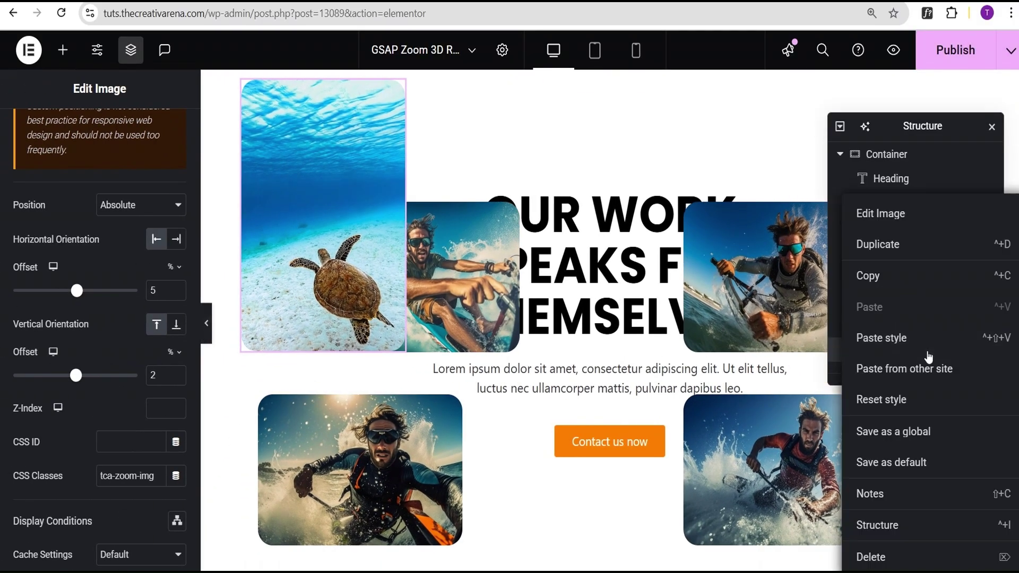
left_click(906, 245)
left_click(94, 271)
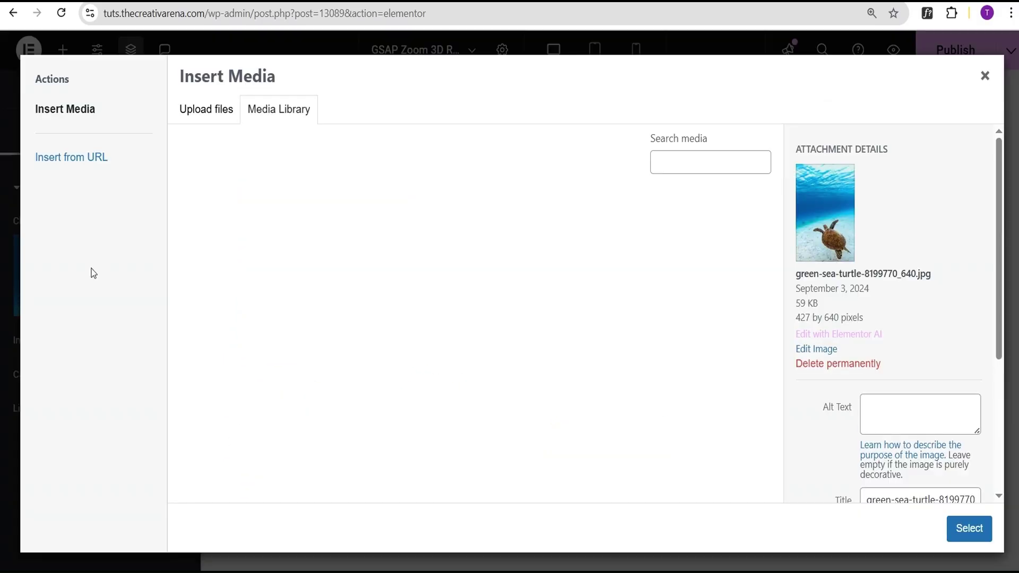
scroll(446, 297, "down", 5)
scroll(414, 329, "down", 20)
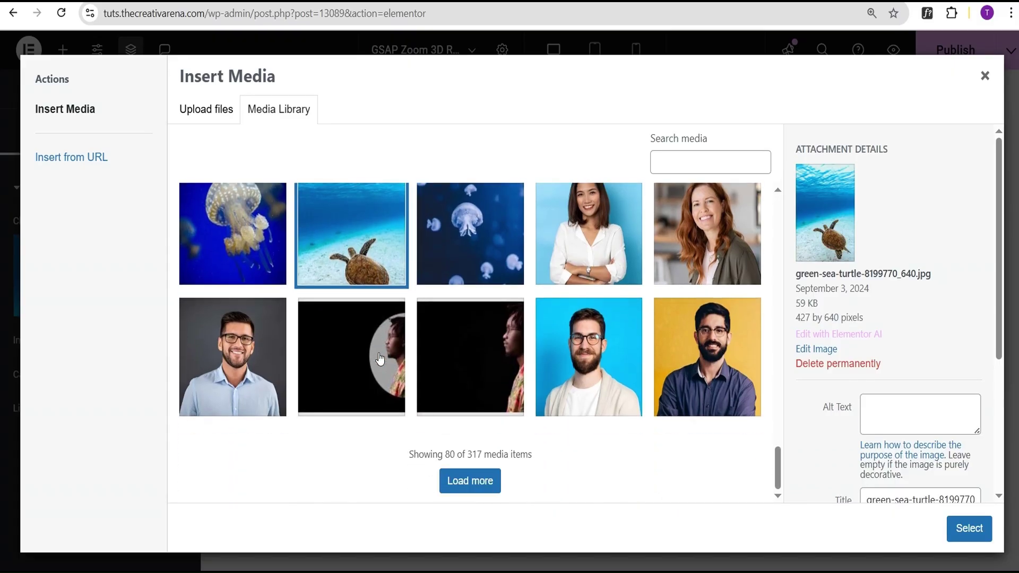
left_click(212, 235)
left_click(969, 528)
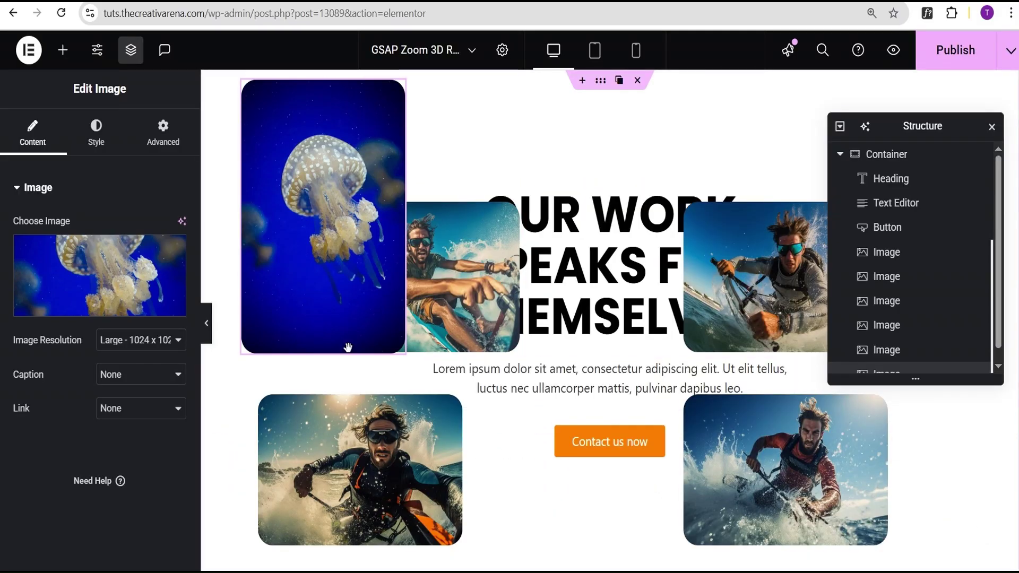
- Set the jellyfish image's horizontal offset to 69% and check the full-width layout
left_click(170, 140)
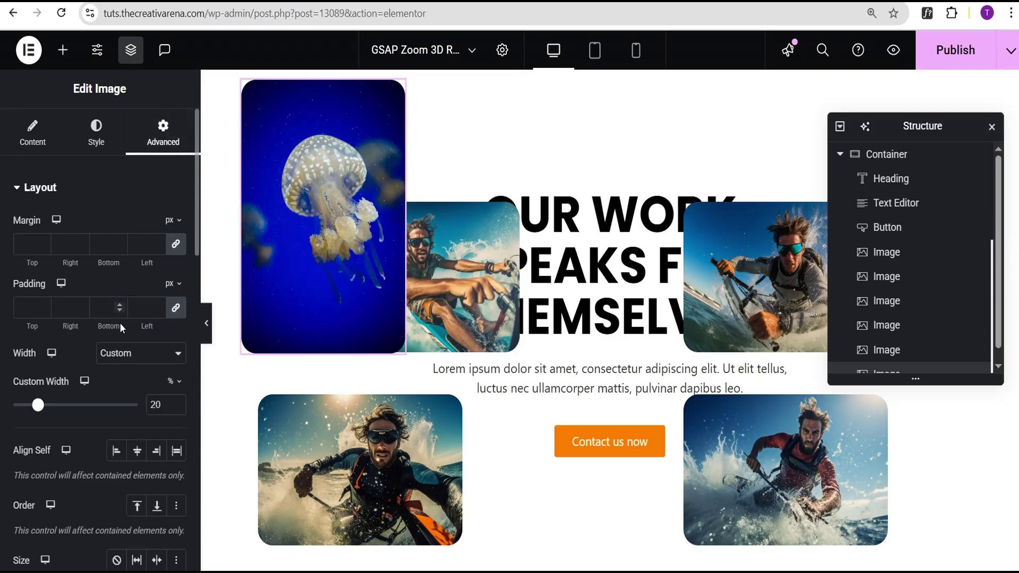
scroll(65, 411, "down", 8)
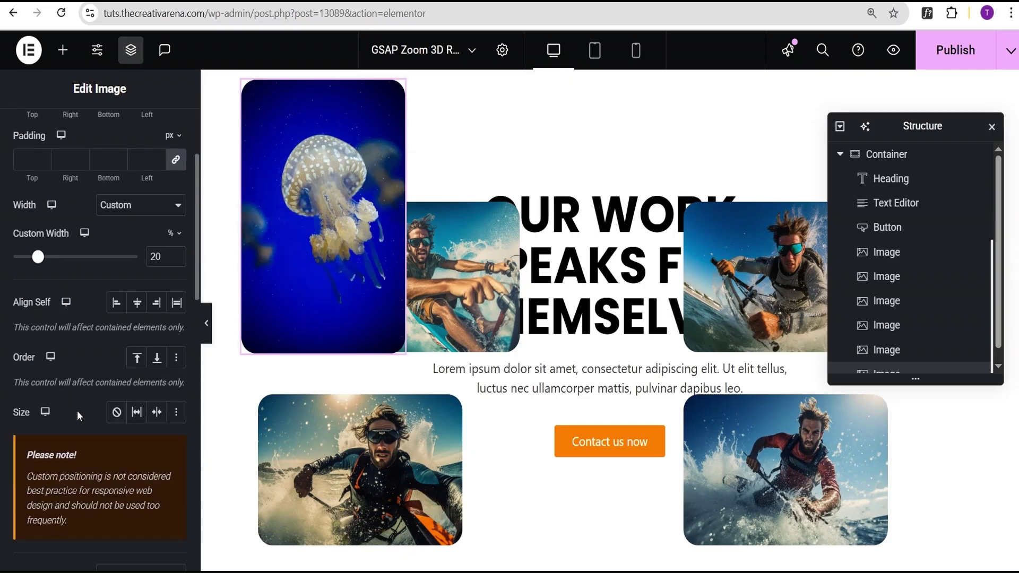
left_click_drag(77, 366, 97, 370)
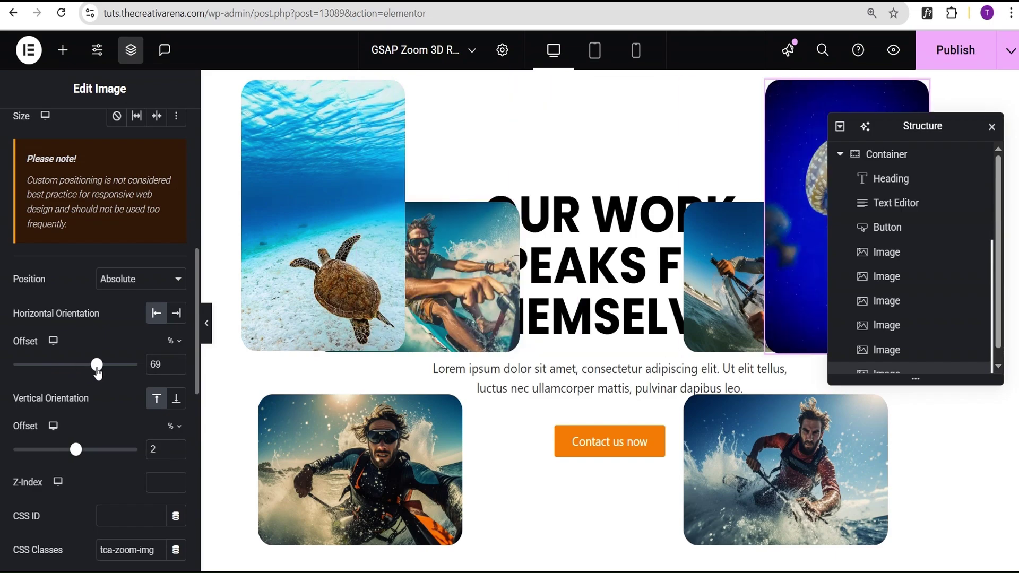
left_click(206, 323)
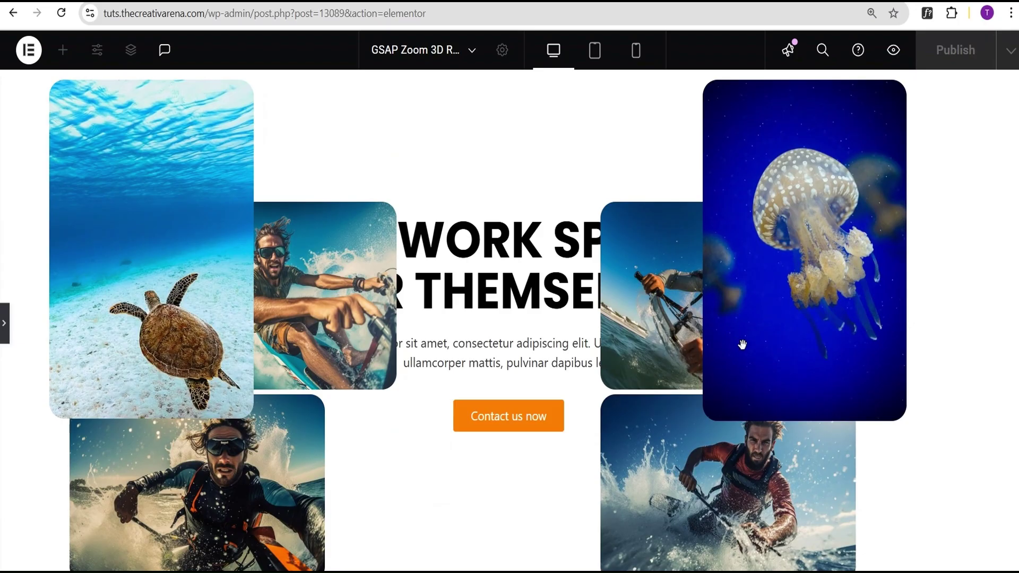
- Switch from the desktop layout to the tablet view and hide all six image widgets in the structure list
scroll(749, 346, "down", 1)
scroll(750, 348, "up", 1)
left_click(5, 324)
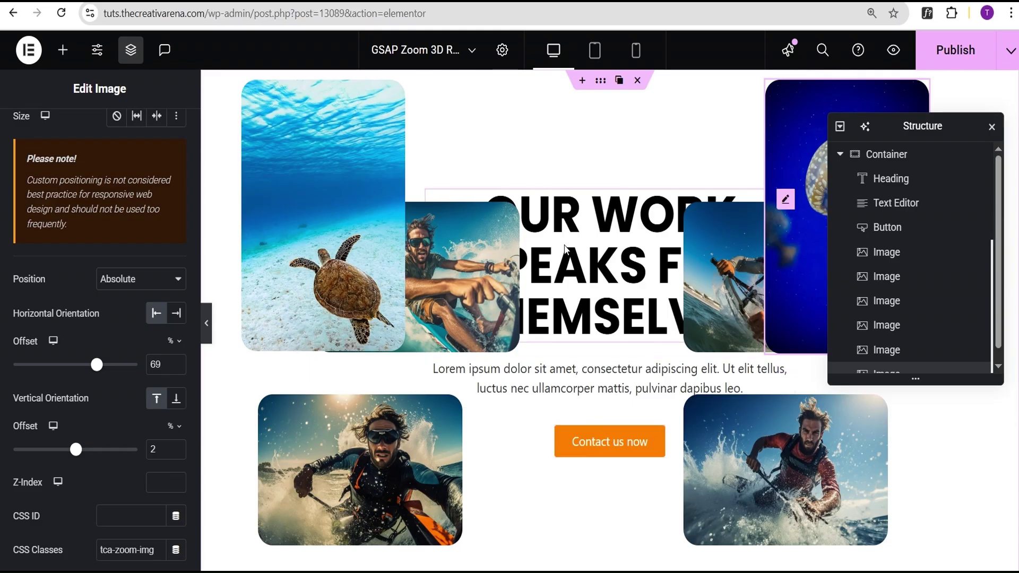
left_click(595, 50)
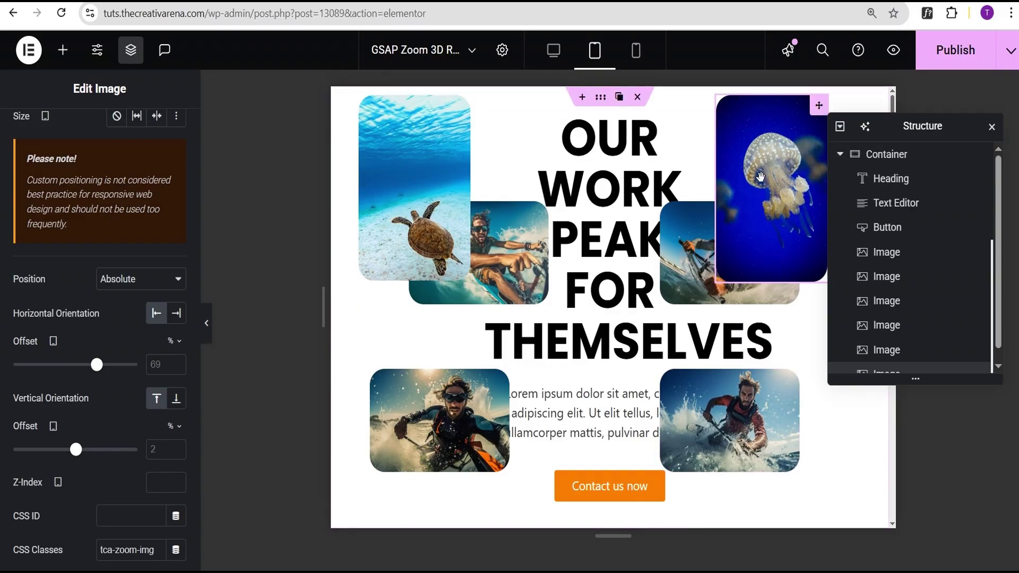
left_click(977, 253)
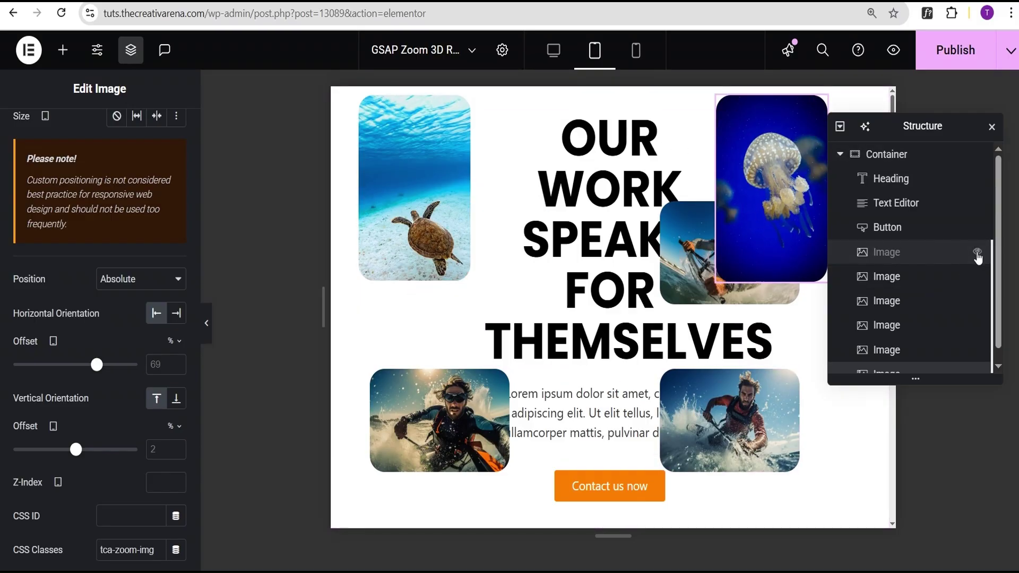
left_click(977, 276)
left_click(978, 301)
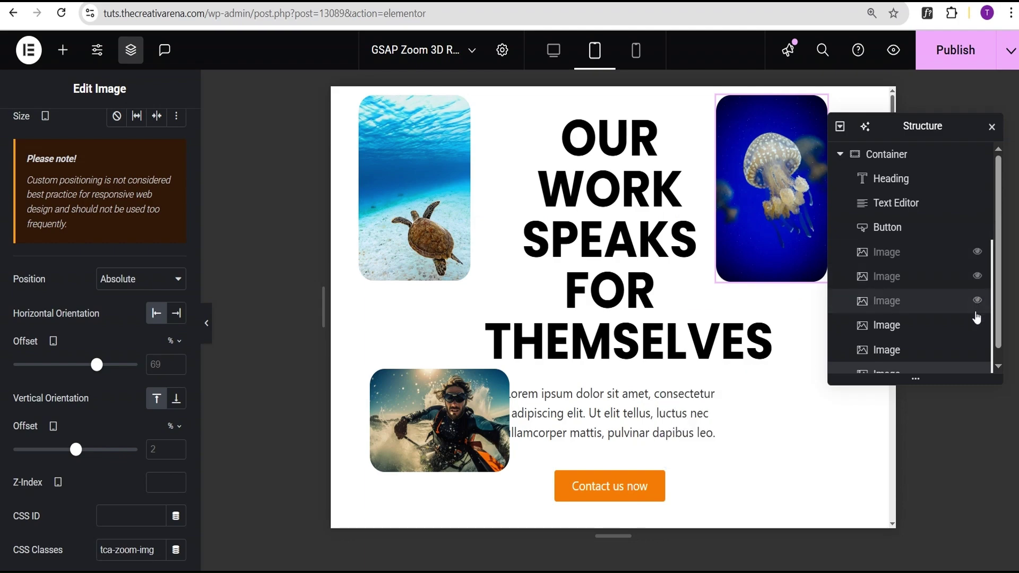
left_click(977, 326)
left_click(977, 350)
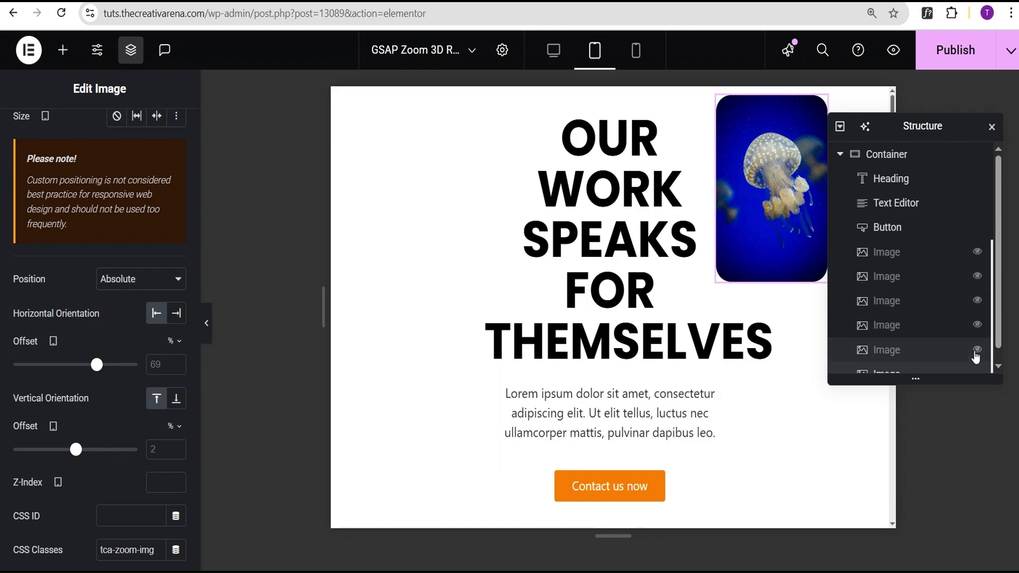
scroll(952, 353, "down", 1)
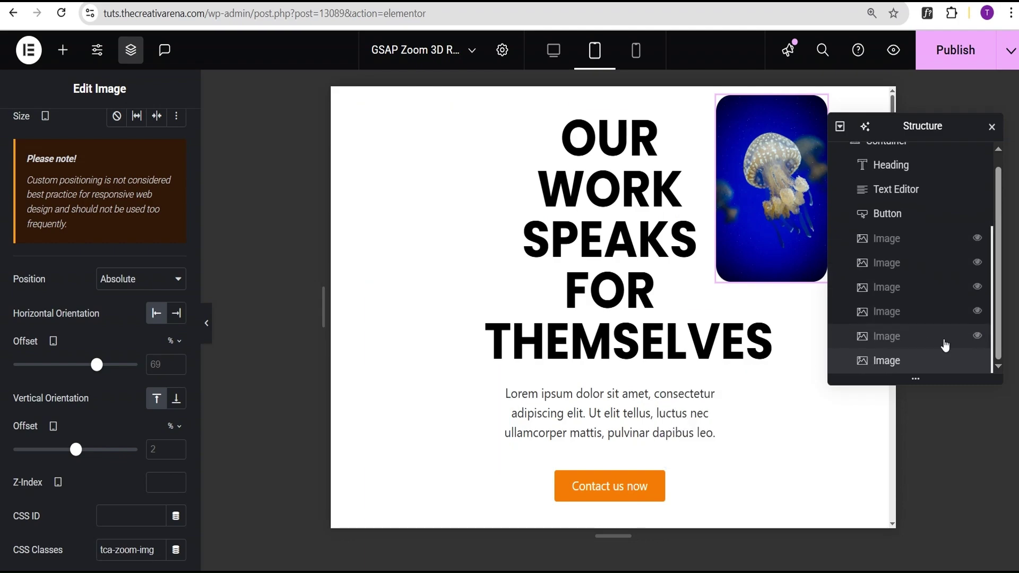
left_click(977, 361)
- Set the heading's custom width to 66% for the tablet view
left_click(727, 124)
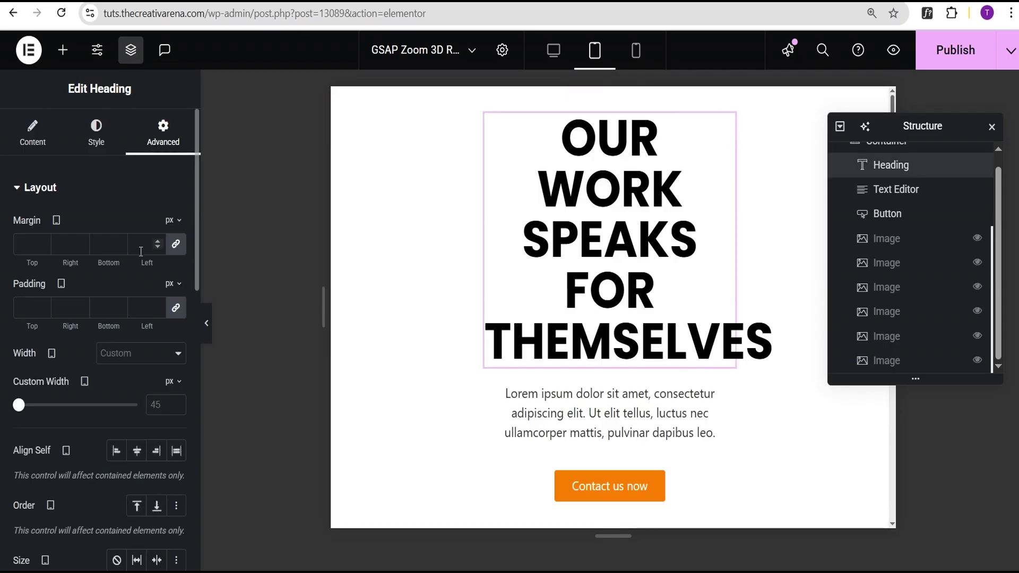
left_click(173, 381)
left_click(170, 407)
left_click_drag(82, 409, 98, 410)
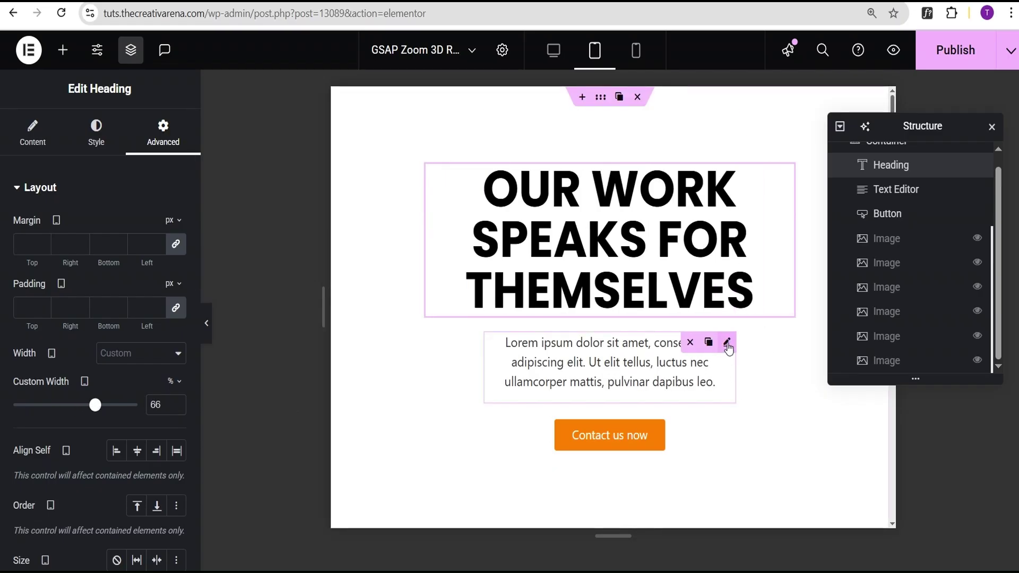
- Set the lorem ipsum text's custom width to 70% for the tablet view
left_click(727, 344)
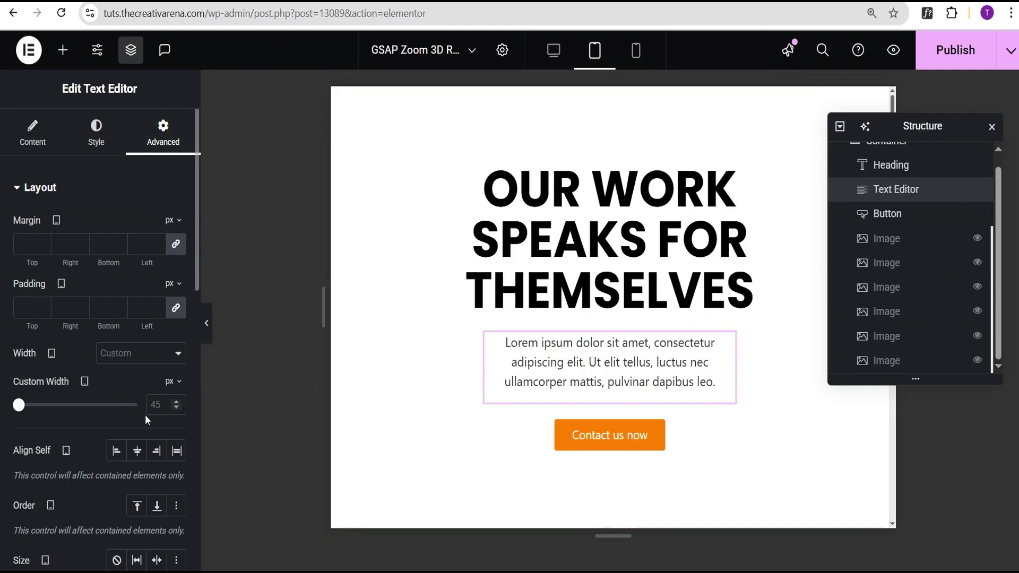
left_click(174, 381)
left_click(170, 397)
left_click_drag(69, 405, 104, 412)
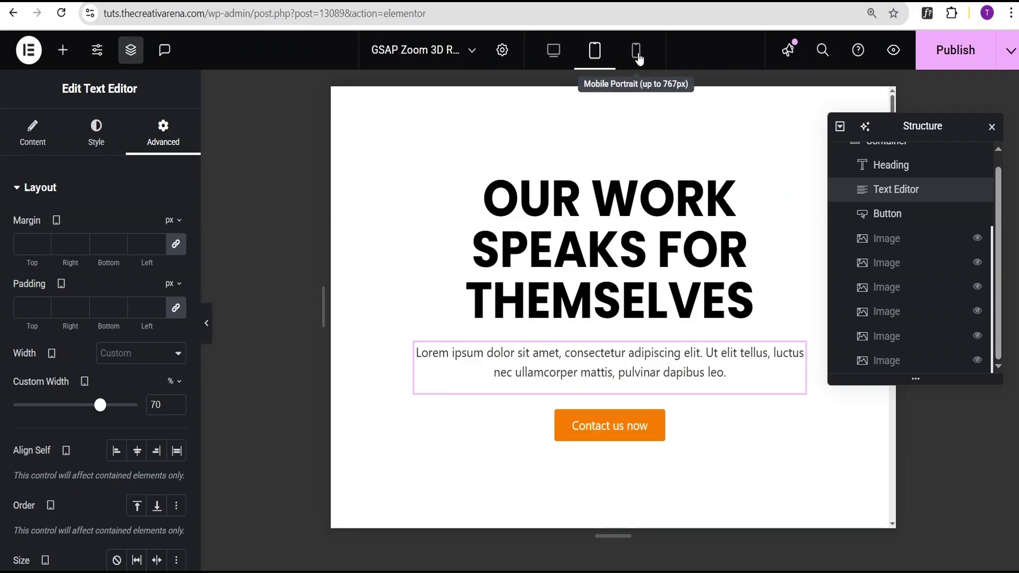
- In the mobile view, widen the heading to 75% and reduce its font size to 2.1 rem
left_click(637, 53)
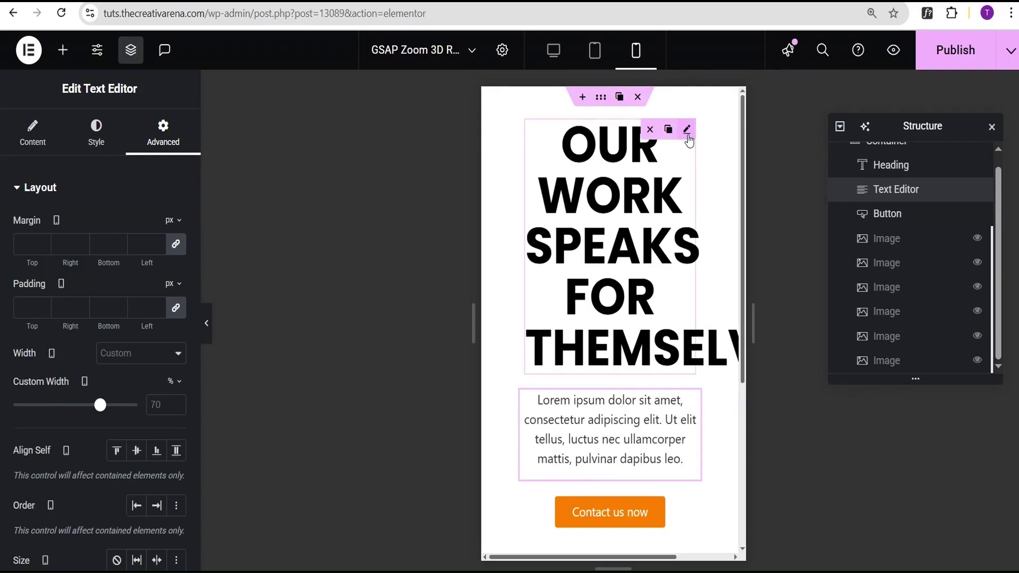
left_click(685, 131)
mouse_move(101, 411)
left_mouse_down()
mouse_move(94, 407)
mouse_move(107, 407)
left_mouse_up()
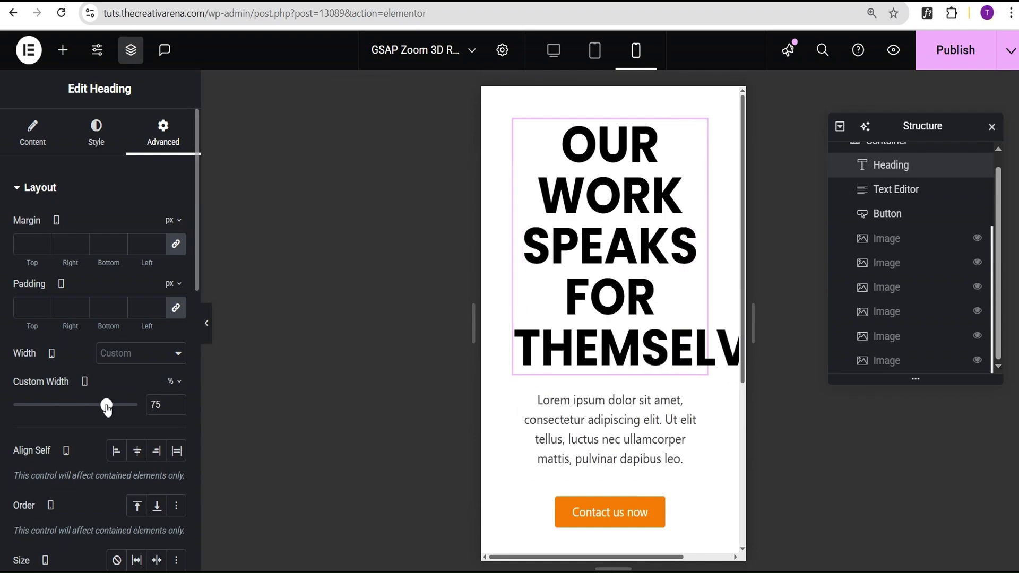
left_click(111, 135)
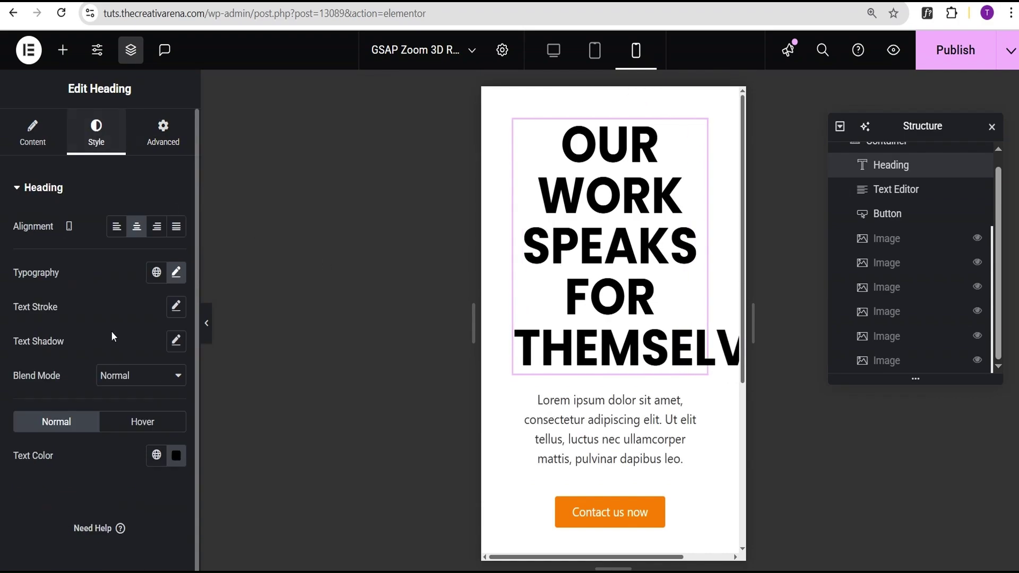
left_click(176, 273)
left_click_drag(46, 403, 46, 407)
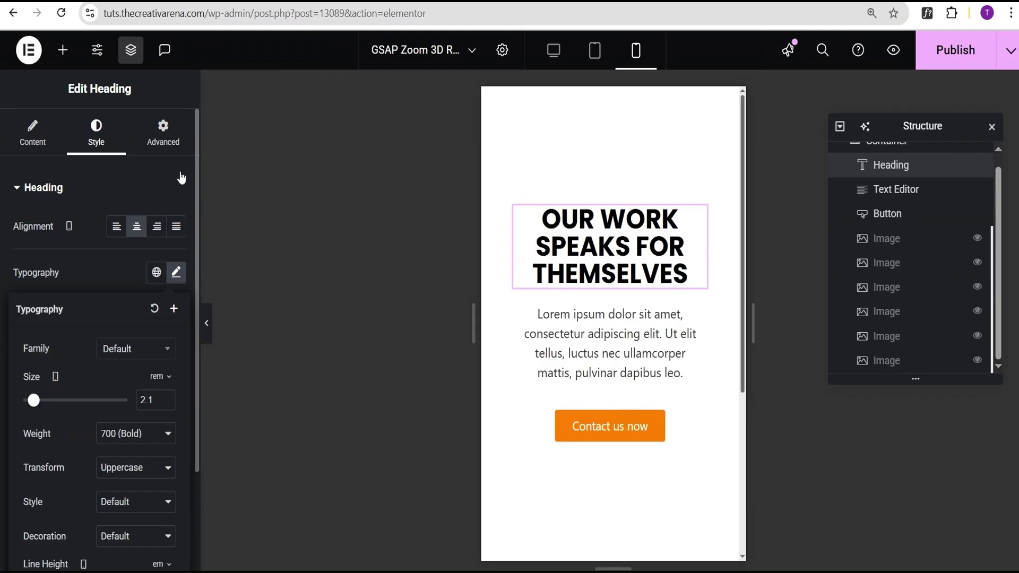
- Set the mobile custom width of both the heading and the lorem ipsum text to 100%
left_click(179, 143)
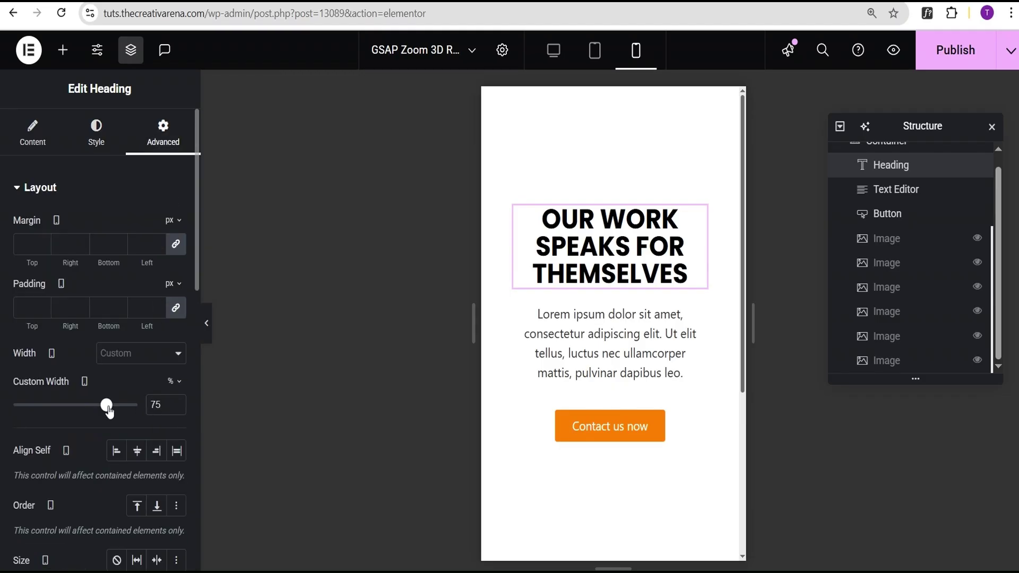
left_click_drag(109, 412, 137, 412)
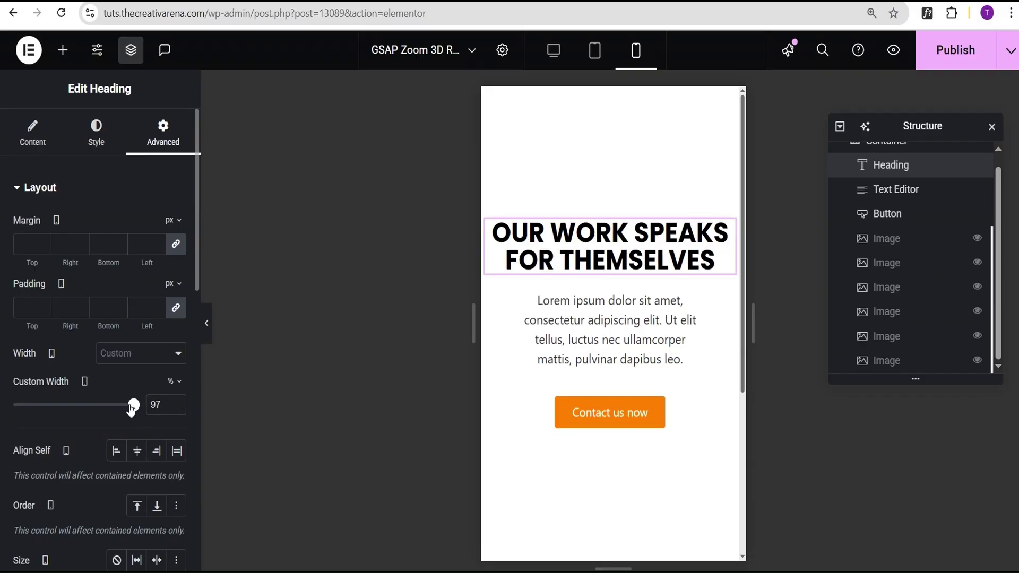
left_click_drag(134, 406, 141, 406)
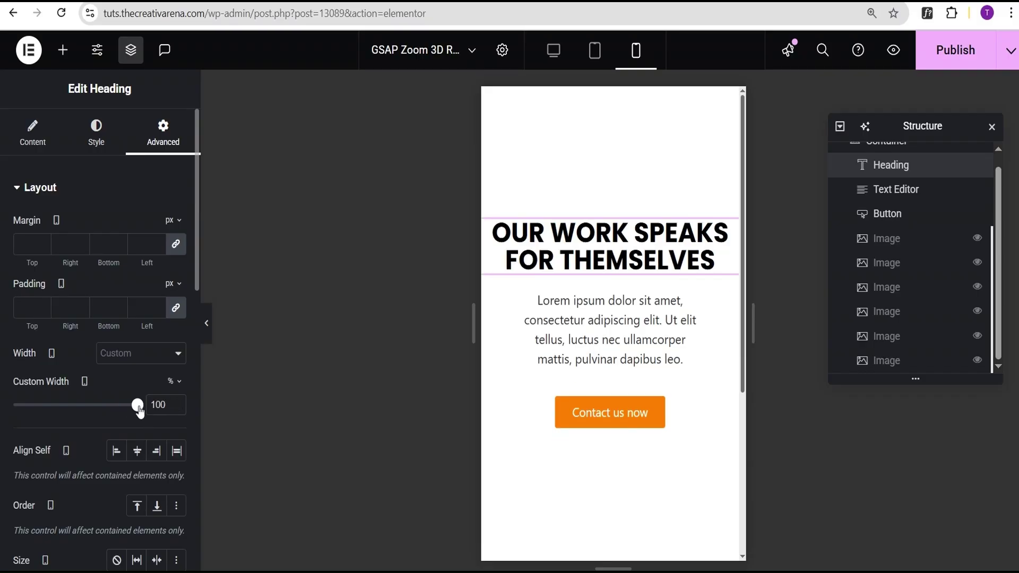
left_click(695, 307)
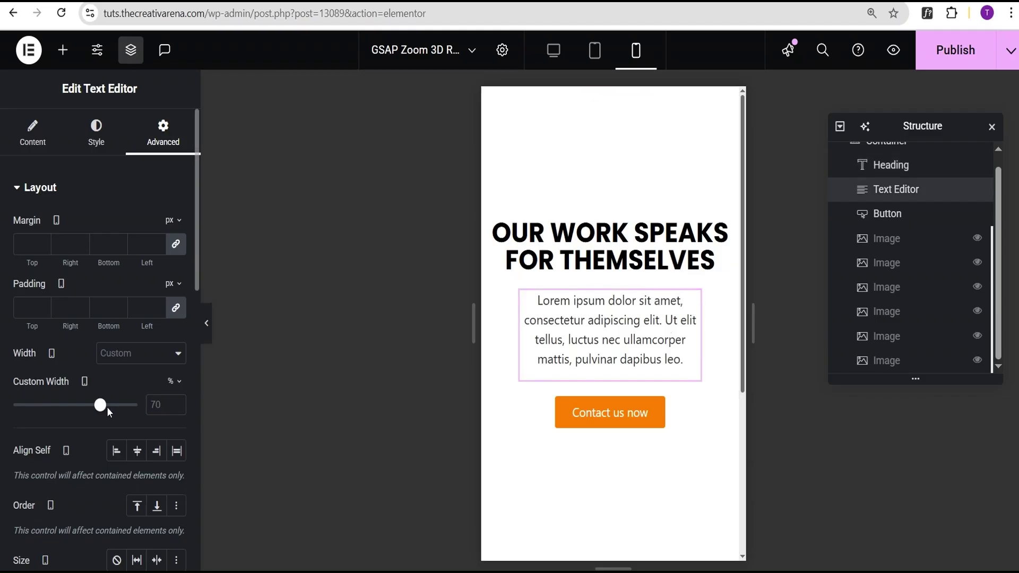
left_click_drag(102, 408, 148, 407)
- Set the container's mobile padding to 100 px at top and bottom and 20 px at left and right
mouse_move(676, 128)
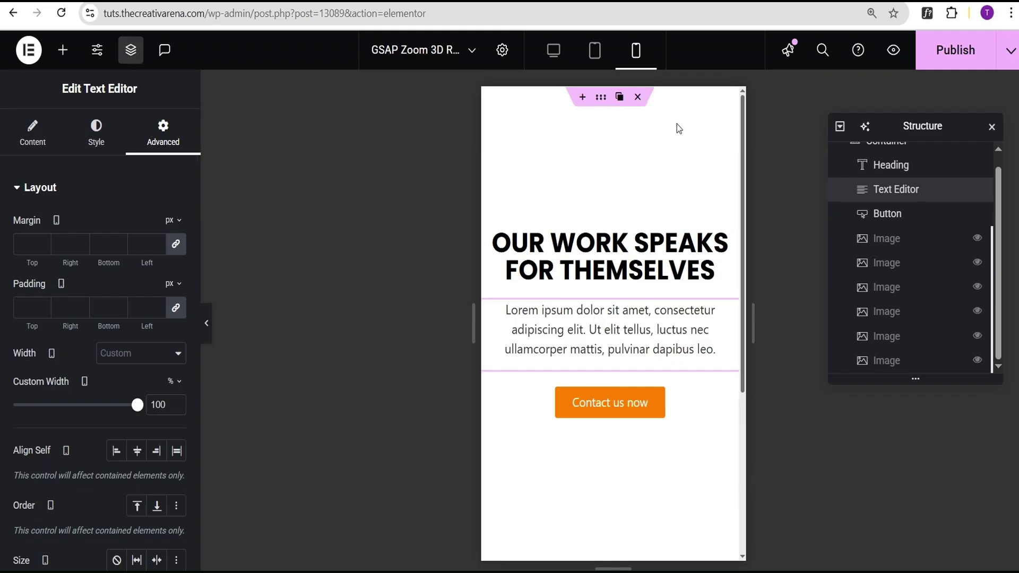
left_click(599, 98)
left_click(162, 133)
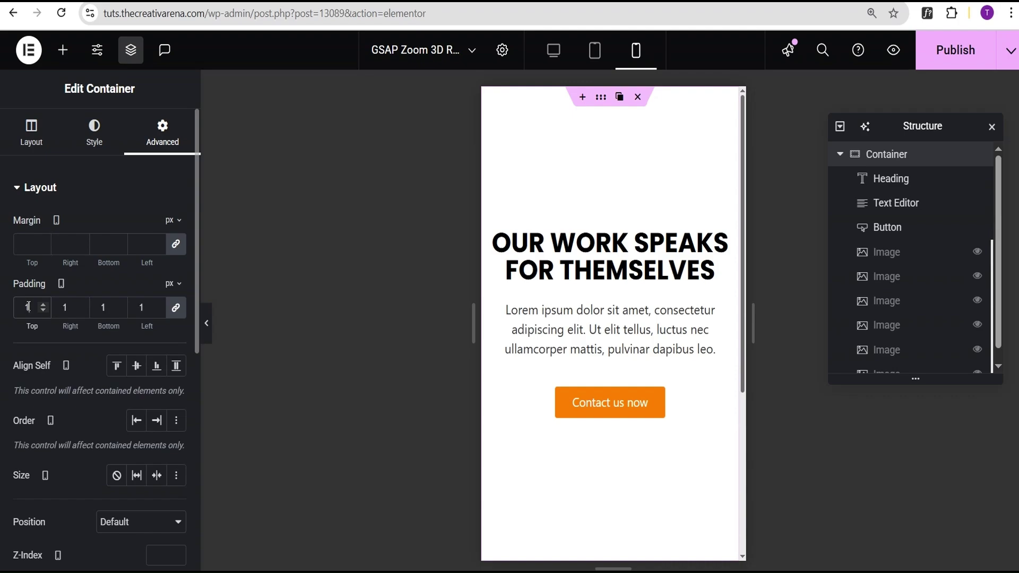
left_click(28, 307)
type("100")
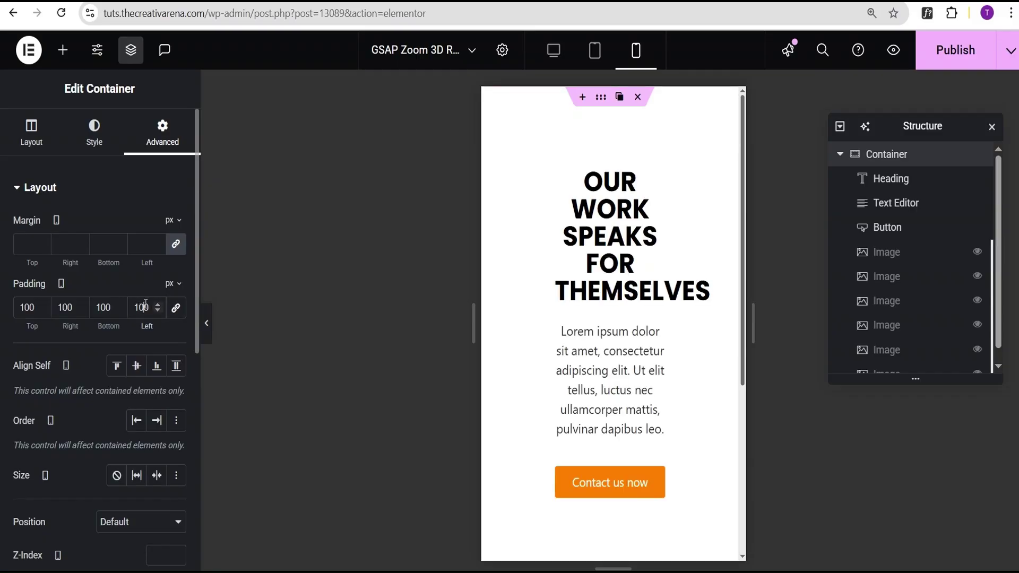
type("20")
double_click(74, 312)
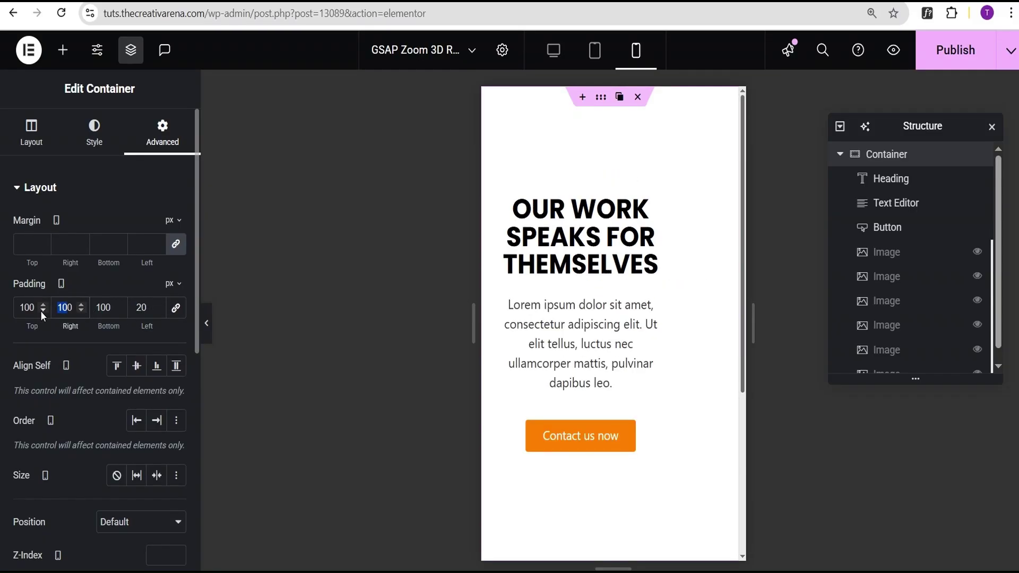
type("20")
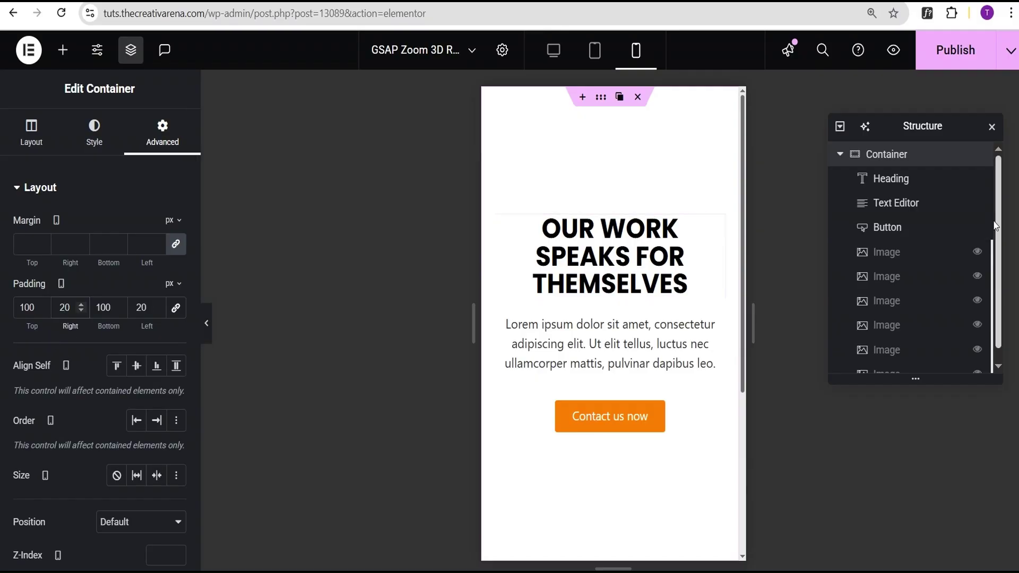
- Return to the desktop view and make all six images visible again, keeping the text and button shown
left_click(984, 235)
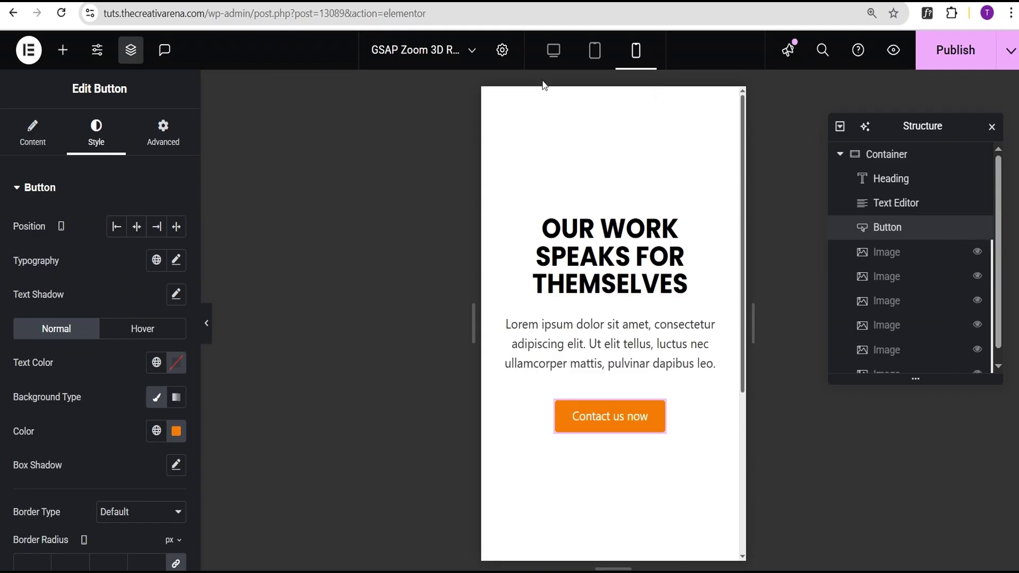
left_click(554, 50)
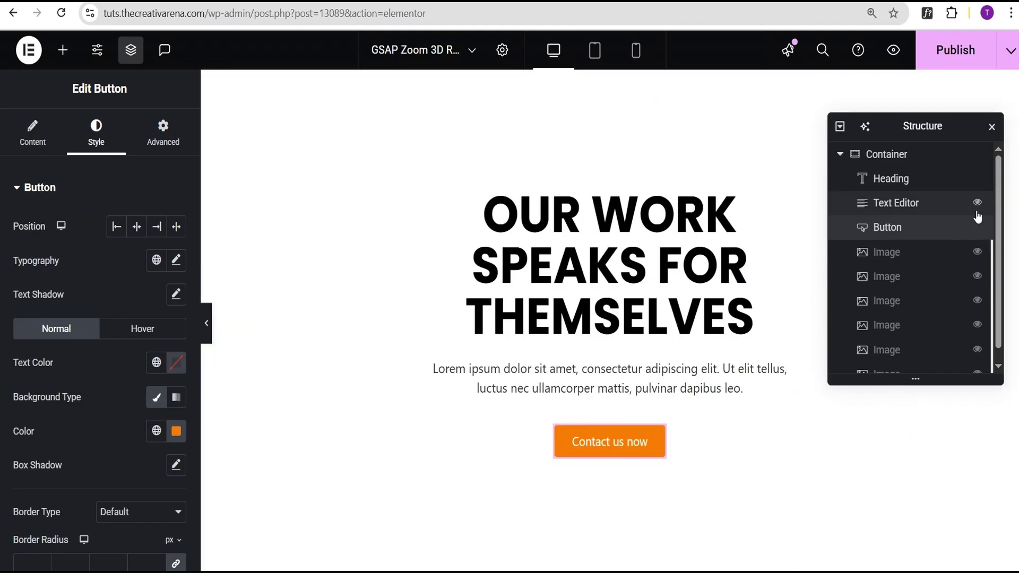
left_click(978, 203)
left_click(978, 228)
left_click(978, 253)
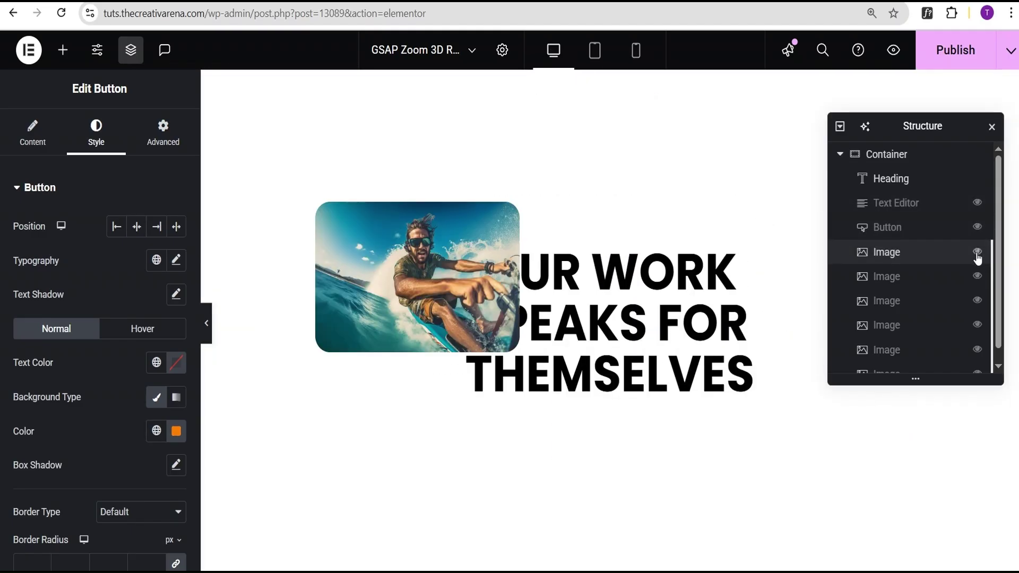
left_click(977, 276)
left_click(978, 227)
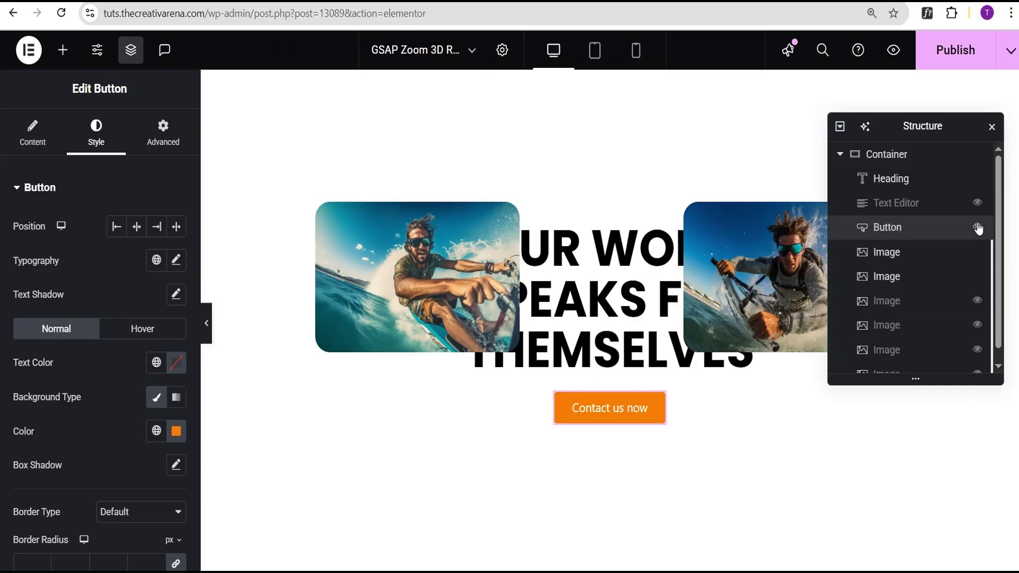
left_click(977, 203)
left_click(977, 301)
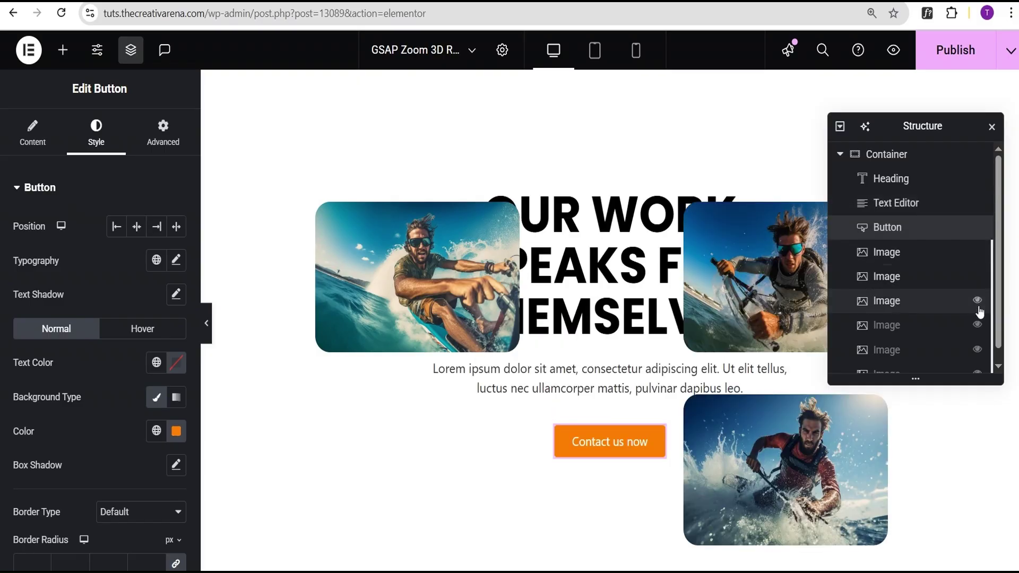
left_click(977, 325)
left_click(977, 353)
left_click(977, 373)
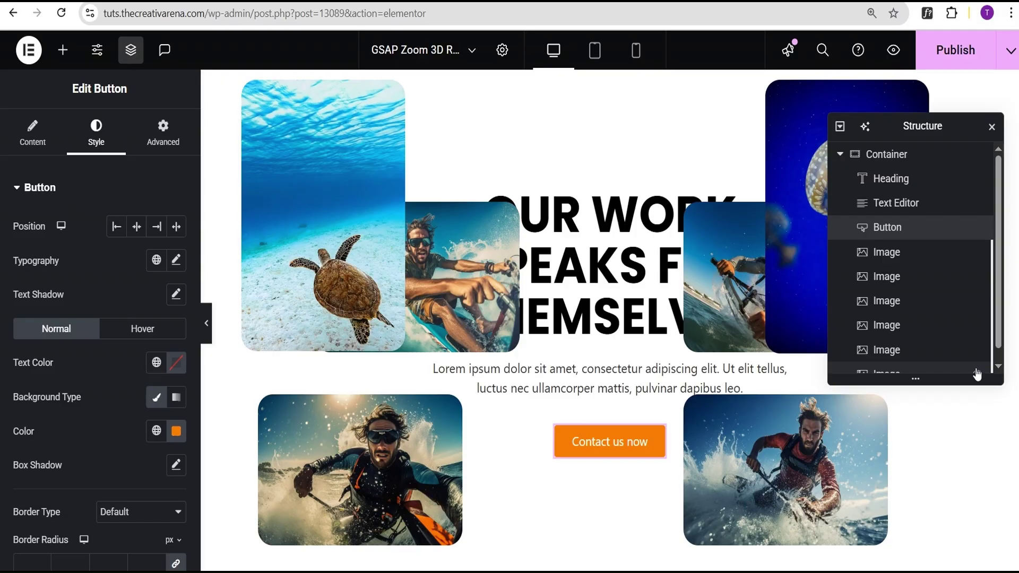
scroll(978, 366, "down", 1)
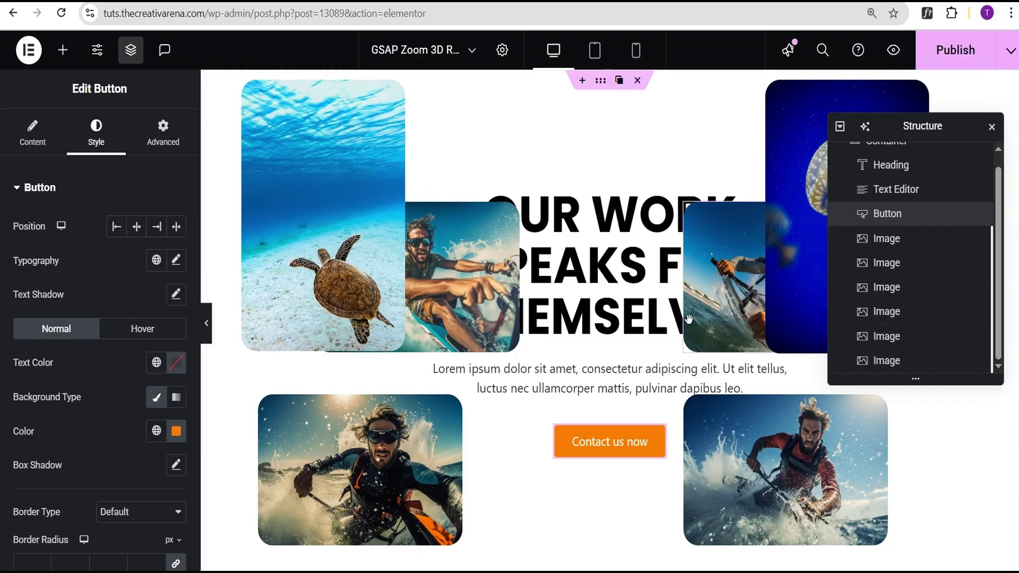
scroll(607, 294, "down", 1)
scroll(607, 295, "up", 1)
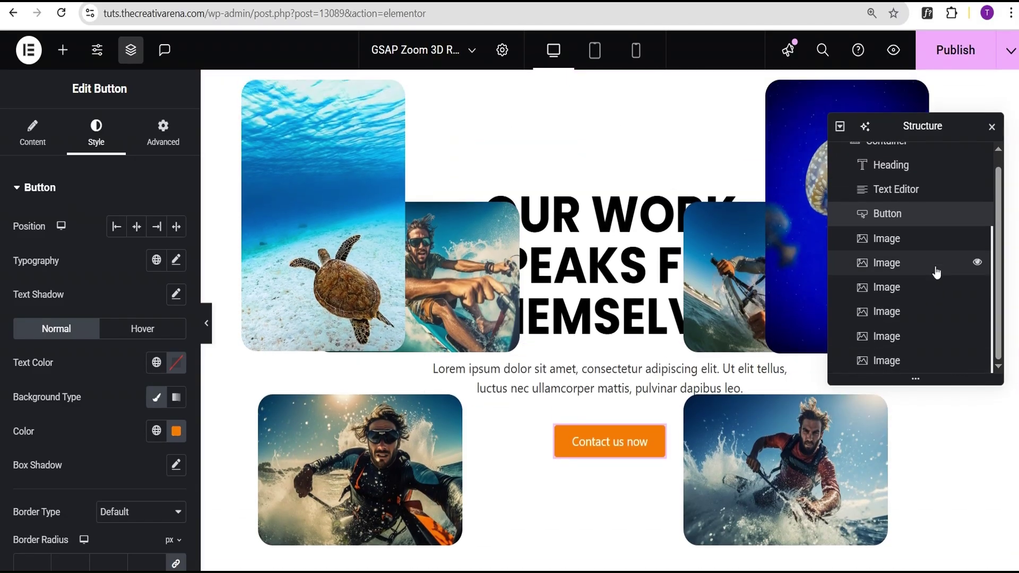
- Rename the outer container in the structure list as Parent Container
left_click(914, 366)
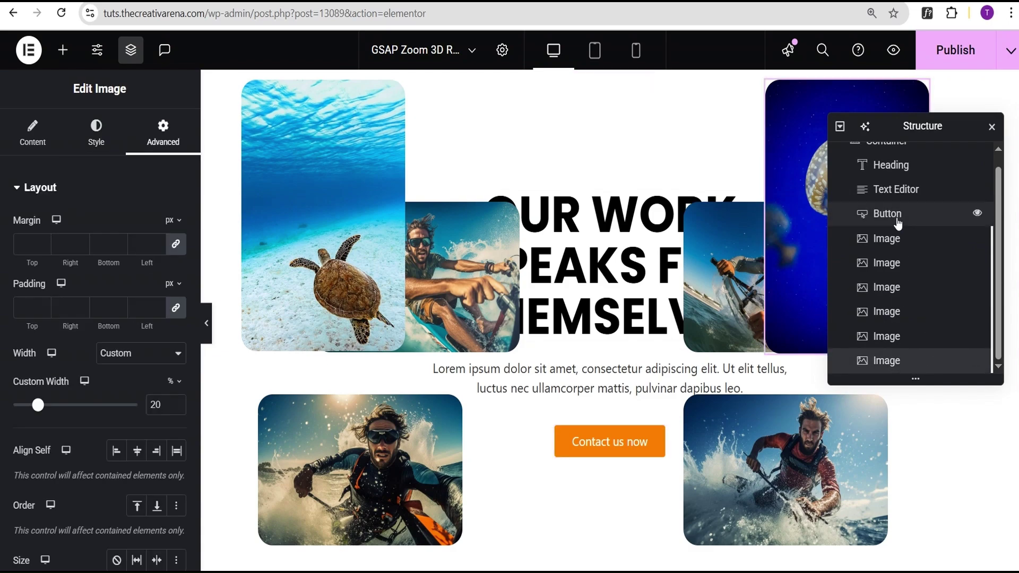
scroll(902, 223, "up", 1)
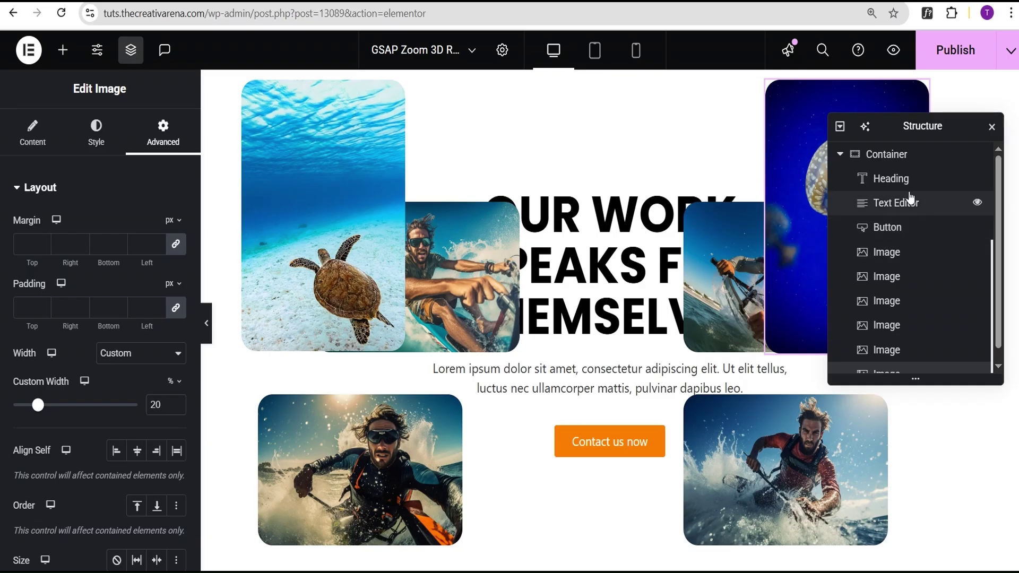
double_click(888, 155)
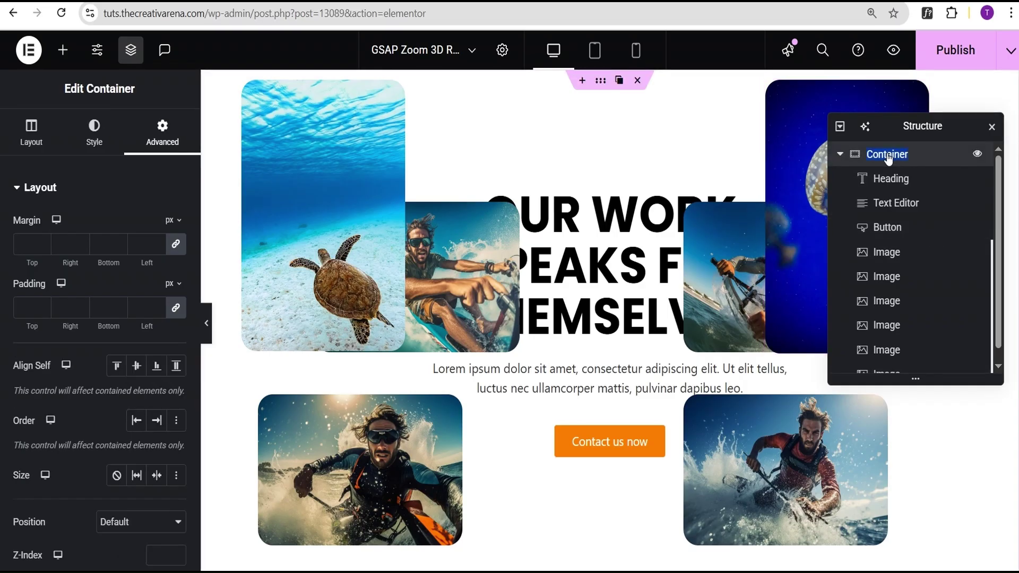
key("Home")
type("Parent")
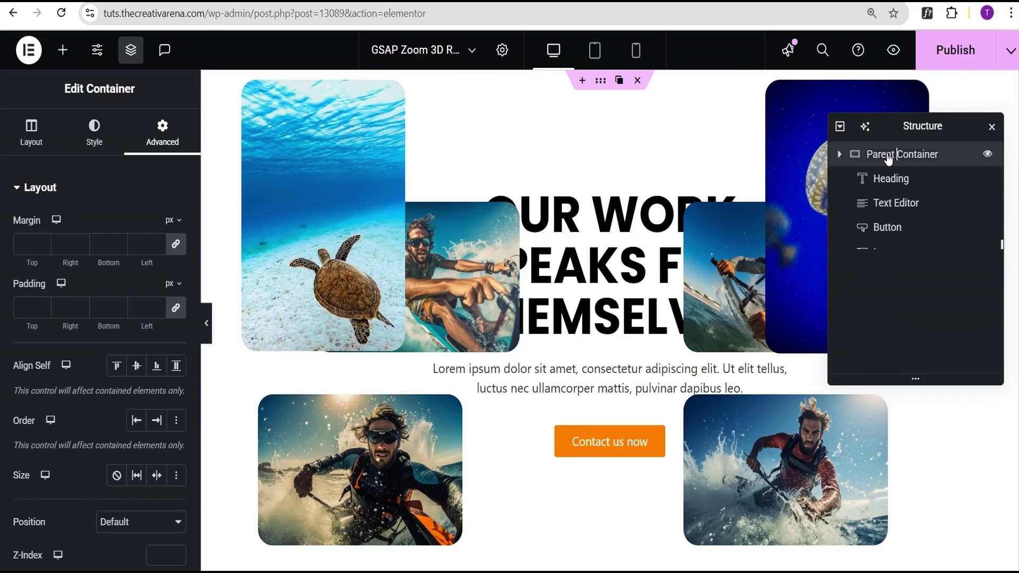
- Expand the Parent Container in the structure list and add an HTML widget as its last element
left_click(840, 154)
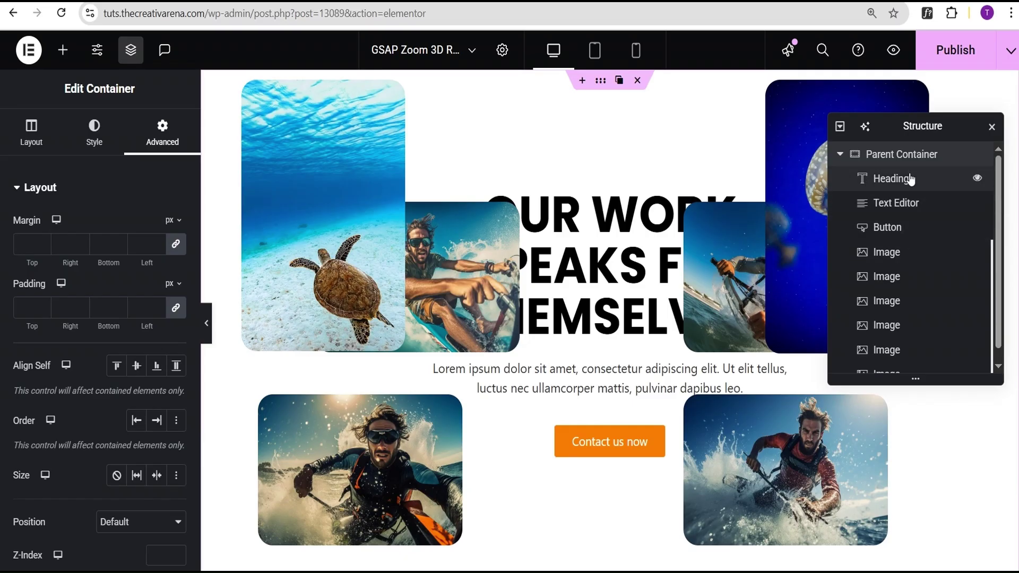
left_click(64, 51)
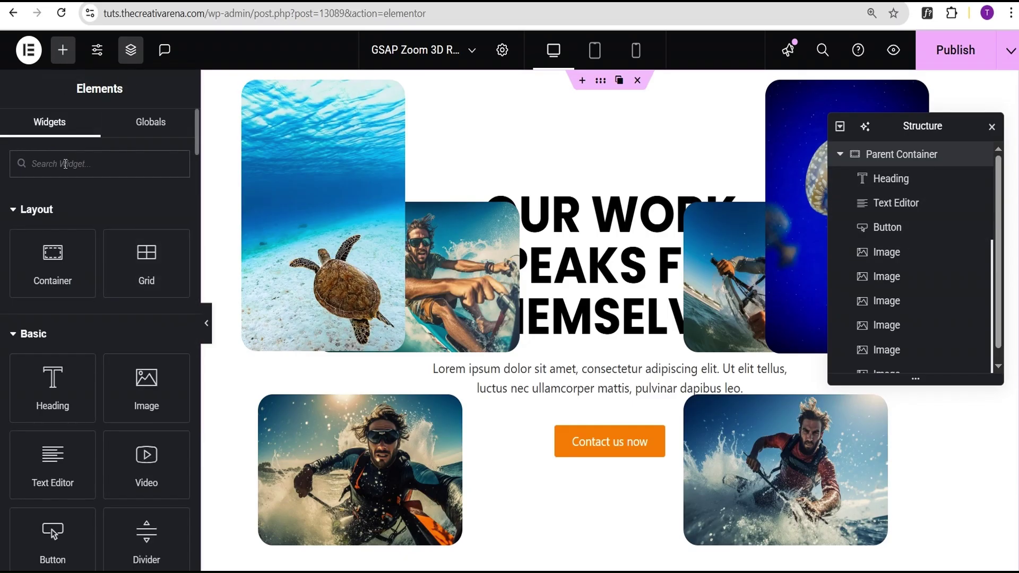
type("html")
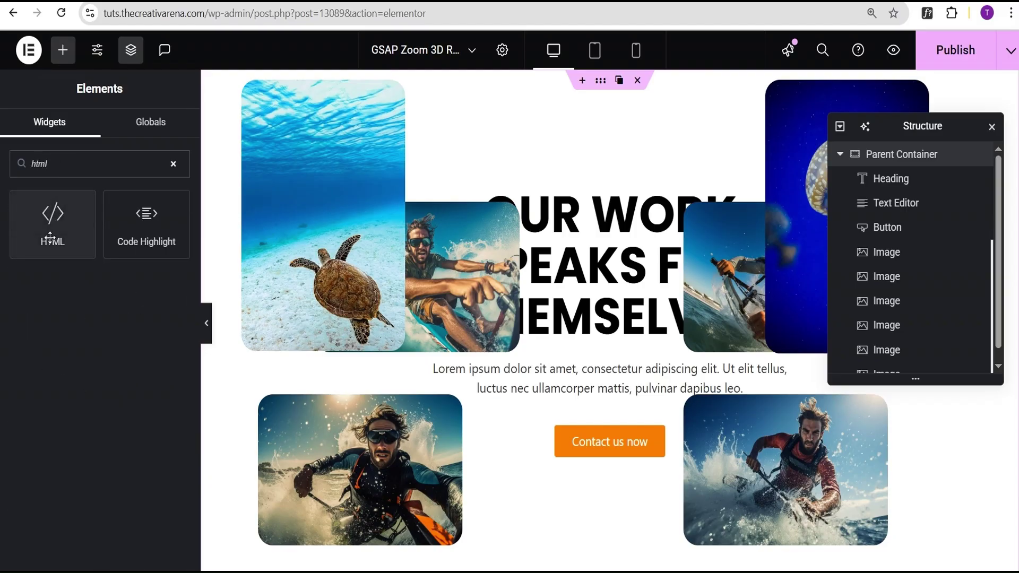
left_click(52, 220)
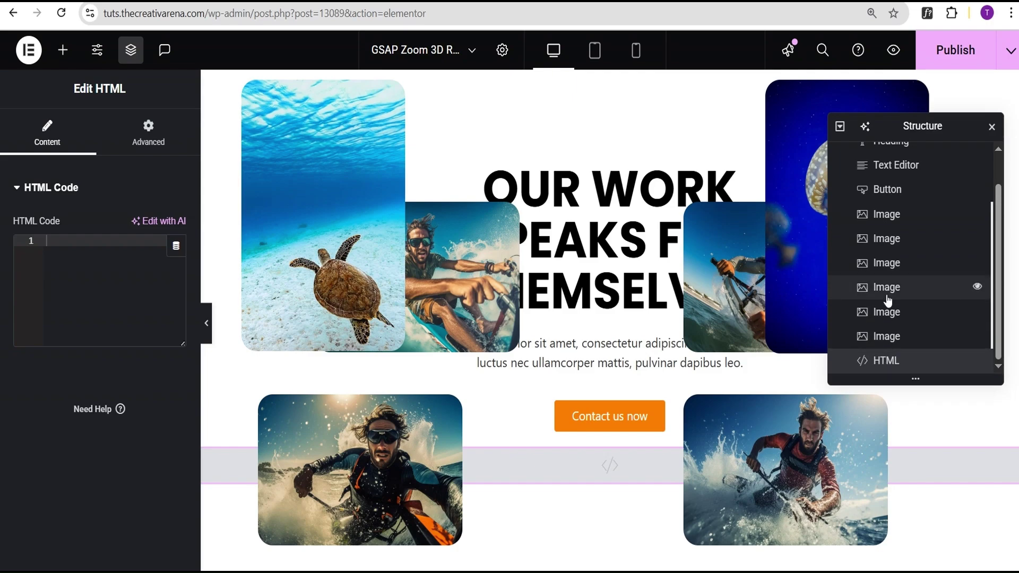
scroll(896, 336, "up", 1)
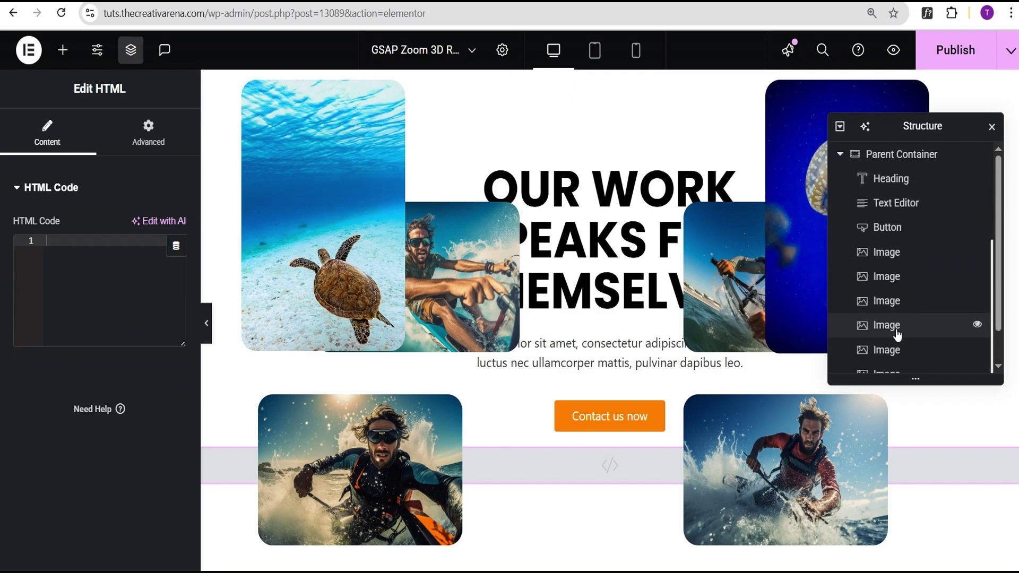
left_click(207, 325)
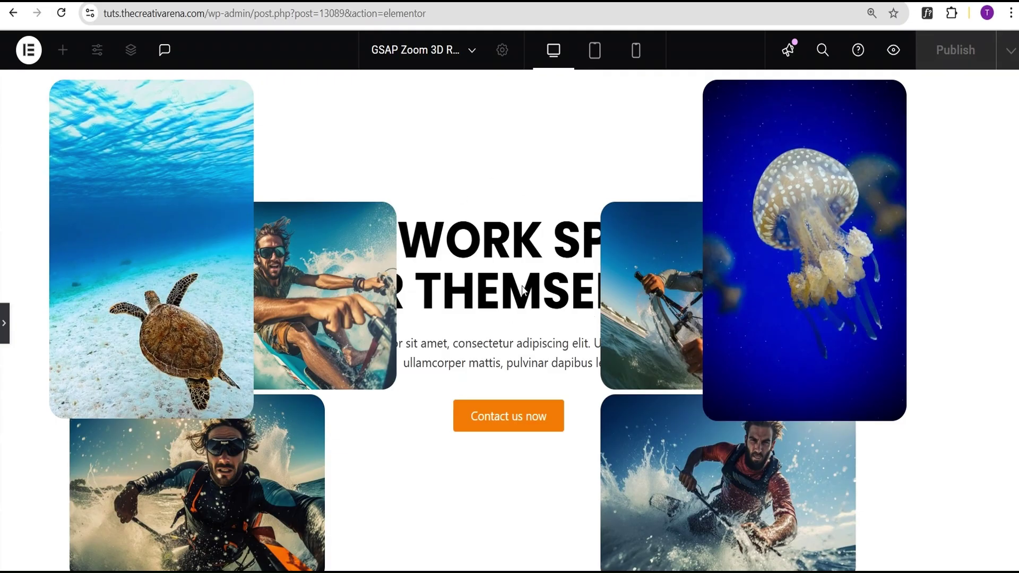
left_click(4, 332)
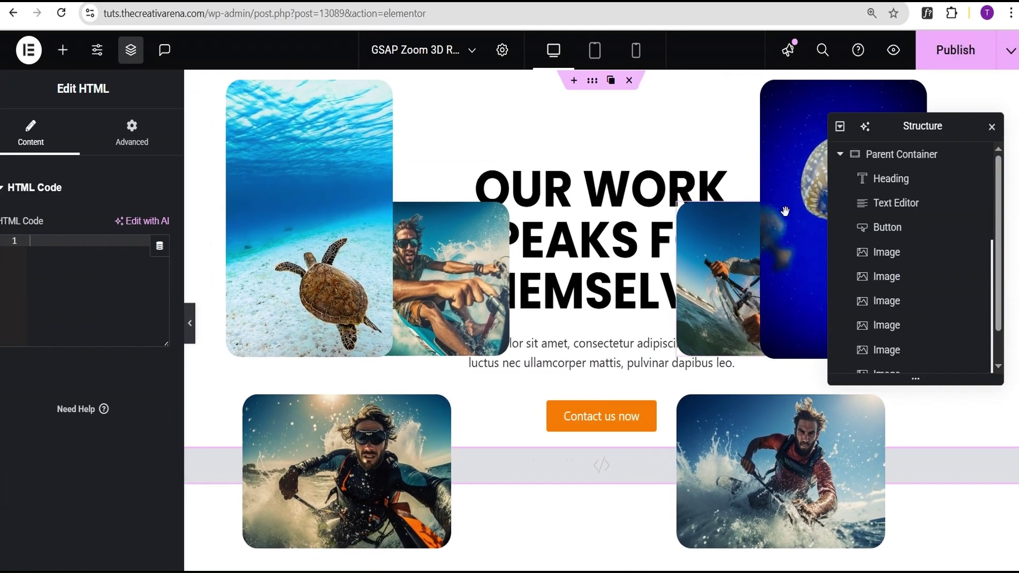
- Add a new container inside the Parent Container and move it to the first position, above the Heading
left_click(902, 154)
left_click(133, 152)
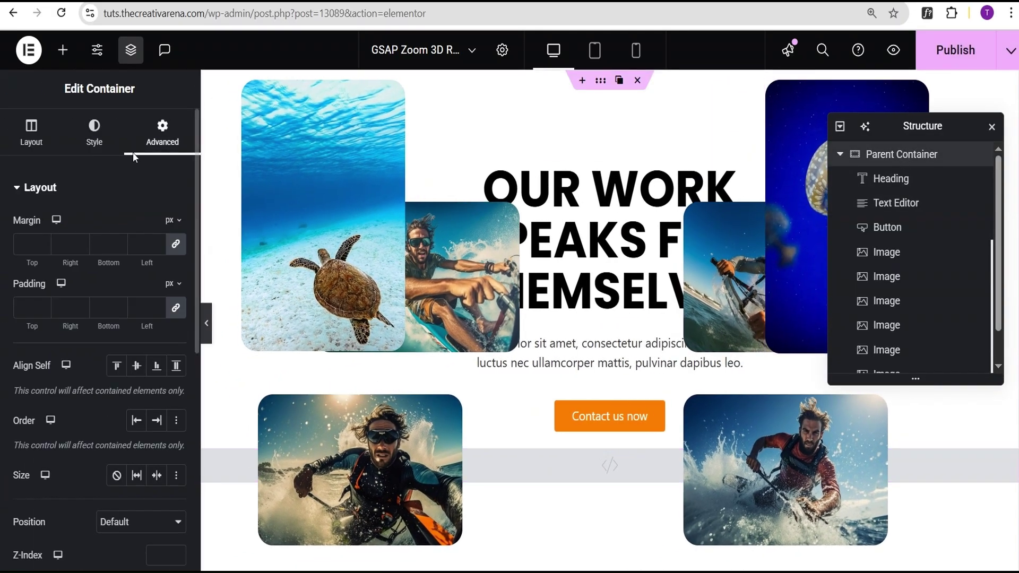
left_click(96, 142)
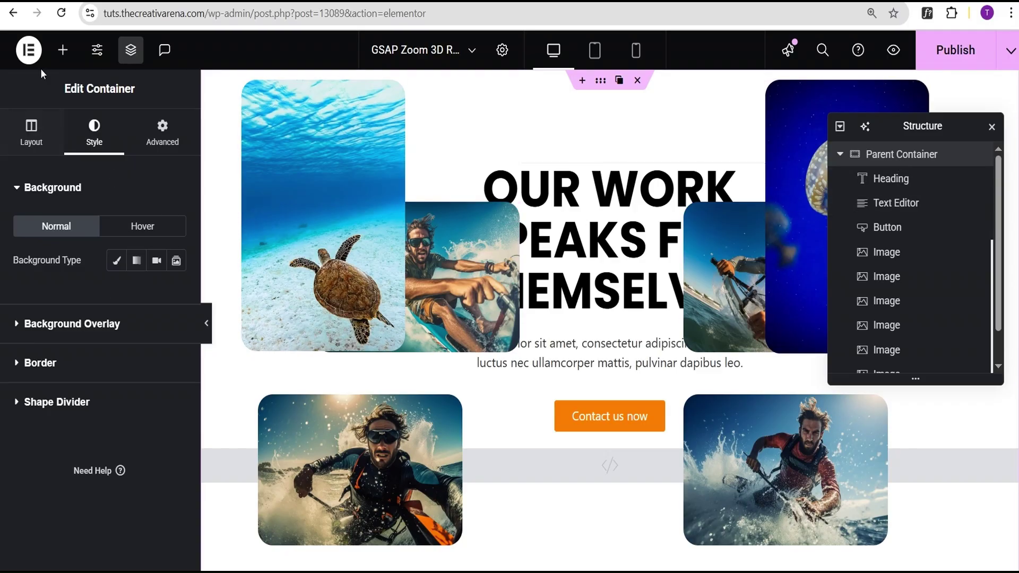
left_click(62, 49)
left_click(50, 271)
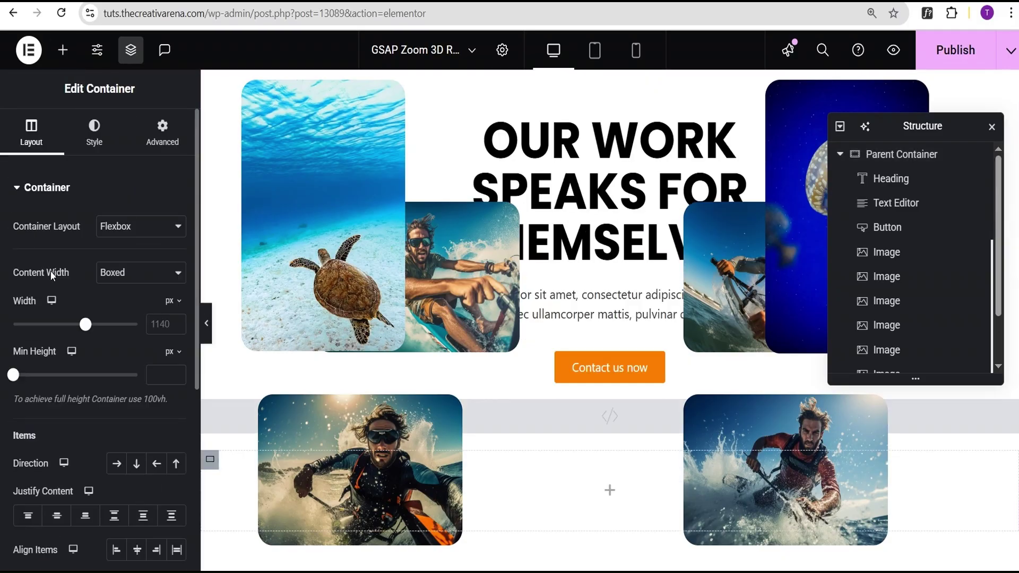
scroll(895, 318, "down", 2)
left_click_drag(909, 368, 905, 179)
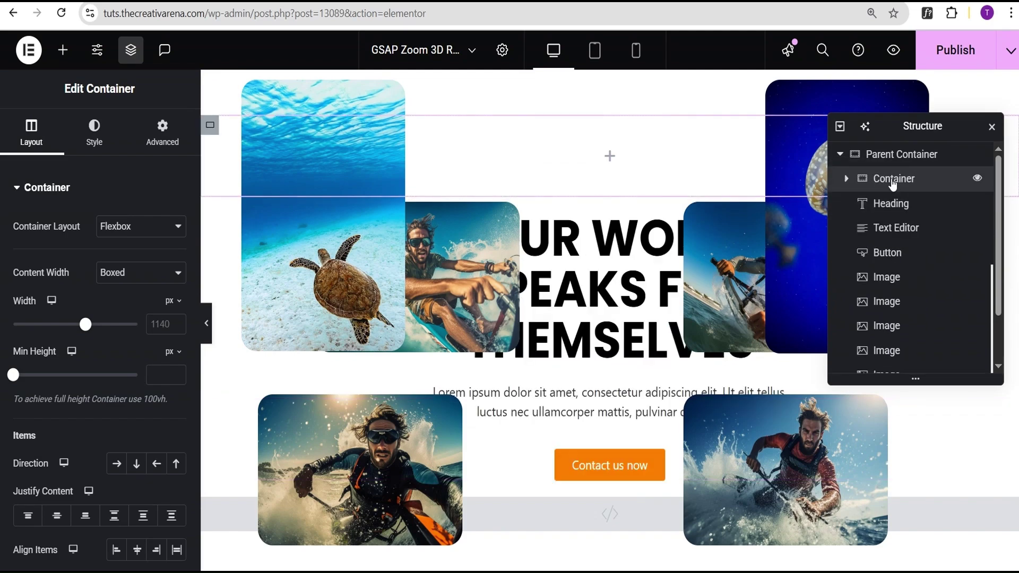
- Rename the new inner container in the structure list as Background
double_click(883, 179)
type("Background")
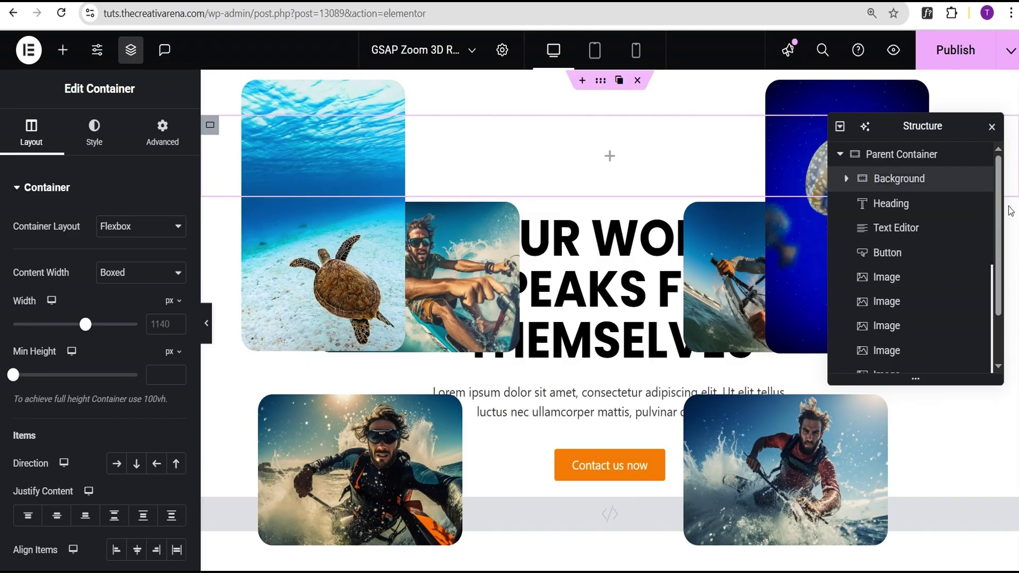
key("Return")
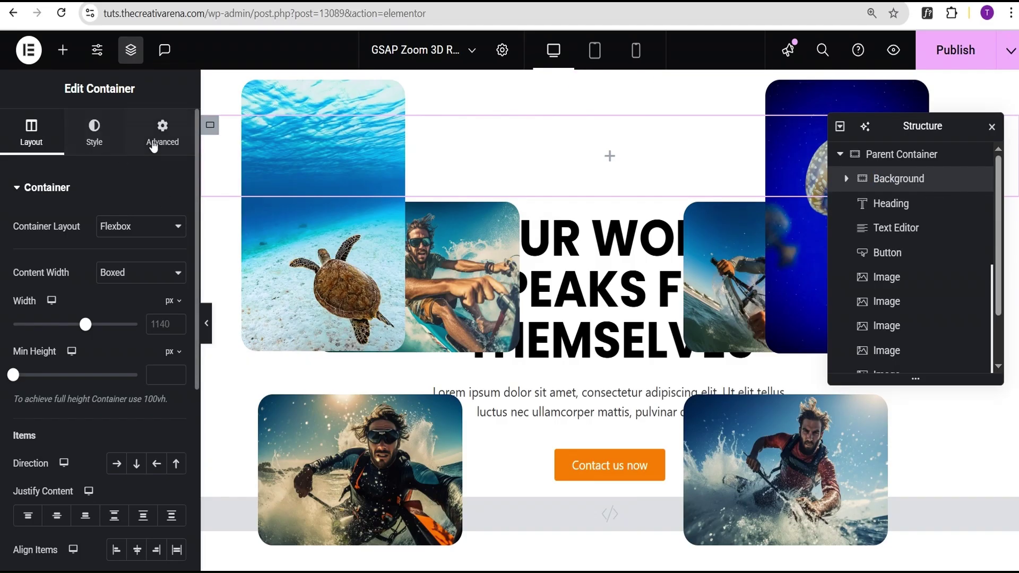
- Set the Background container's minimum height to 100 vh
left_click(170, 352)
left_click(169, 426)
left_click_drag(13, 376, 153, 375)
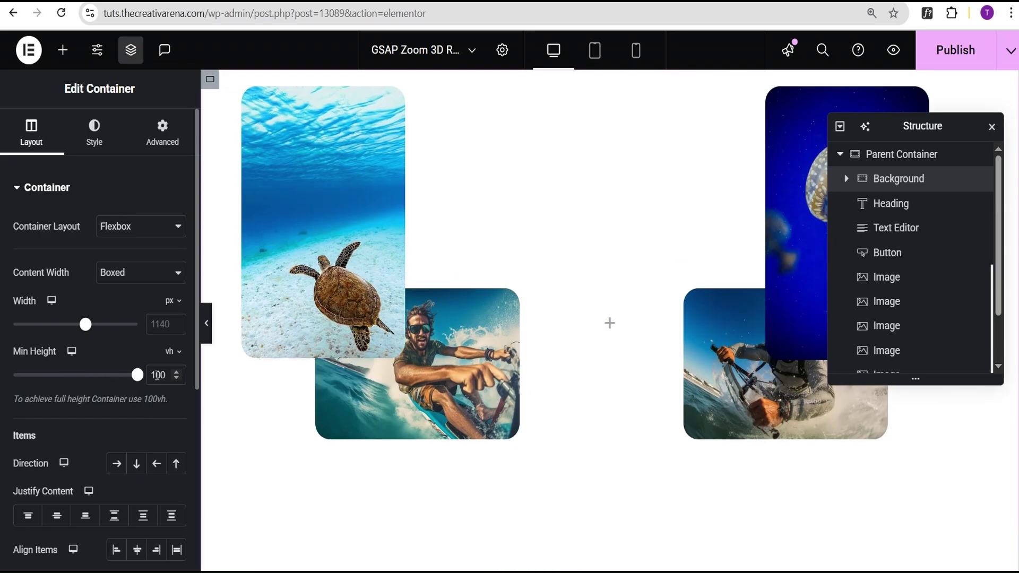
scroll(116, 422, "down", 4)
scroll(113, 421, "up", 4)
- Set the Background container's position to Absolute
left_click(162, 135)
scroll(120, 280, "down", 4)
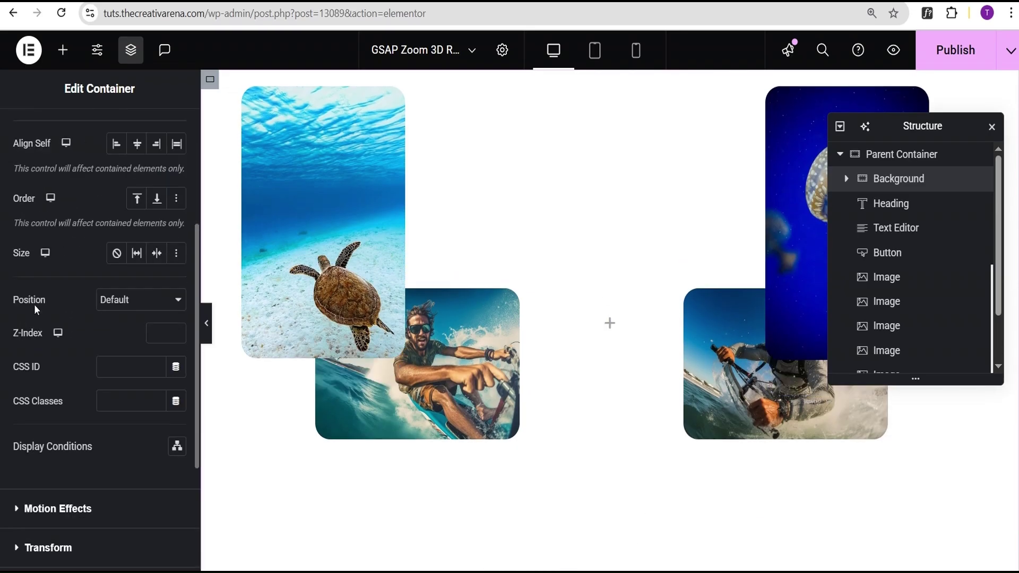
left_click(164, 303)
left_click(155, 337)
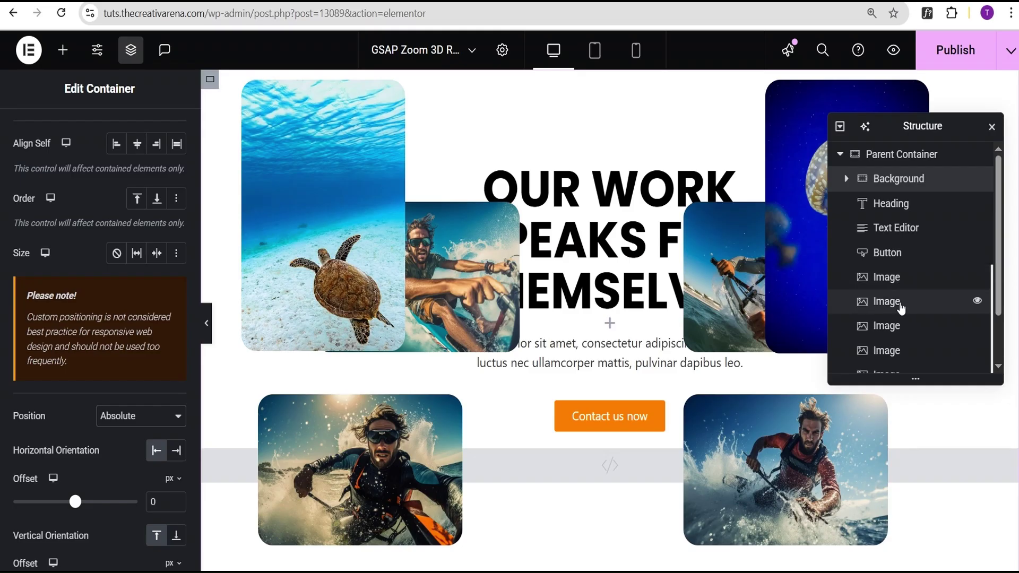
- Copy the class name tca-parent-wrapper from GSAP ZOOM Reveal on Scroll.html in the code editor and paste it as the Parent Container's CSS class
left_click(896, 157)
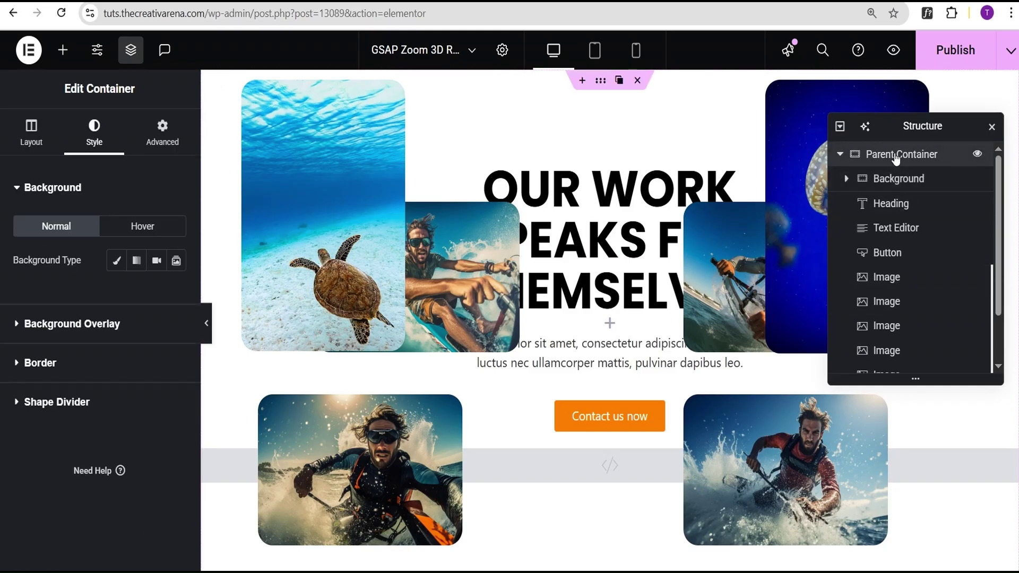
left_click(162, 133)
scroll(147, 289, "down", 3)
scroll(147, 289, "down", 4)
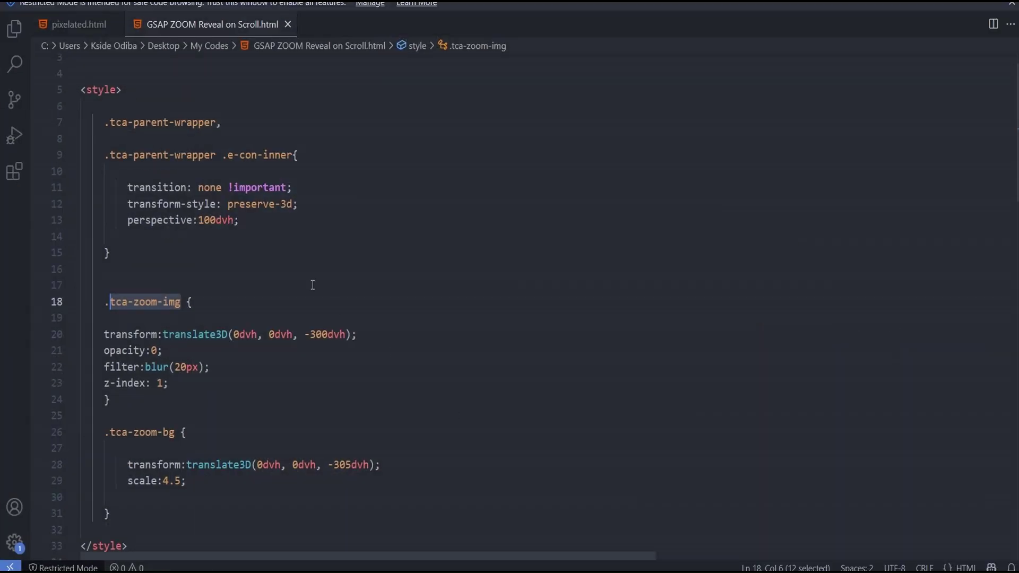
left_click_drag(213, 122, 113, 126)
key("ctrl+c")
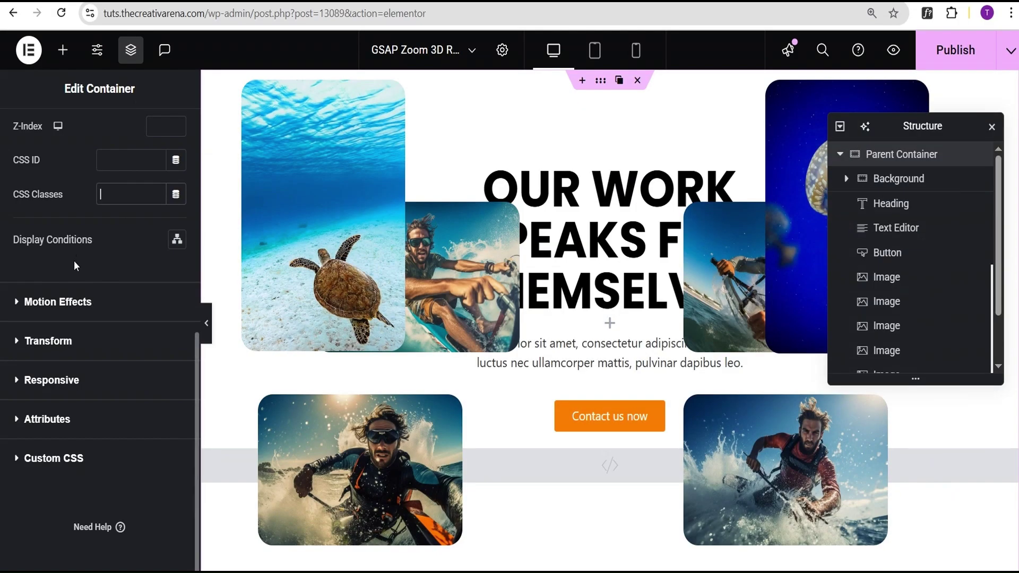
left_click(115, 197)
key("ctrl+v")
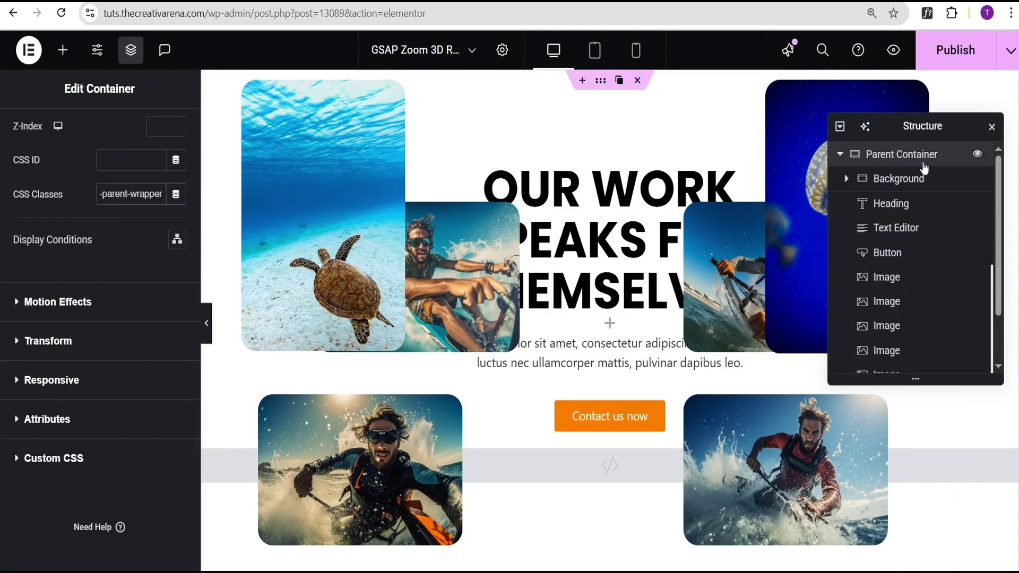
- Give the Background container the CSS class tca-zoom-bg, taken from the style block in the code editor
left_click(909, 182)
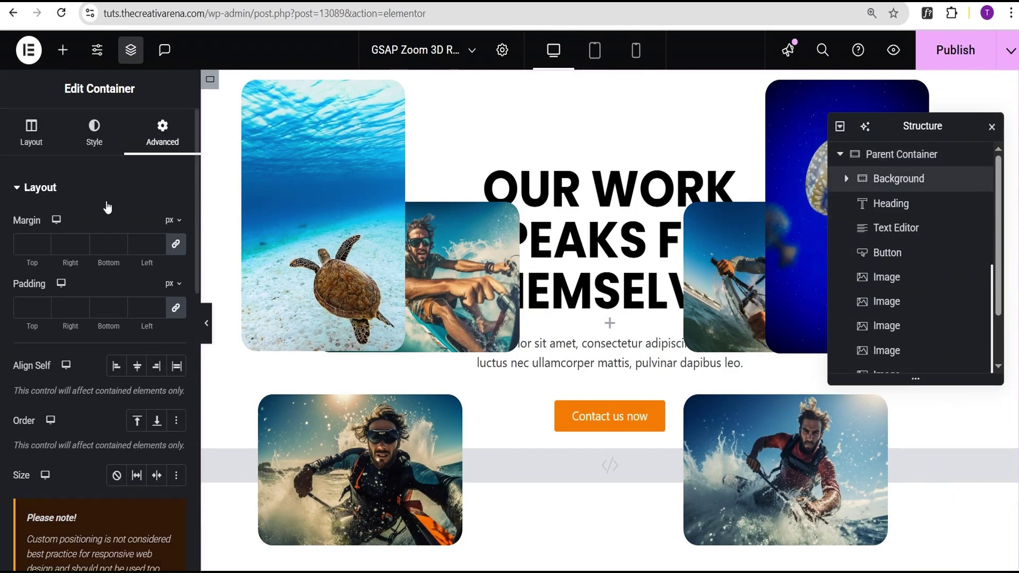
scroll(141, 260, "down", 7)
scroll(142, 260, "down", 4)
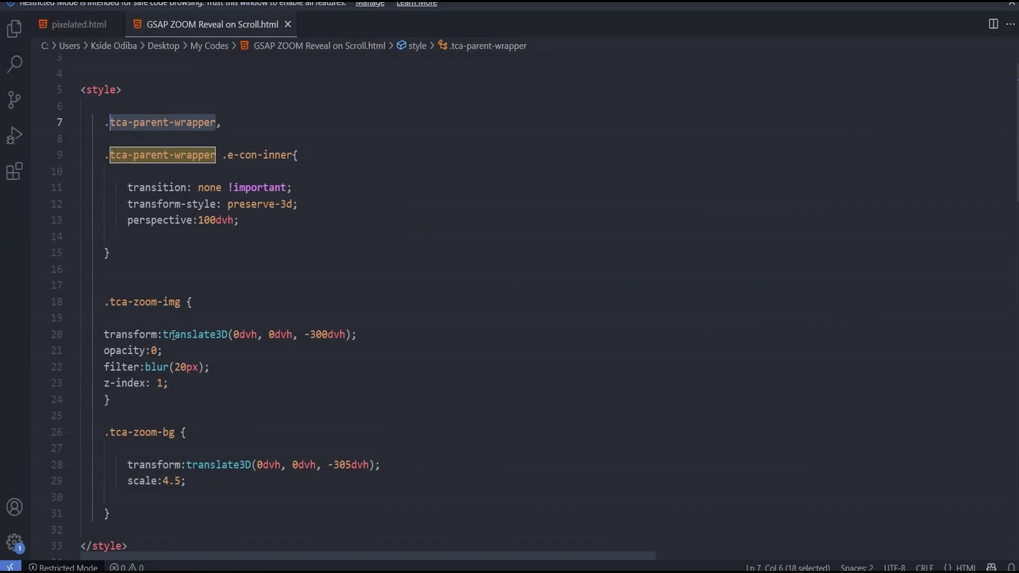
scroll(171, 440, "down", 1)
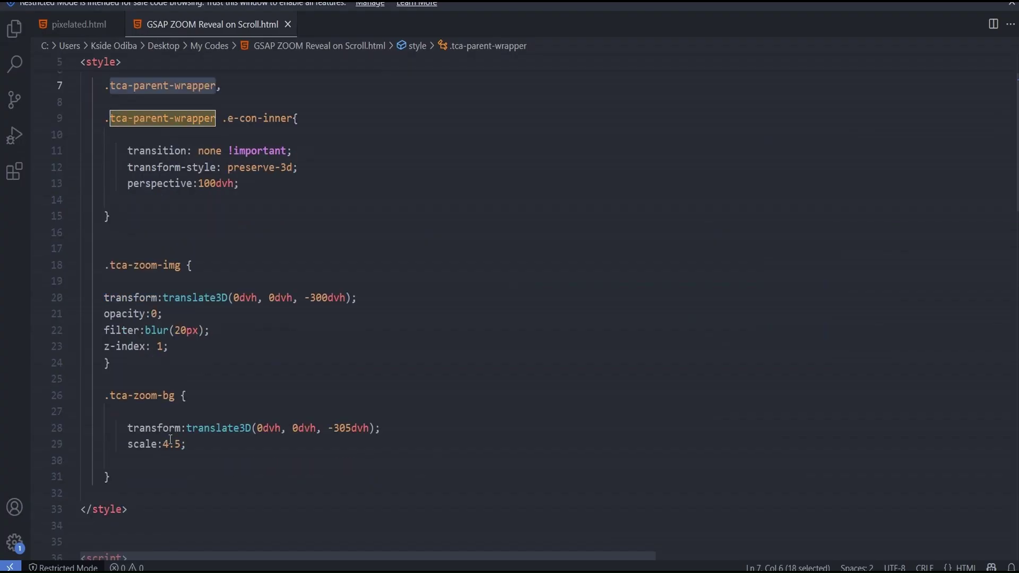
left_click_drag(175, 396, 113, 395)
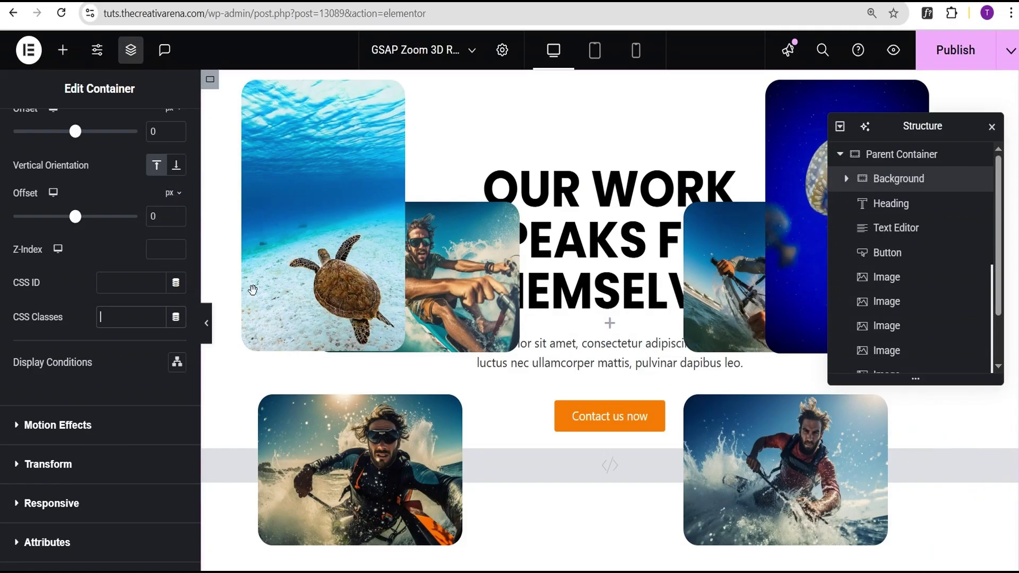
type("tca-zoom-bg")
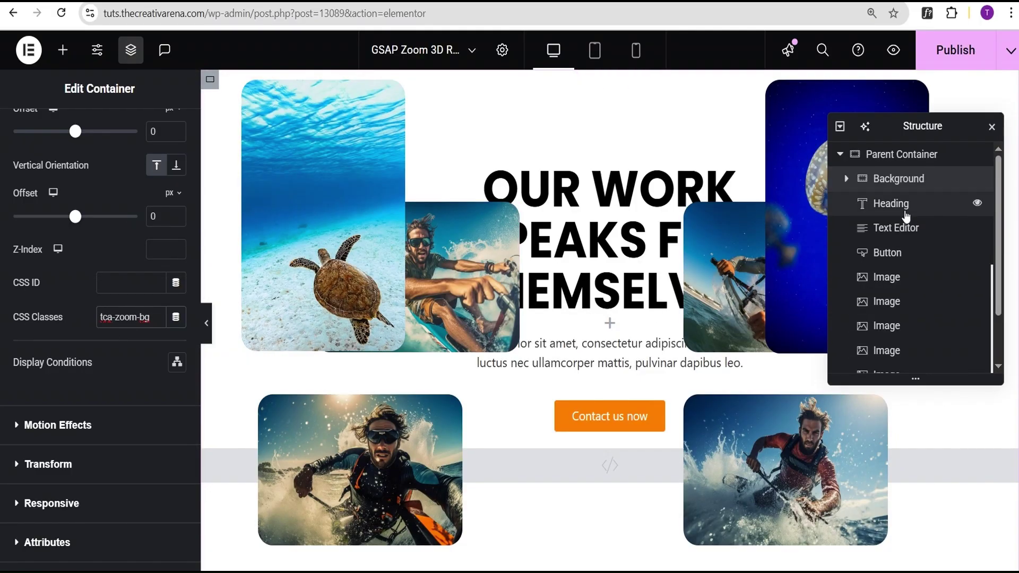
- Copy the entire code of GSAP ZOOM Reveal on Scroll.html from the code editor and paste it into the HTML widget's code
scroll(906, 223, "down", 1)
scroll(907, 239, "down", 1)
left_click(902, 362)
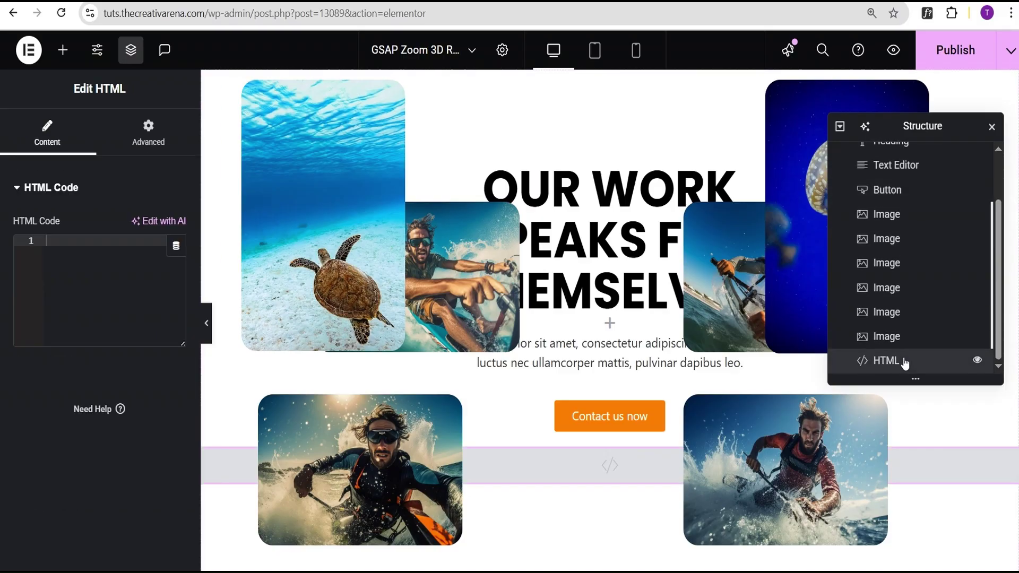
left_click(89, 269)
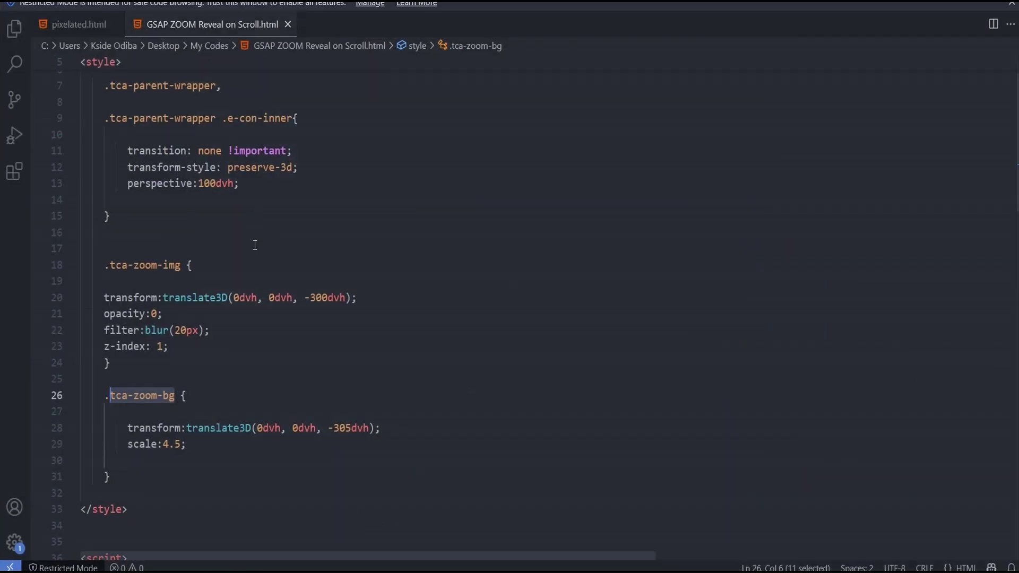
scroll(255, 244, "up", 2)
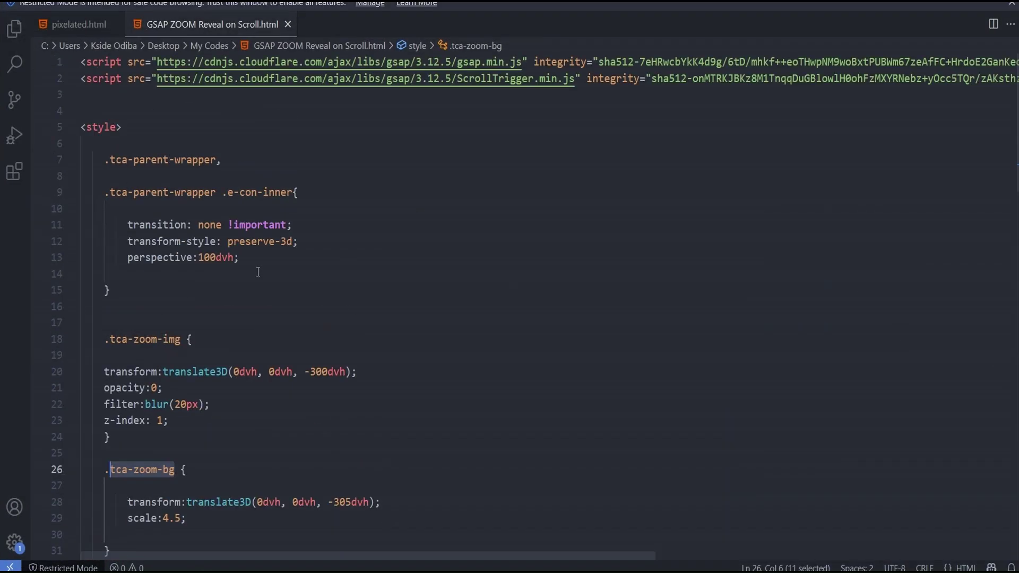
key("ctrl+a")
key("ctrl+c")
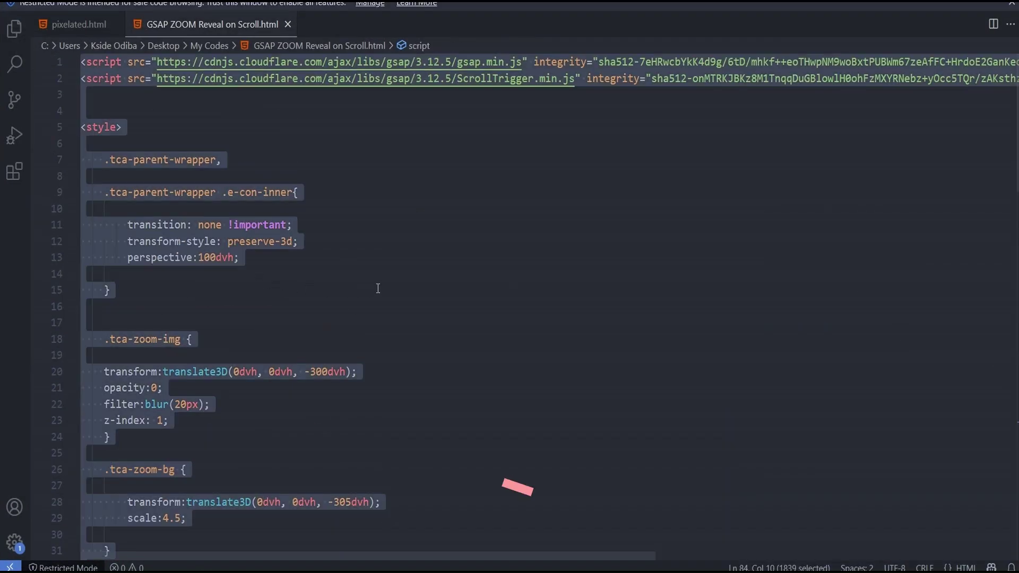
scroll(373, 290, "down", 1)
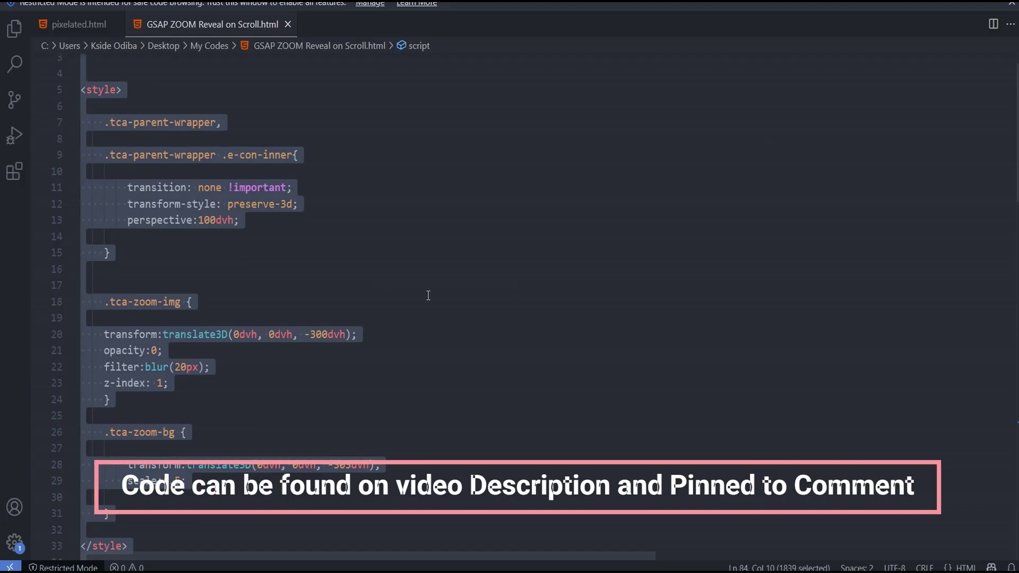
scroll(739, 222, "up", 1)
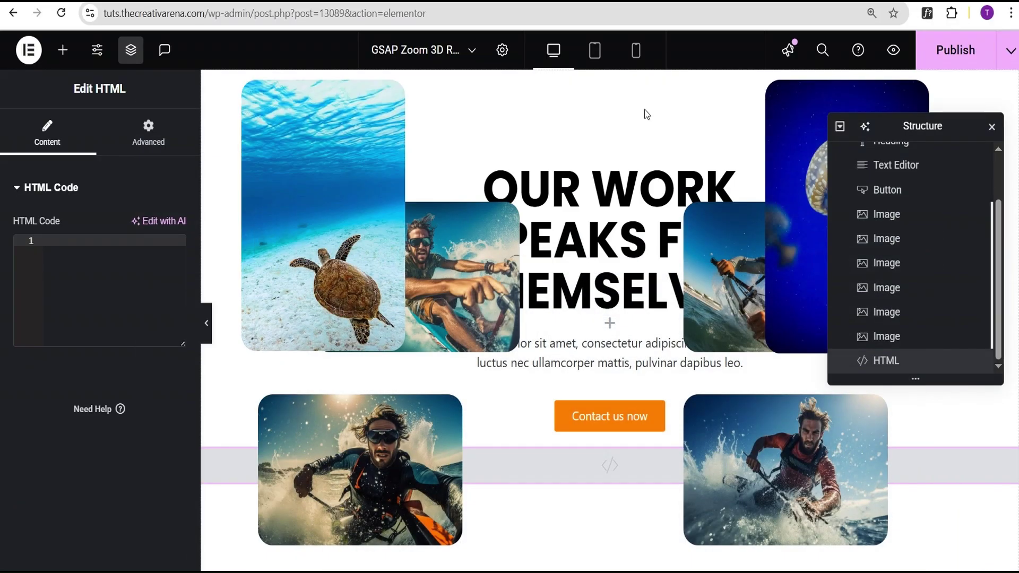
left_click(69, 245)
key("ctrl+v")
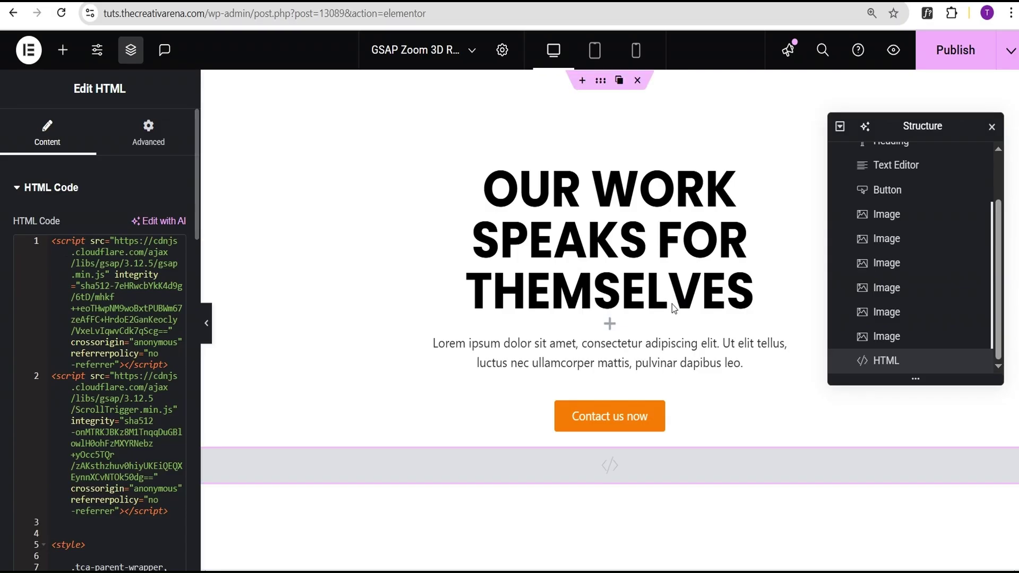
- Give the Background container a classic background using the pink-and-blue gradient image from the media library
scroll(902, 222, "up", 3)
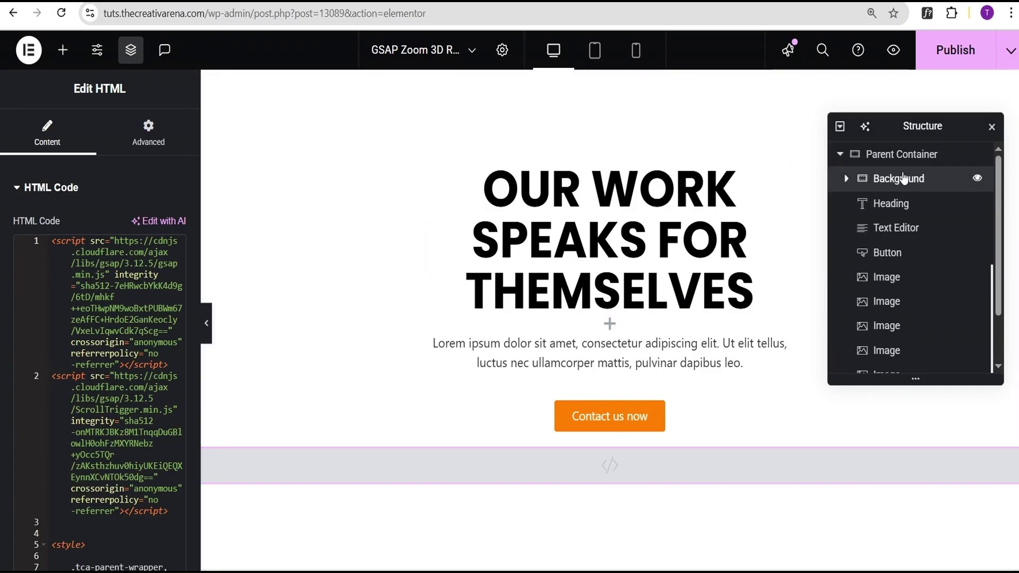
left_click(903, 180)
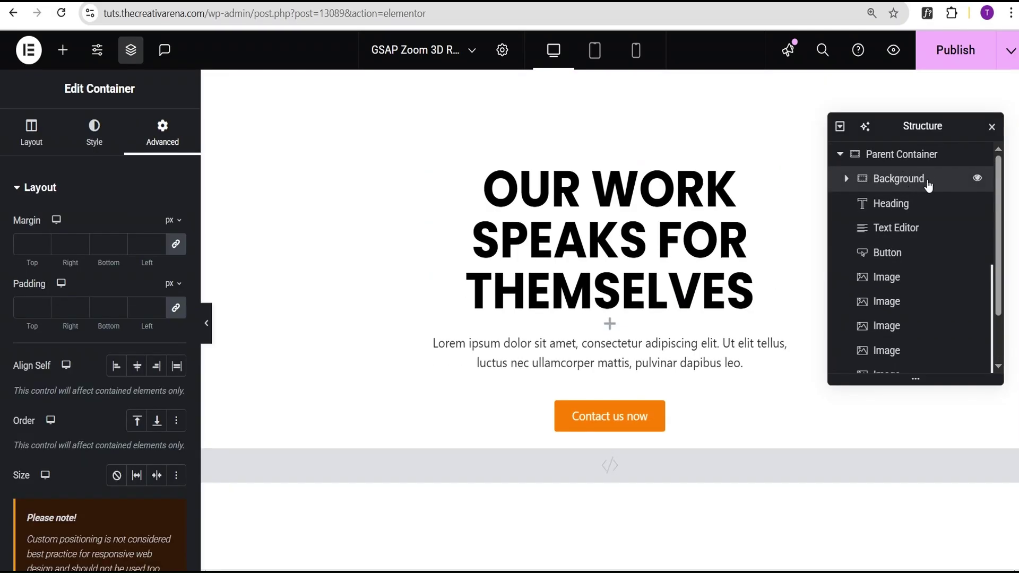
left_click(95, 145)
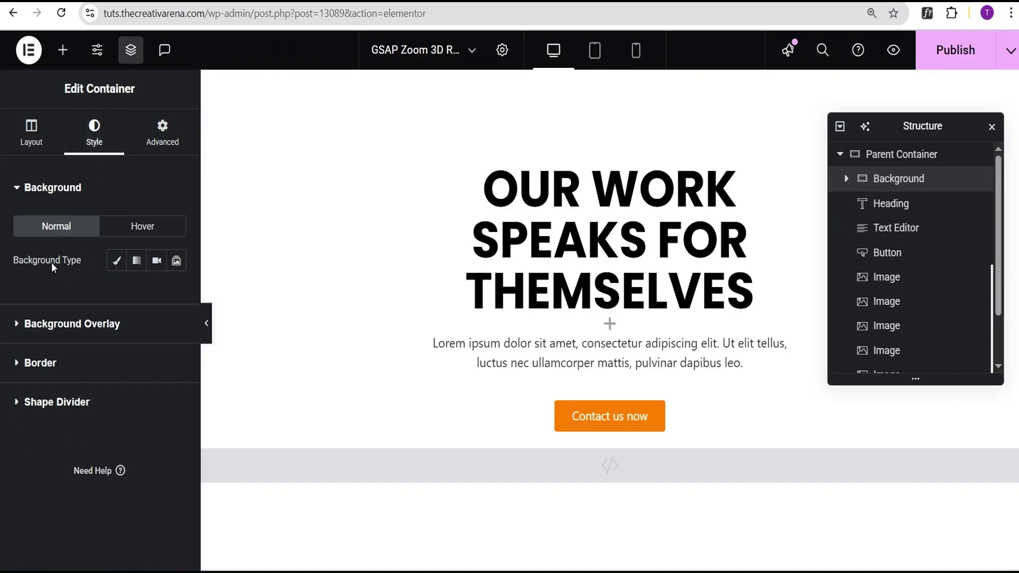
left_click(117, 261)
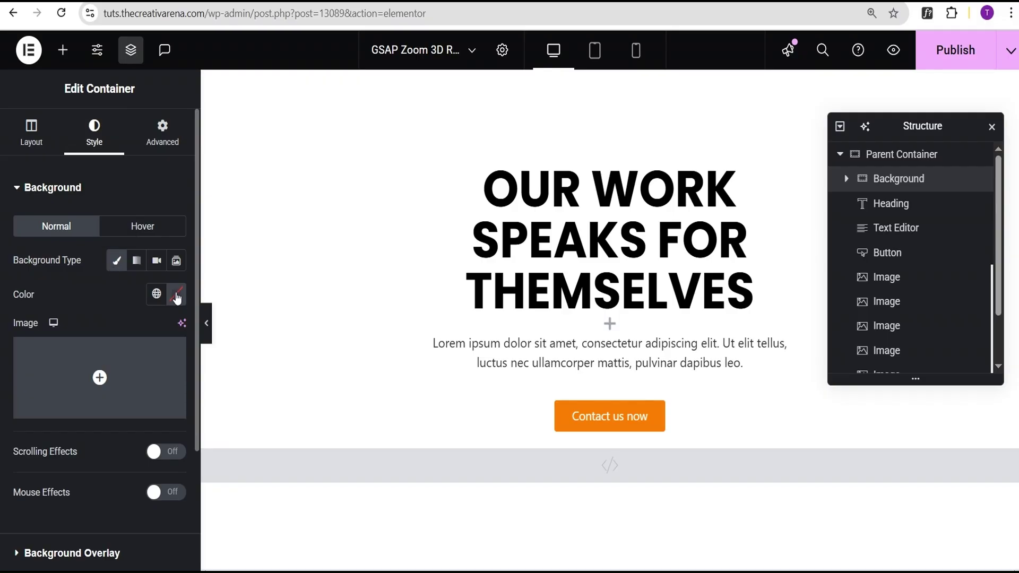
left_click(132, 374)
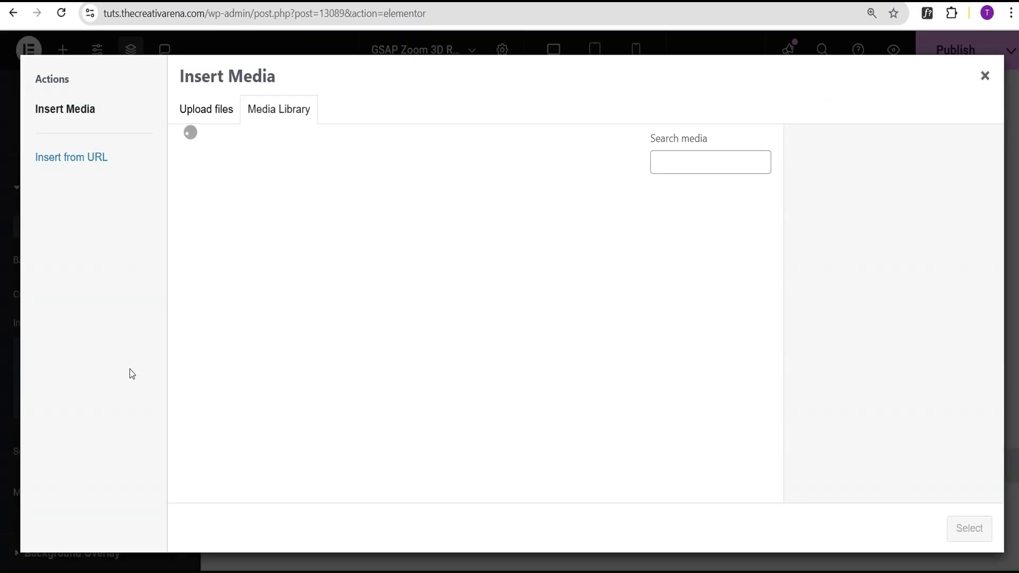
scroll(544, 234, "down", 15)
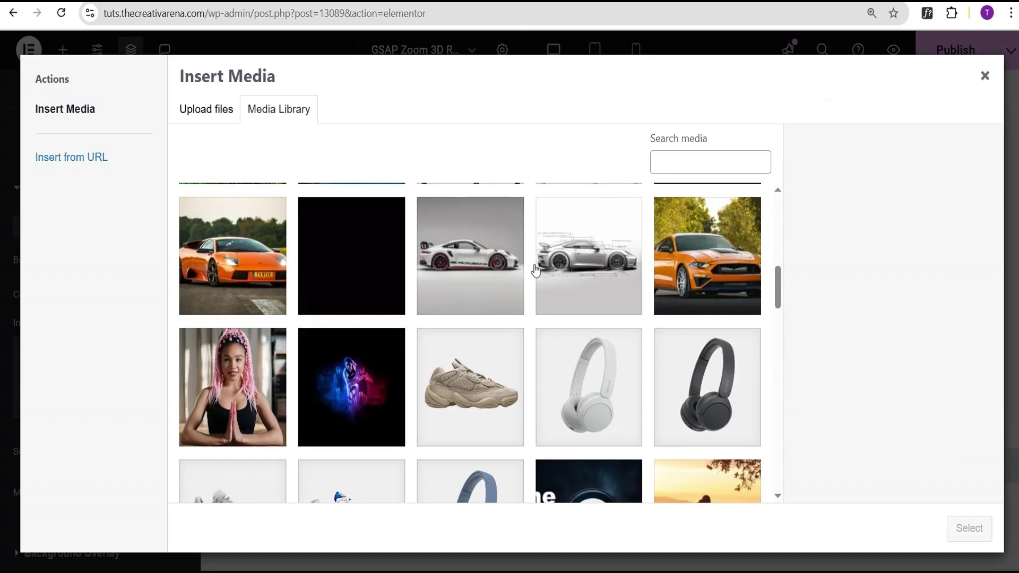
scroll(523, 287, "down", 8)
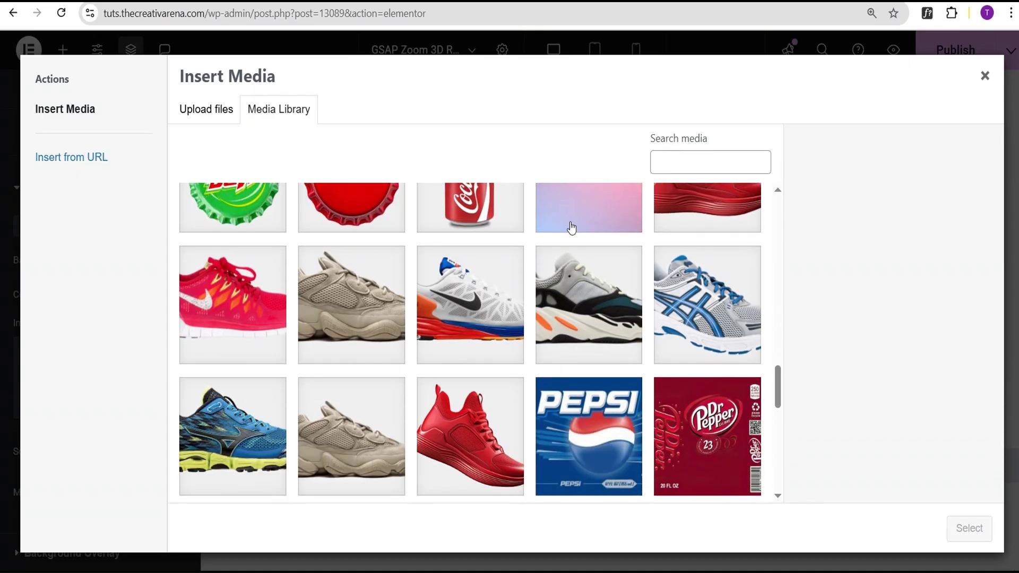
scroll(573, 255, "up", 3)
left_click(580, 303)
left_click(969, 528)
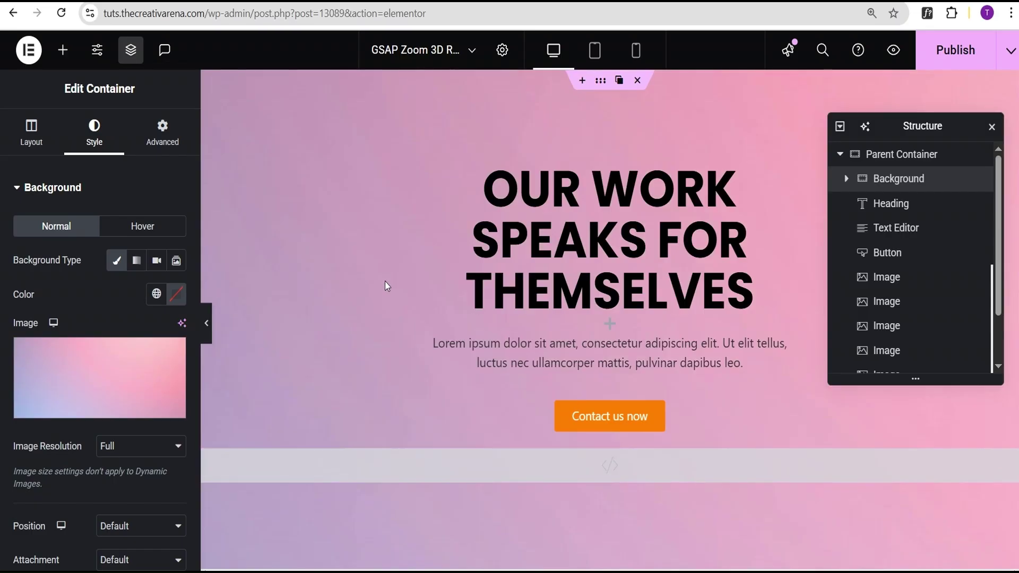
- Set the Background container's image position to Center Center, repeat to No-repeat and display size to Cover
scroll(128, 369, "down", 4)
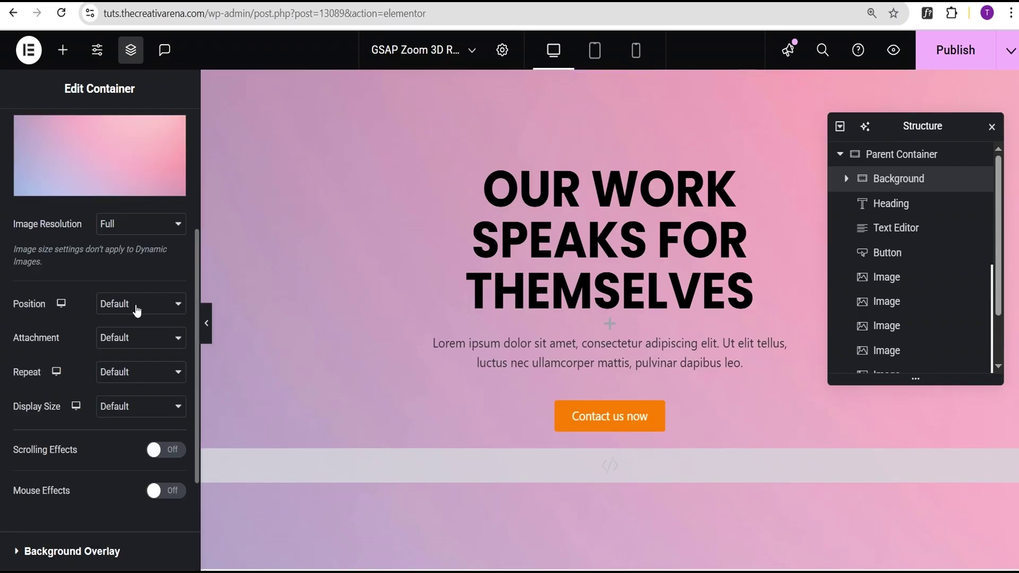
left_click(136, 310)
left_click(135, 340)
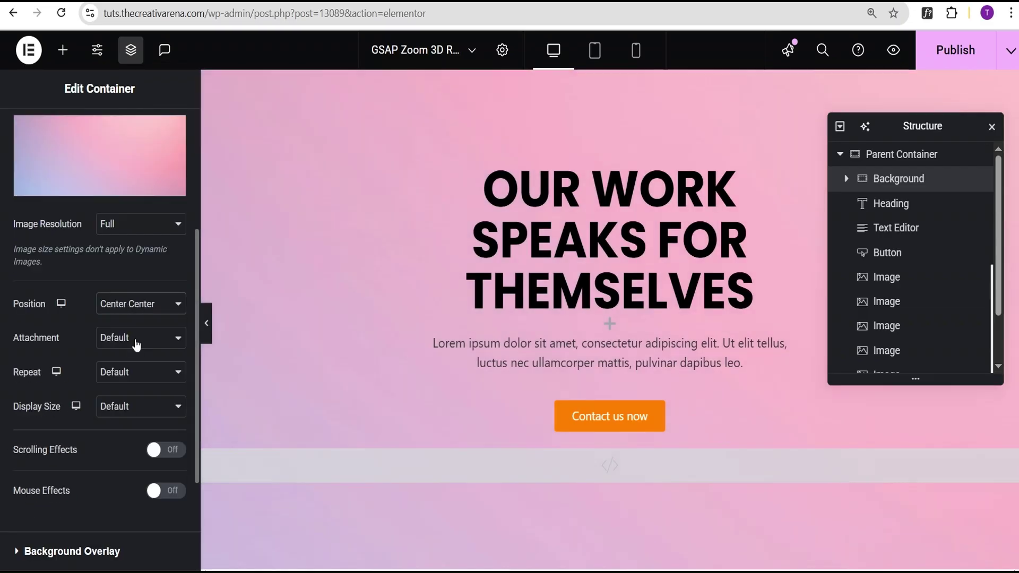
left_click(127, 371)
left_click(125, 410)
scroll(116, 390, "down", 1)
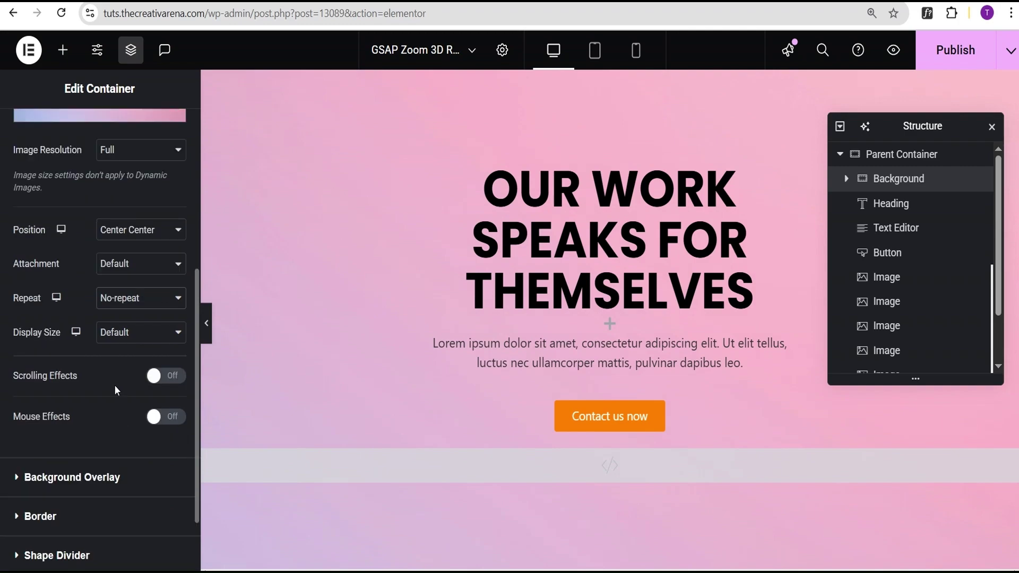
left_click(133, 333)
left_click(129, 390)
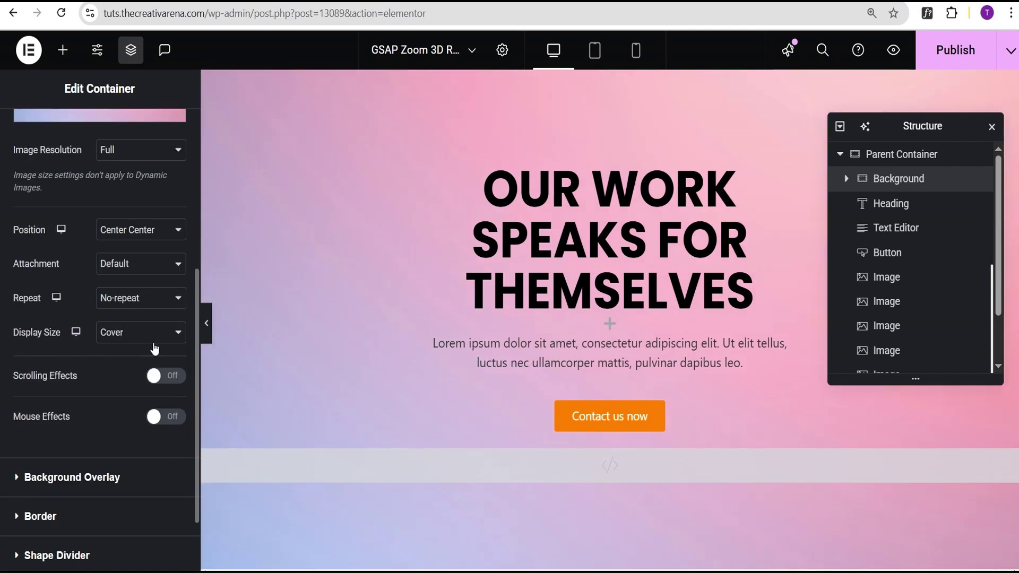
left_click(207, 331)
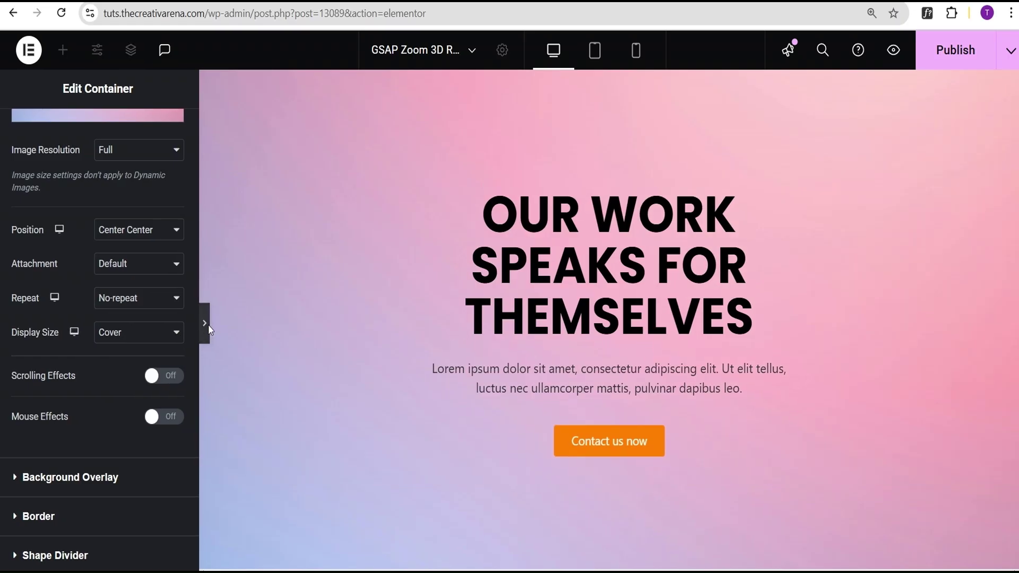
left_click(4, 325)
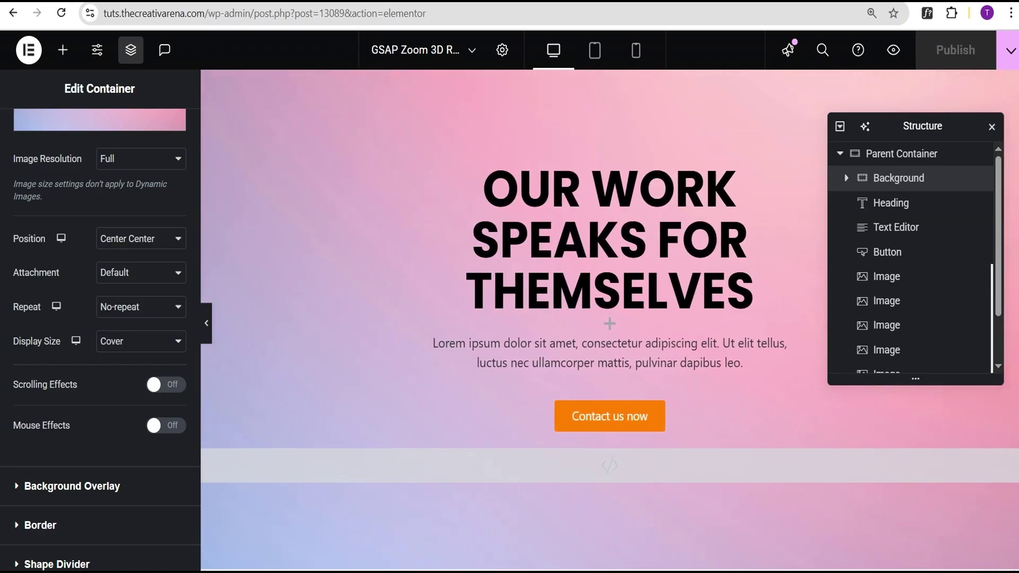
- Set the Parent Container's overflow to Hidden and publish the page
left_click(942, 161)
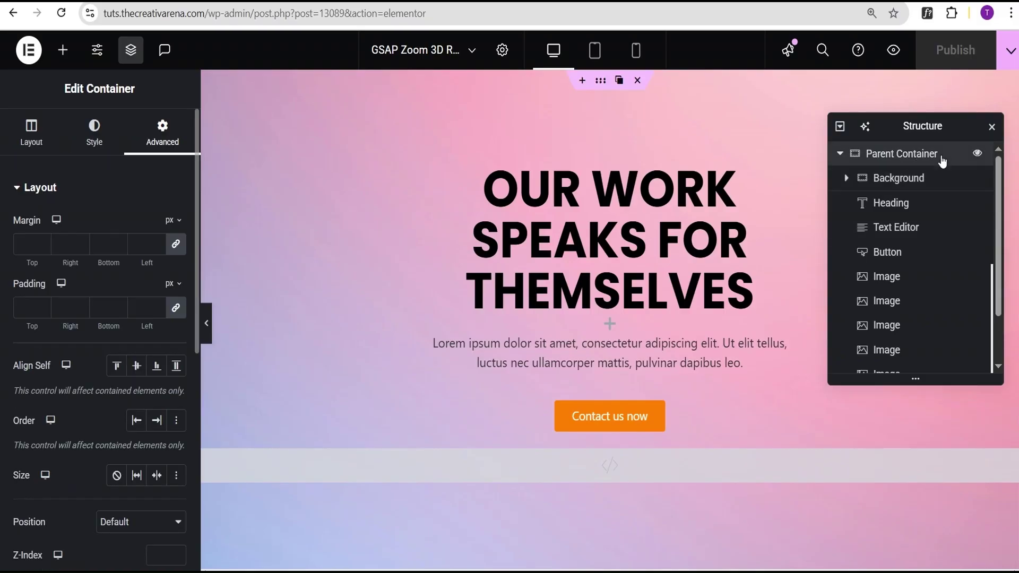
left_click(31, 144)
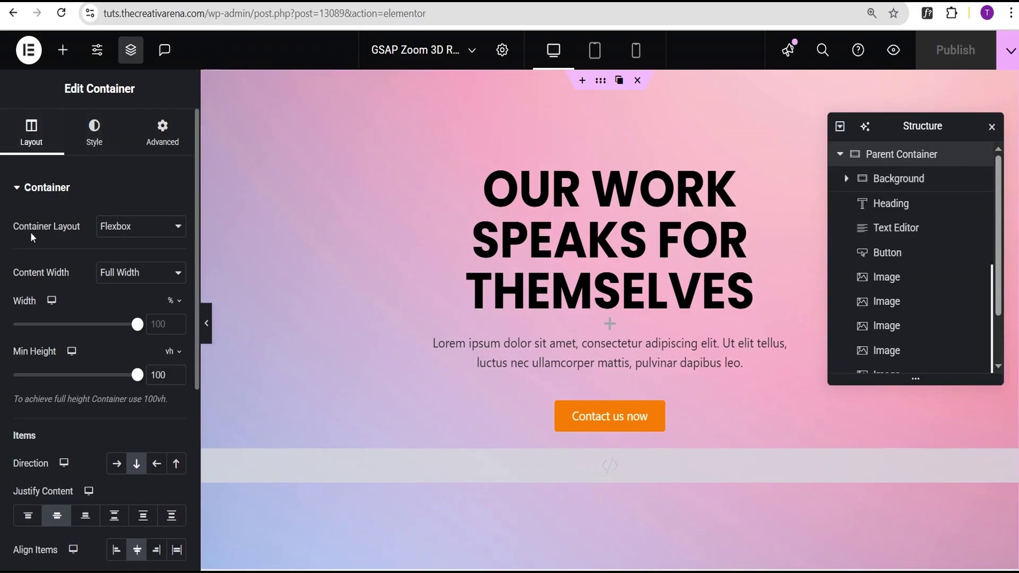
scroll(29, 244, "down", 6)
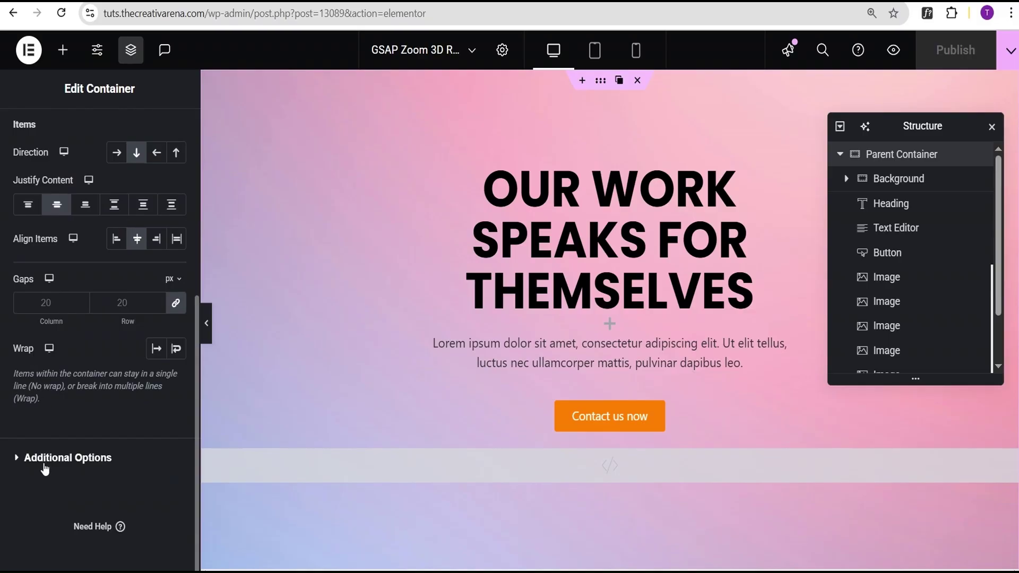
left_click(45, 462)
left_click(136, 267)
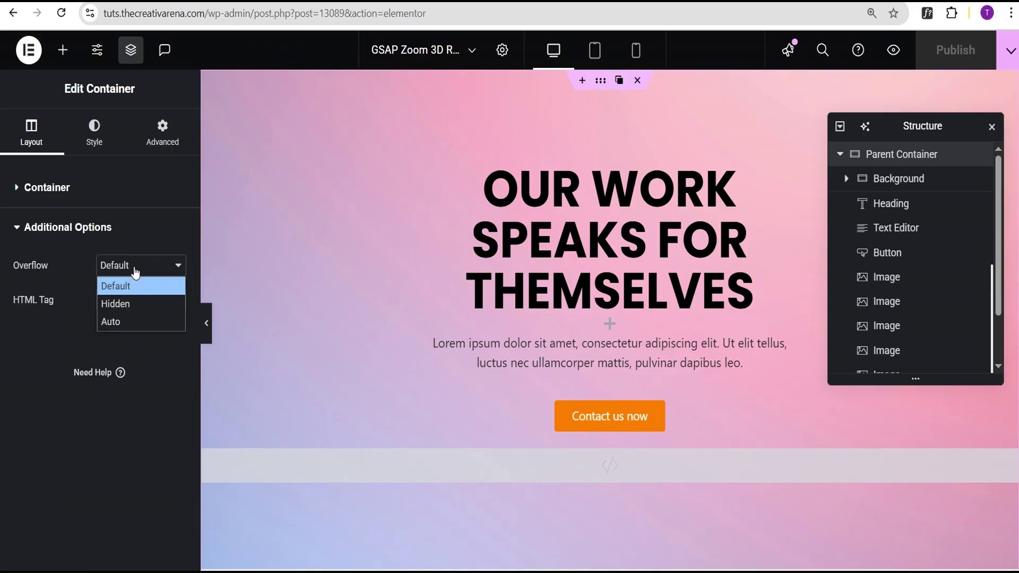
left_click(134, 305)
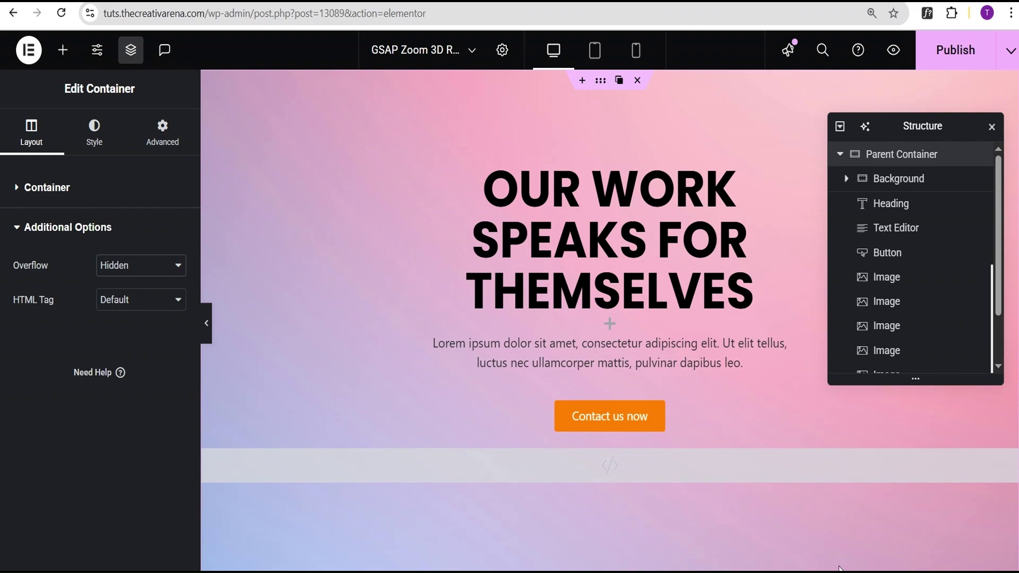
left_click(955, 55)
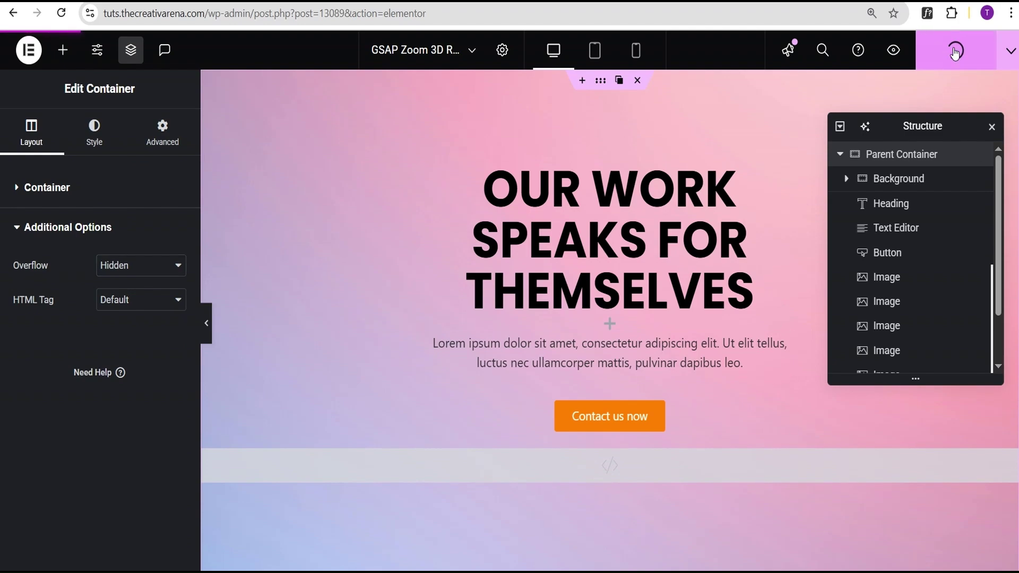
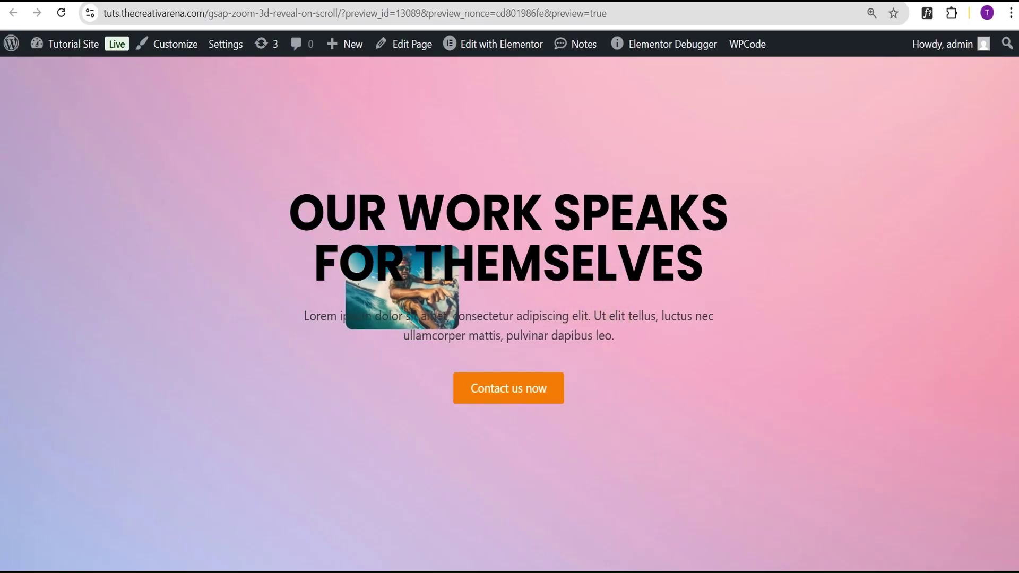
- Check the zoom reveal effect on the preview page by scrolling through the section in both directions
scroll(509, 313, "up", 2)
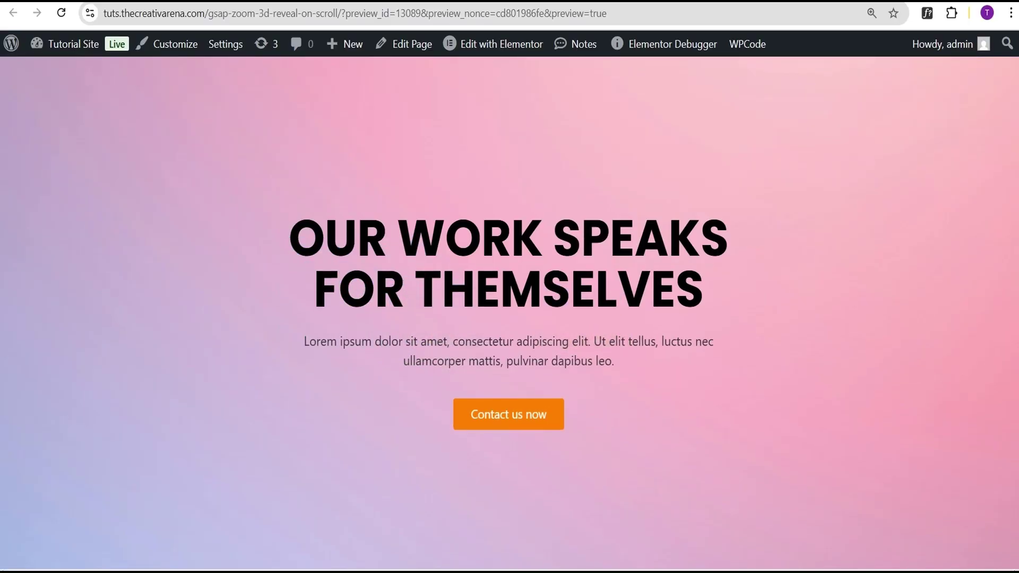
scroll(510, 313, "down", 2)
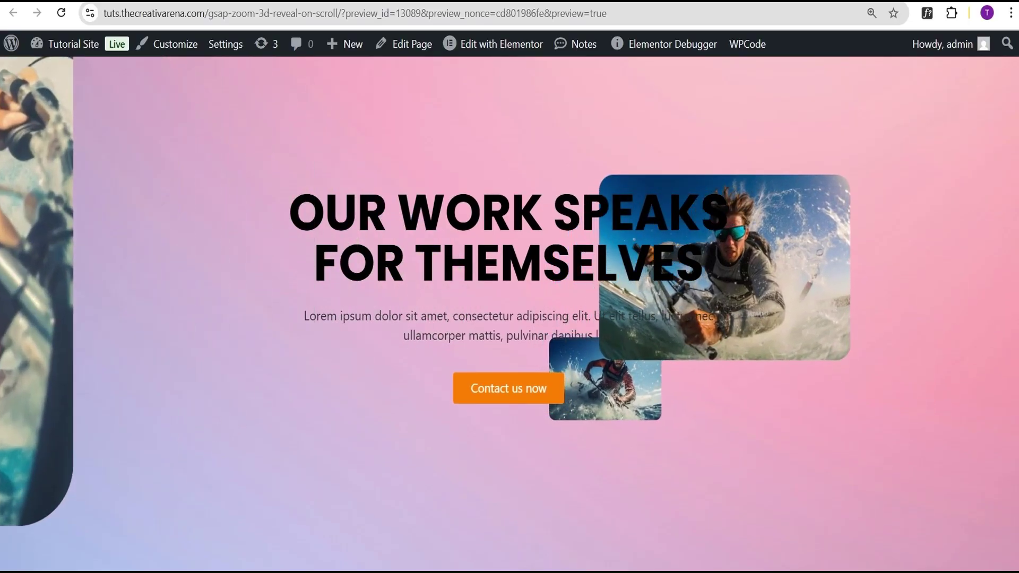
scroll(511, 313, "down", 5)
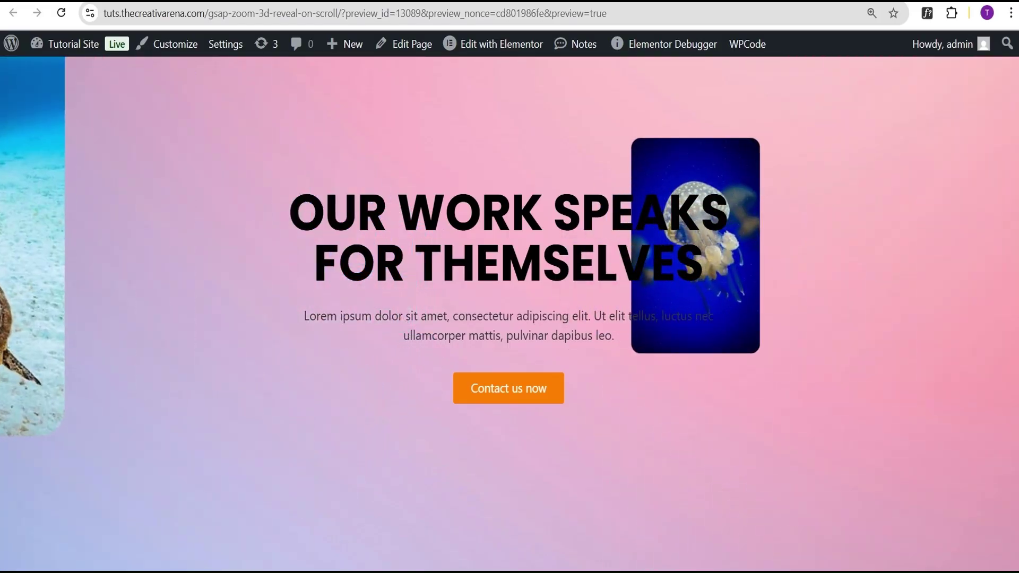
scroll(510, 314, "up", 6)
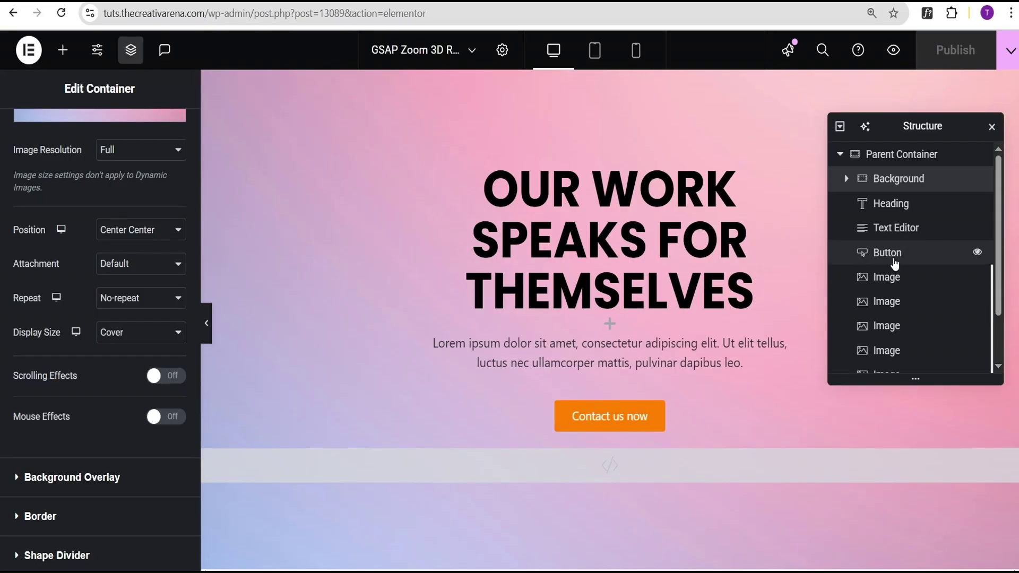
- Copy all the code in the HTML widget and clear it so the images can be edited on the canvas
scroll(894, 262, "down", 3)
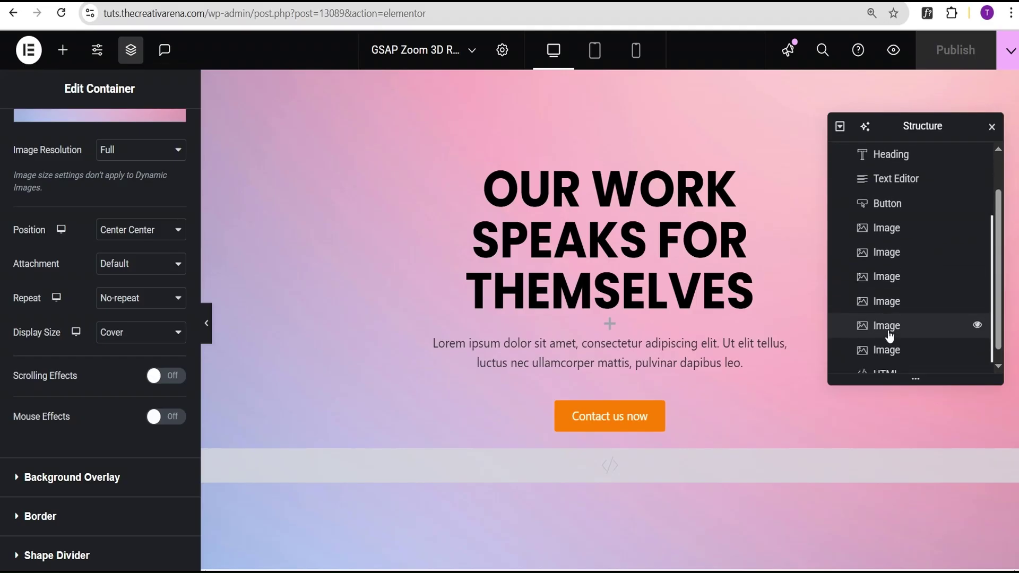
left_click(892, 364)
left_click(124, 342)
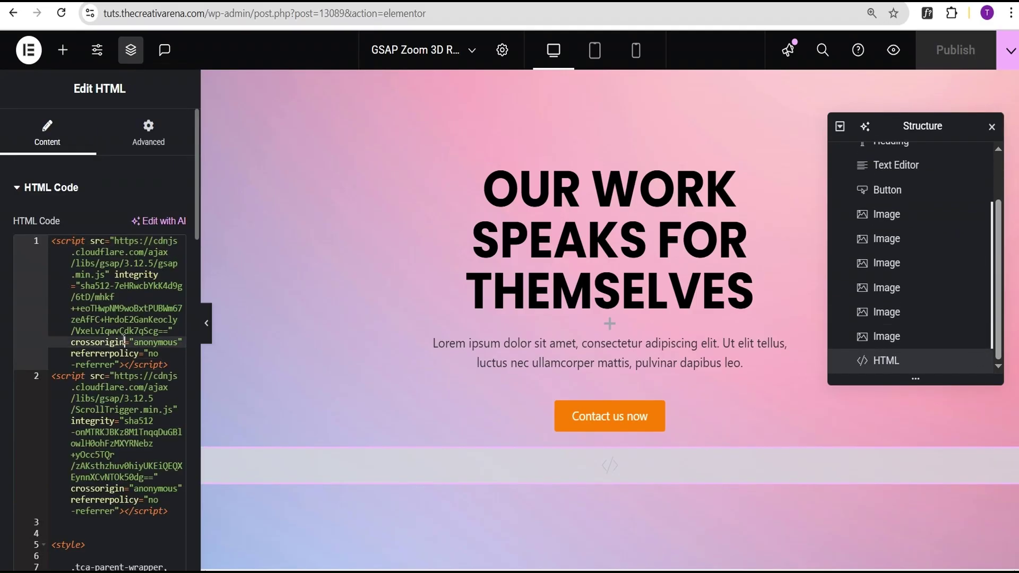
key("ctrl+a")
key("ctrl+c")
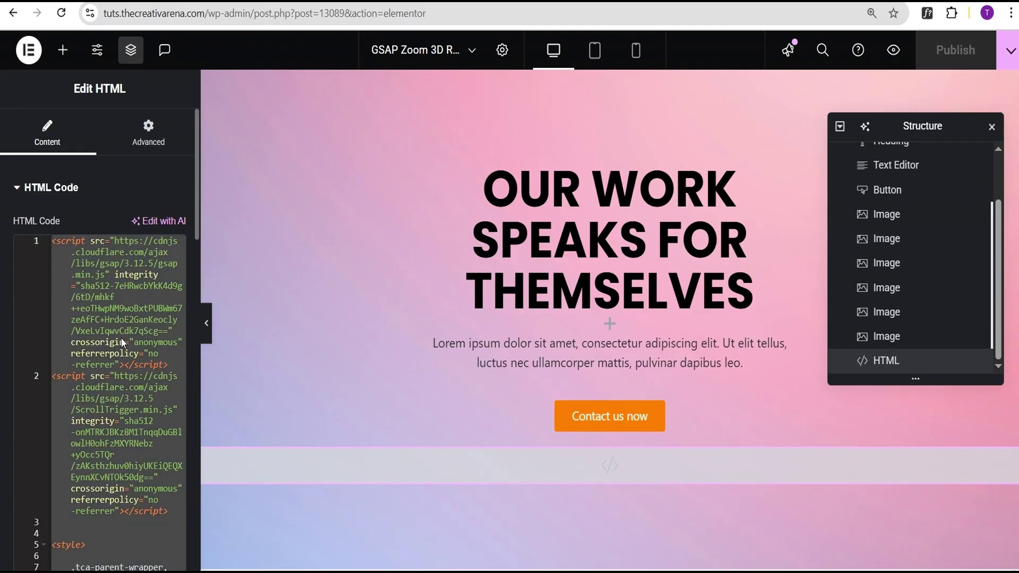
key("BackSpace")
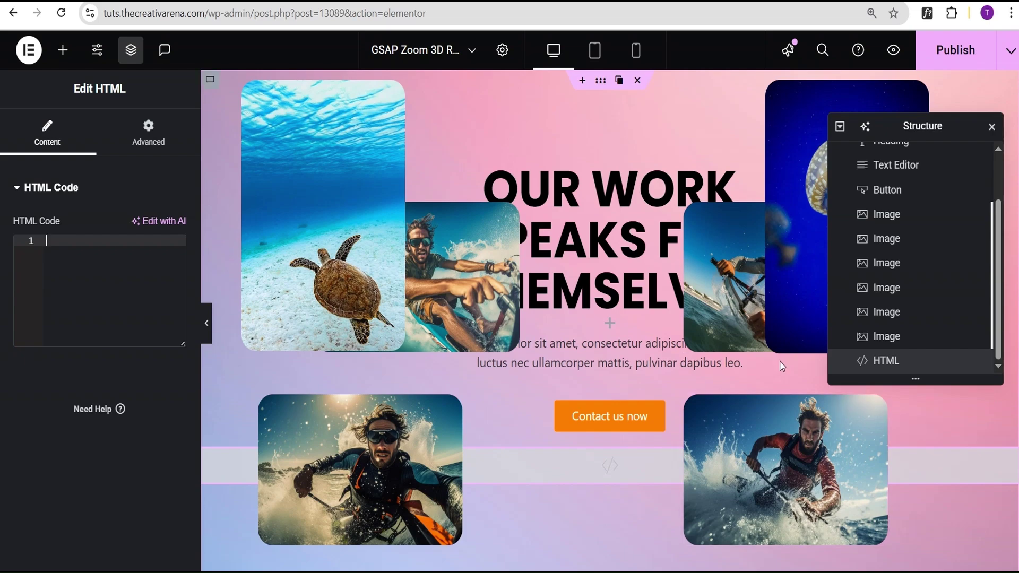
- Set the vertical offset of the second image, partly behind the jellyfish image, to 7%
left_click(709, 250)
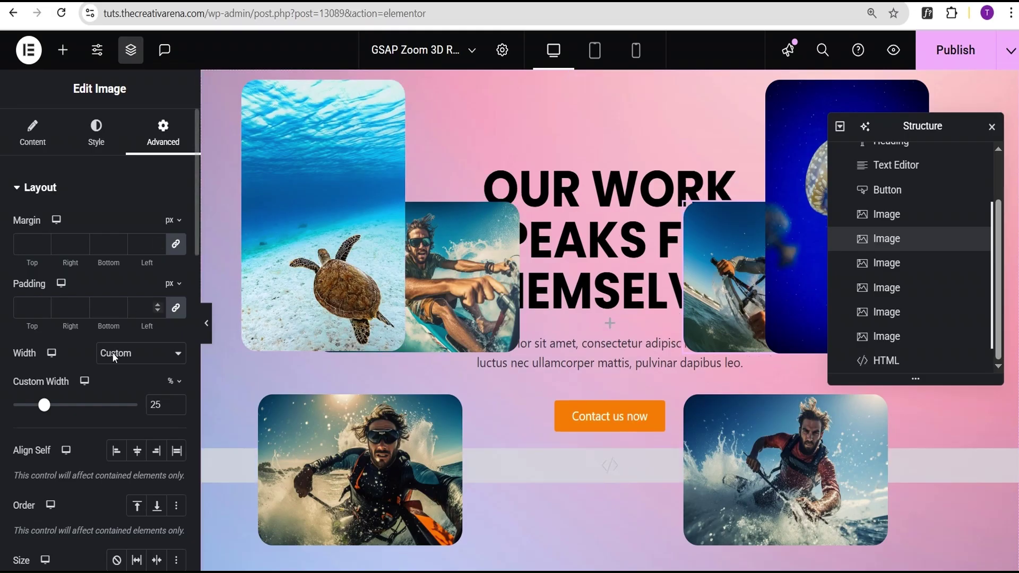
scroll(111, 355, "down", 5)
scroll(112, 435, "down", 2)
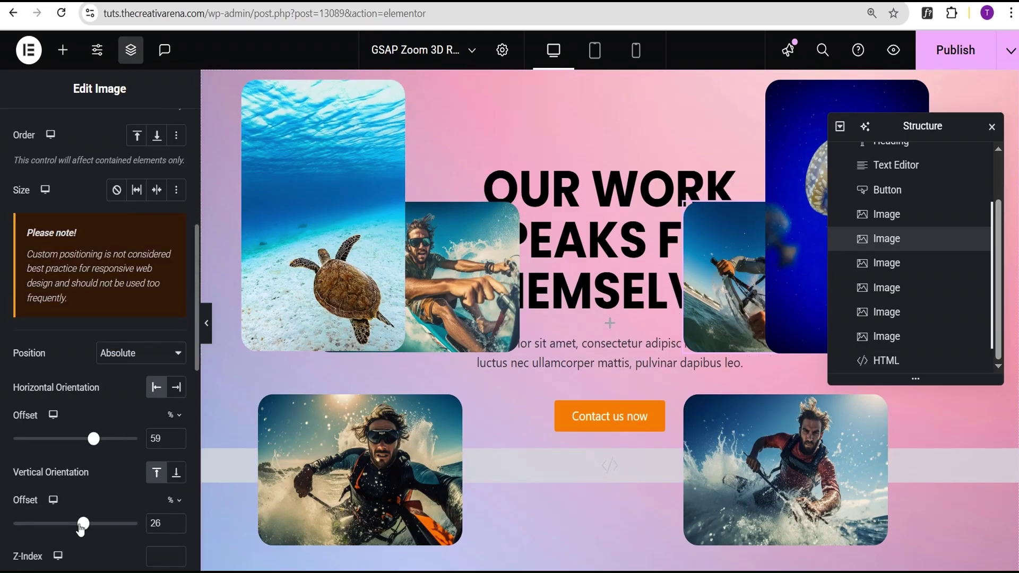
left_click_drag(86, 523, 77, 524)
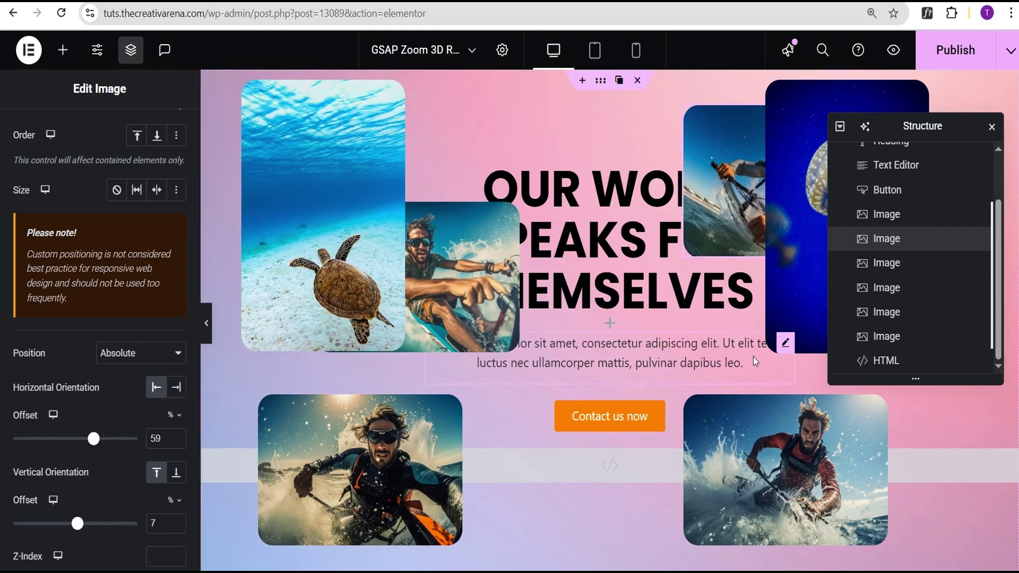
- Paste the copied code back into the HTML widget, then publish the page and open its preview
left_click(889, 361)
key("ctrl+v")
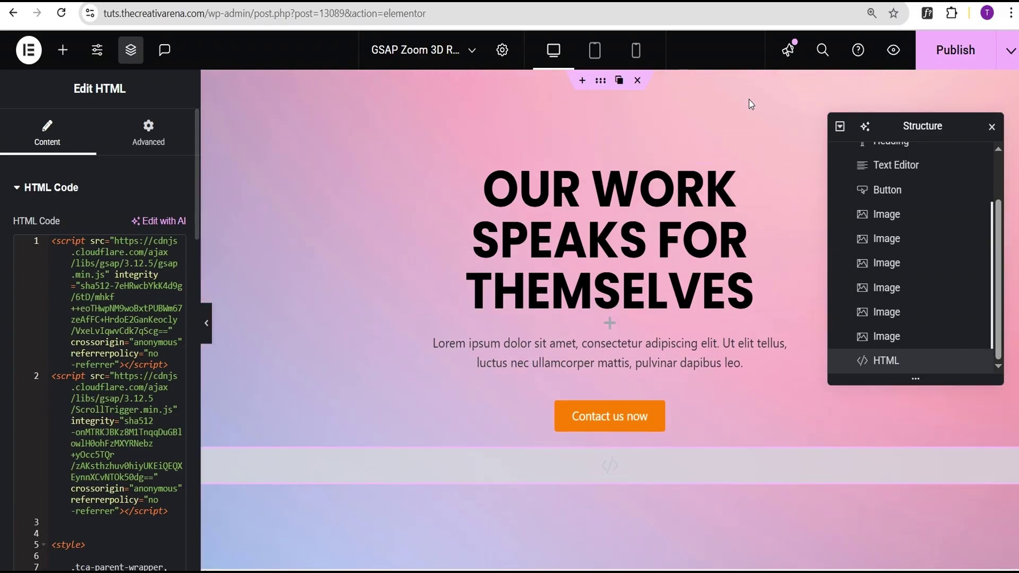
left_click(954, 63)
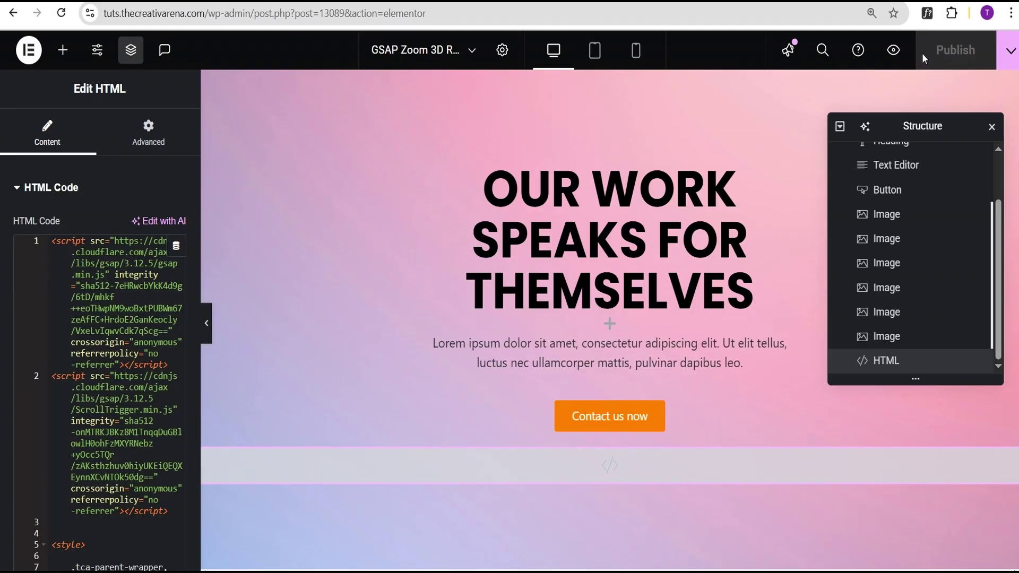
left_click(894, 50)
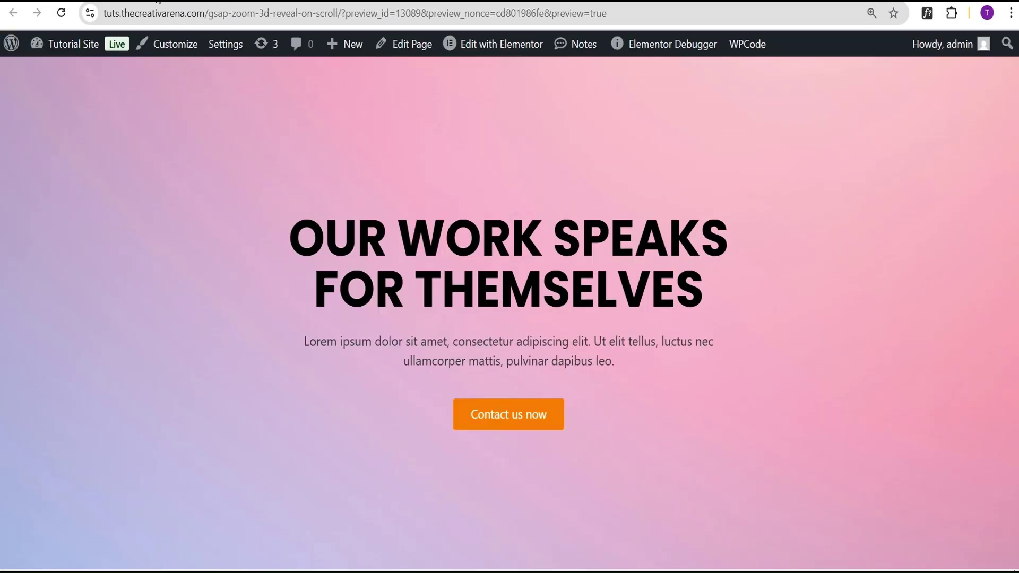
- Review the republished zoom reveal animation on the preview page, going through the whole section forwards, backwards and forwards again to check the image positions
scroll(510, 318, "down", 5)
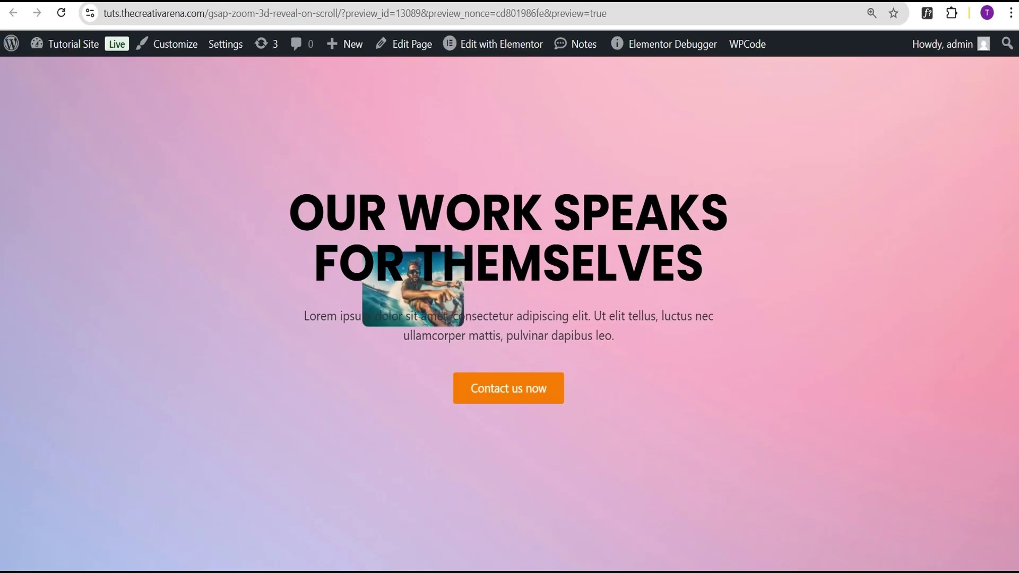
scroll(509, 319, "down", 5)
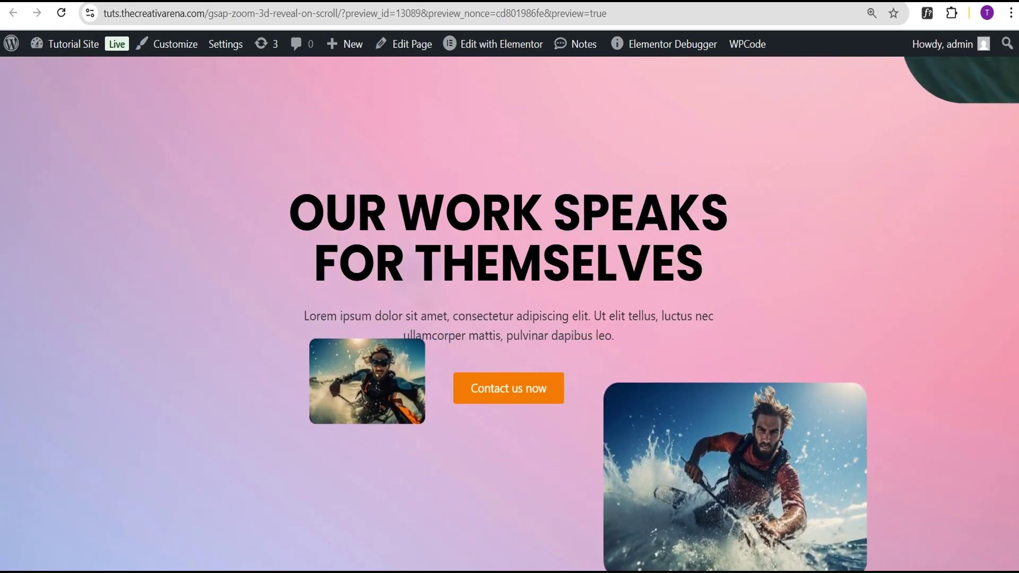
scroll(509, 318, "down", 5)
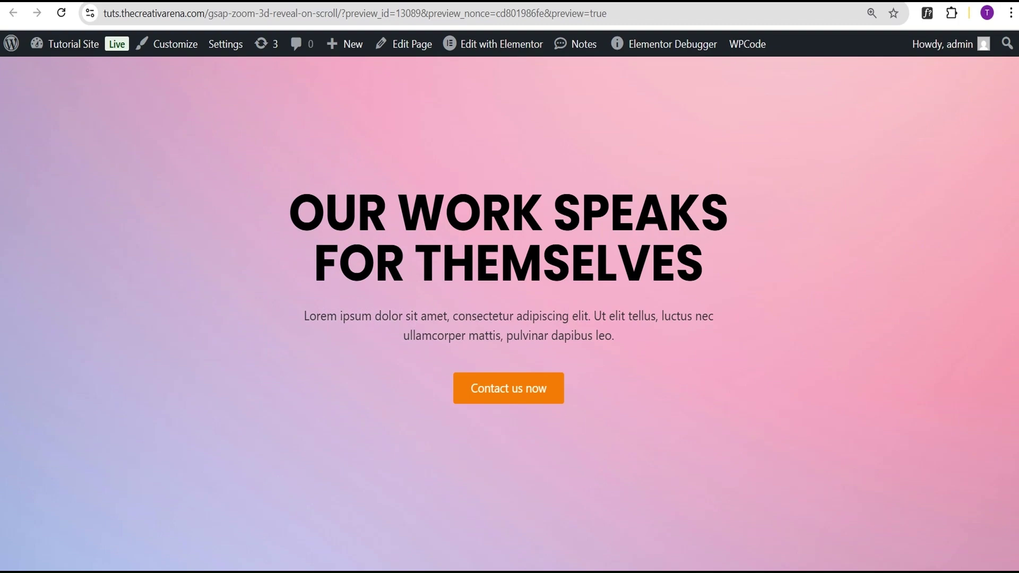
scroll(509, 319, "up", 5)
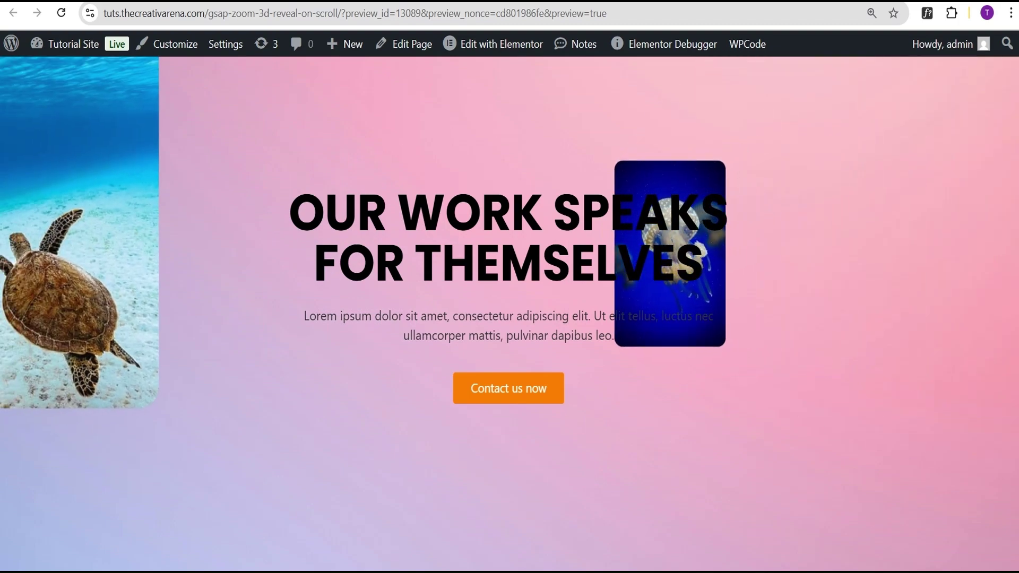
scroll(509, 319, "up", 5)
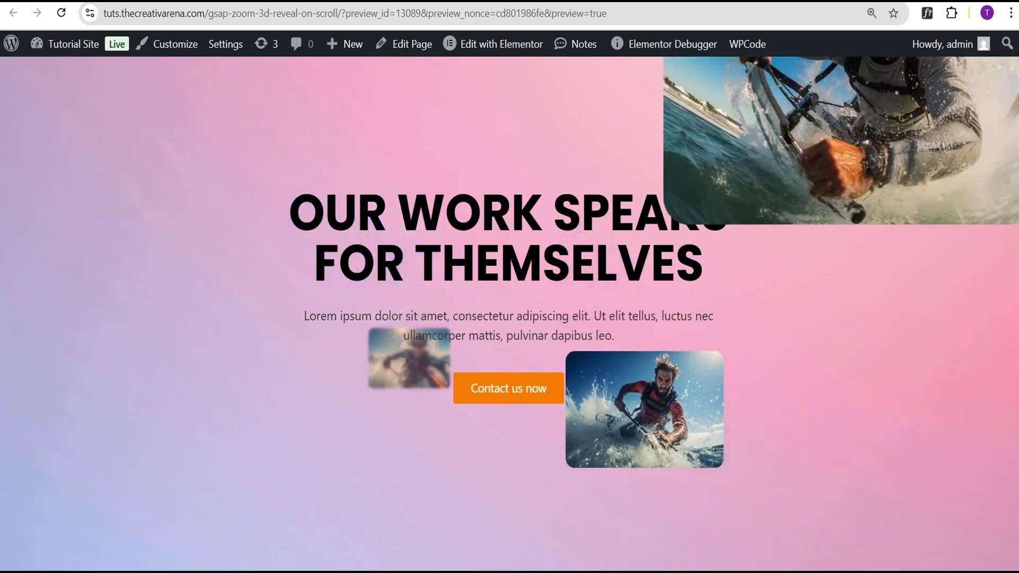
scroll(509, 319, "up", 5)
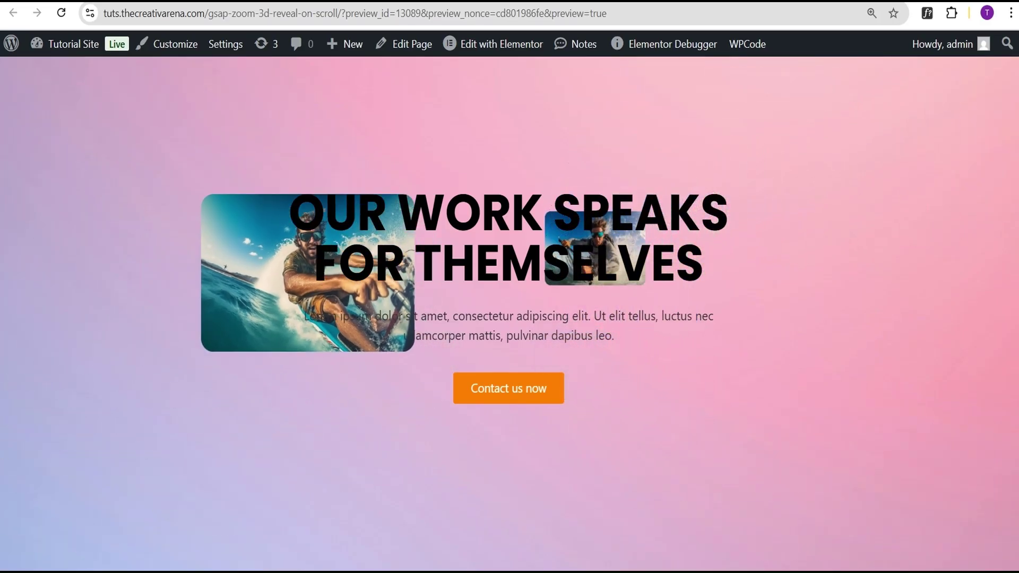
scroll(510, 318, "up", 5)
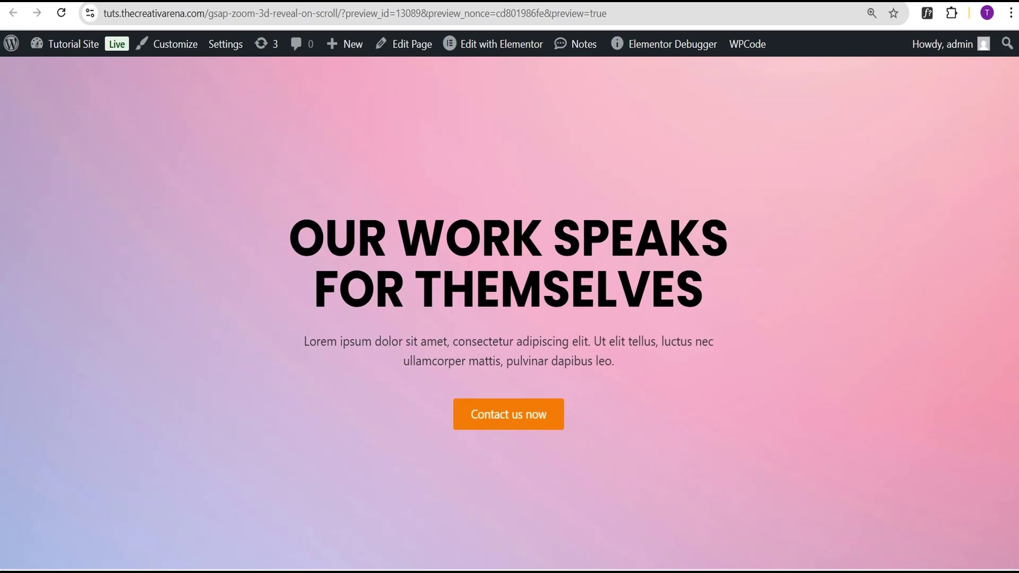
scroll(510, 318, "down", 5)
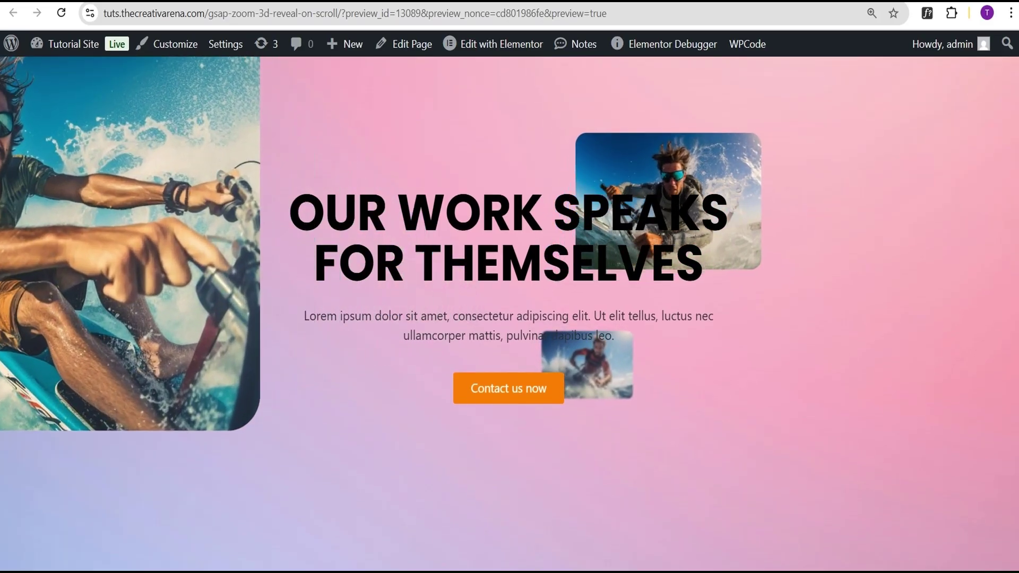
scroll(509, 319, "down", 5)
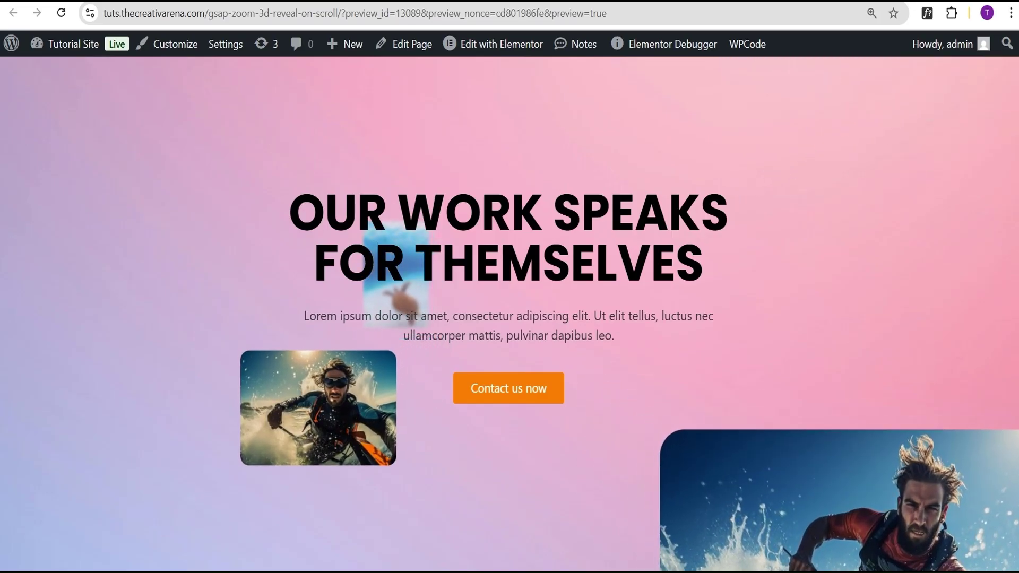
scroll(510, 318, "down", 5)
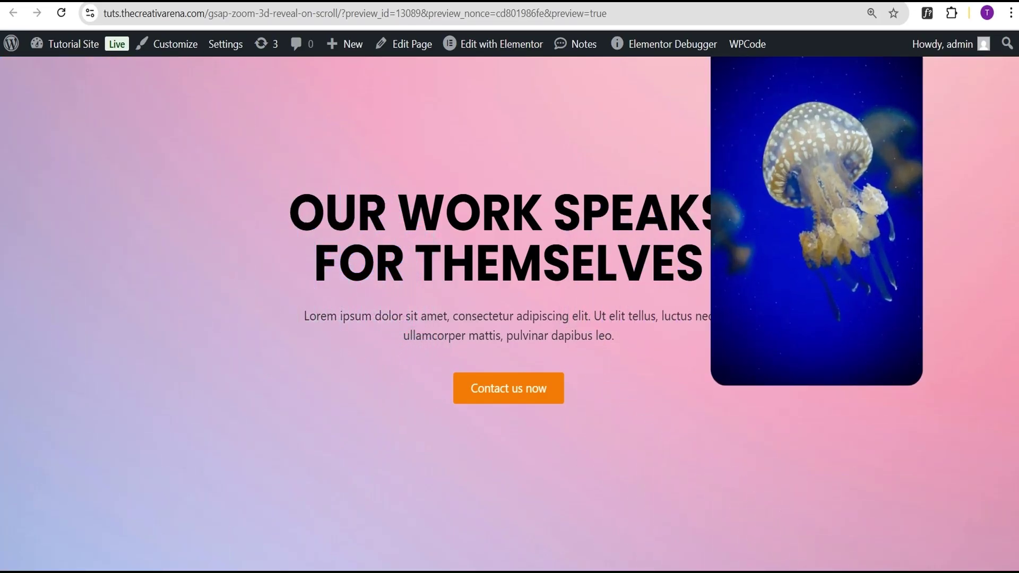